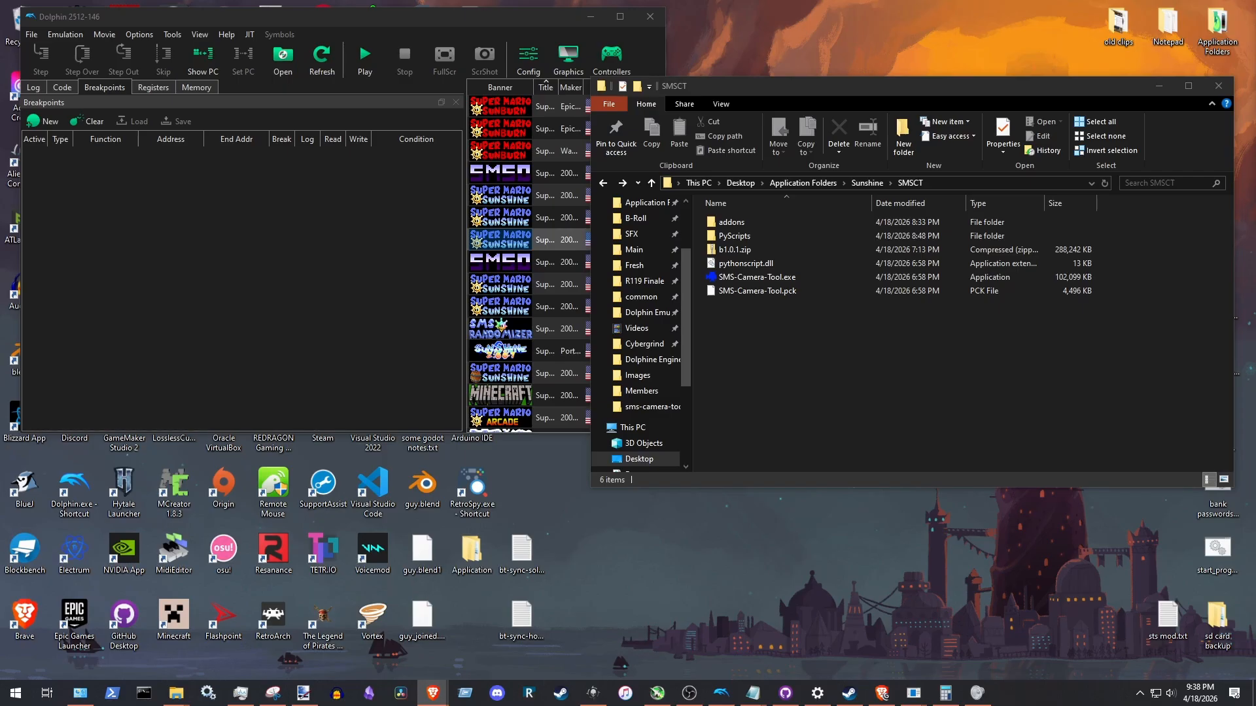
View the Beta 1.0.1 release of sms-camera-tool in the browser and the contents of b1.0.1.zip in the SMSCT folder
key(alt+Tab)
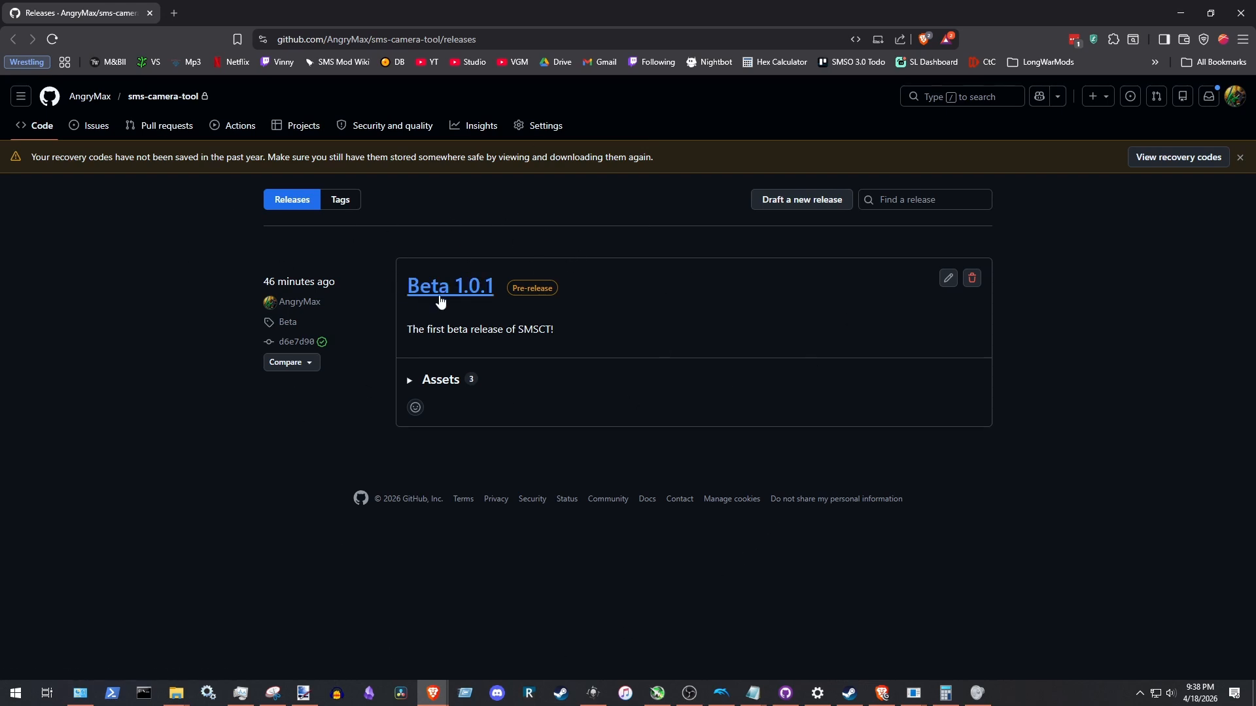
click(440, 295)
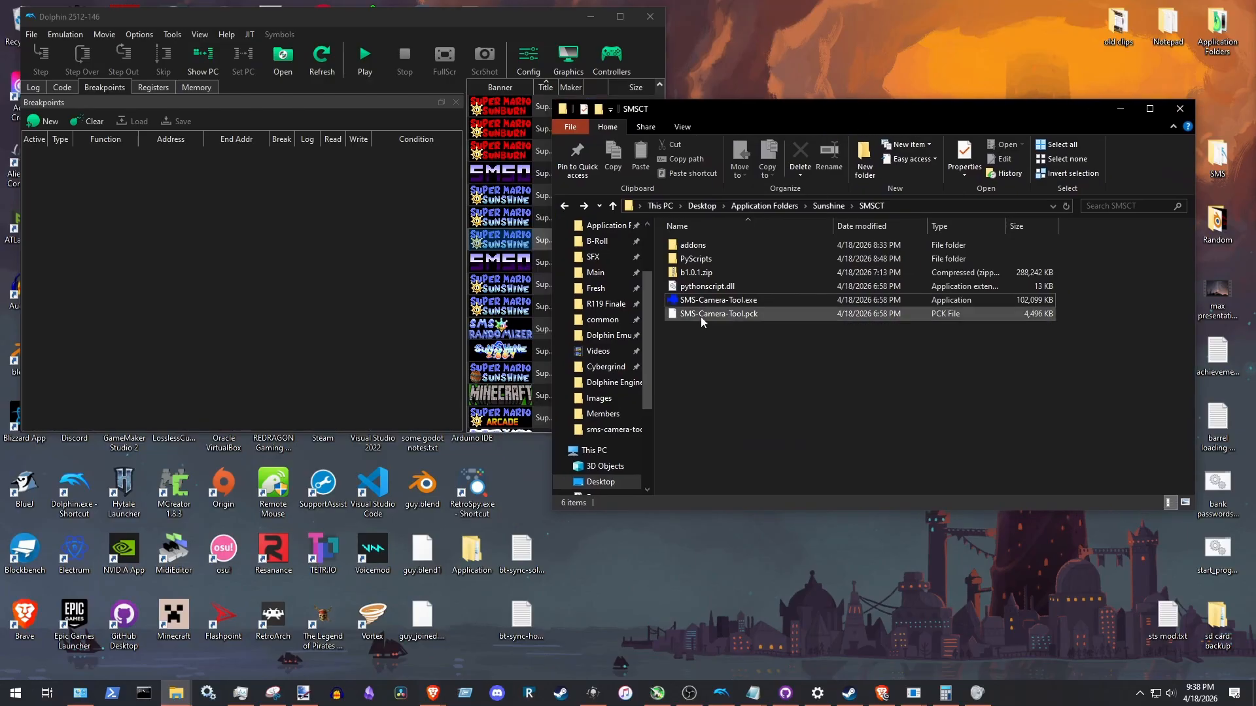
double_click(695, 272)
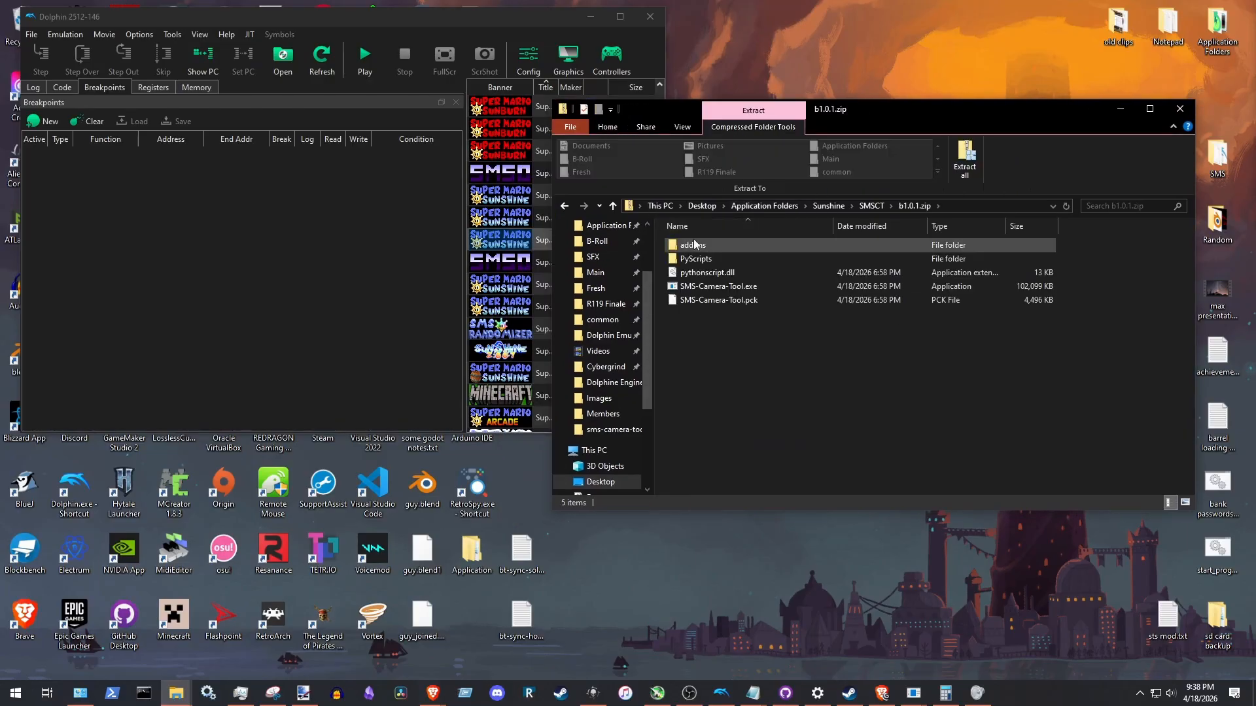
key(alt+Left)
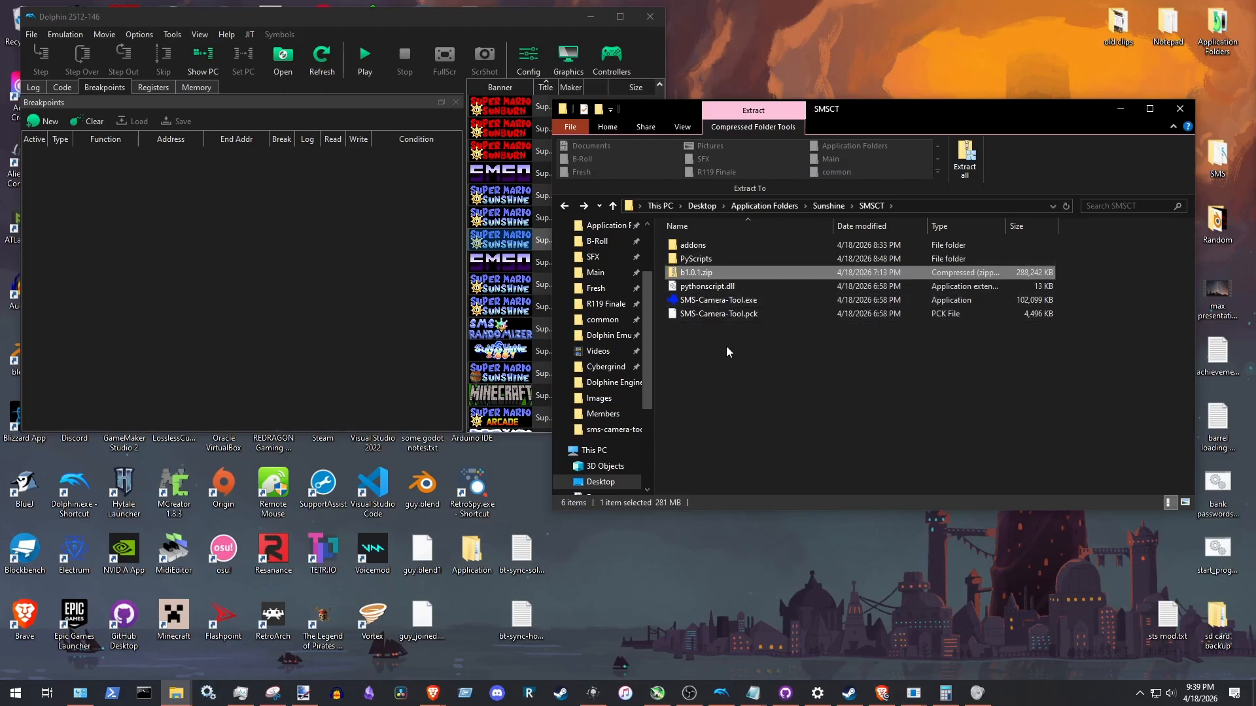
Look through the py4godot folder inside addons and return to the SMSCT folder
double_click(706, 245)
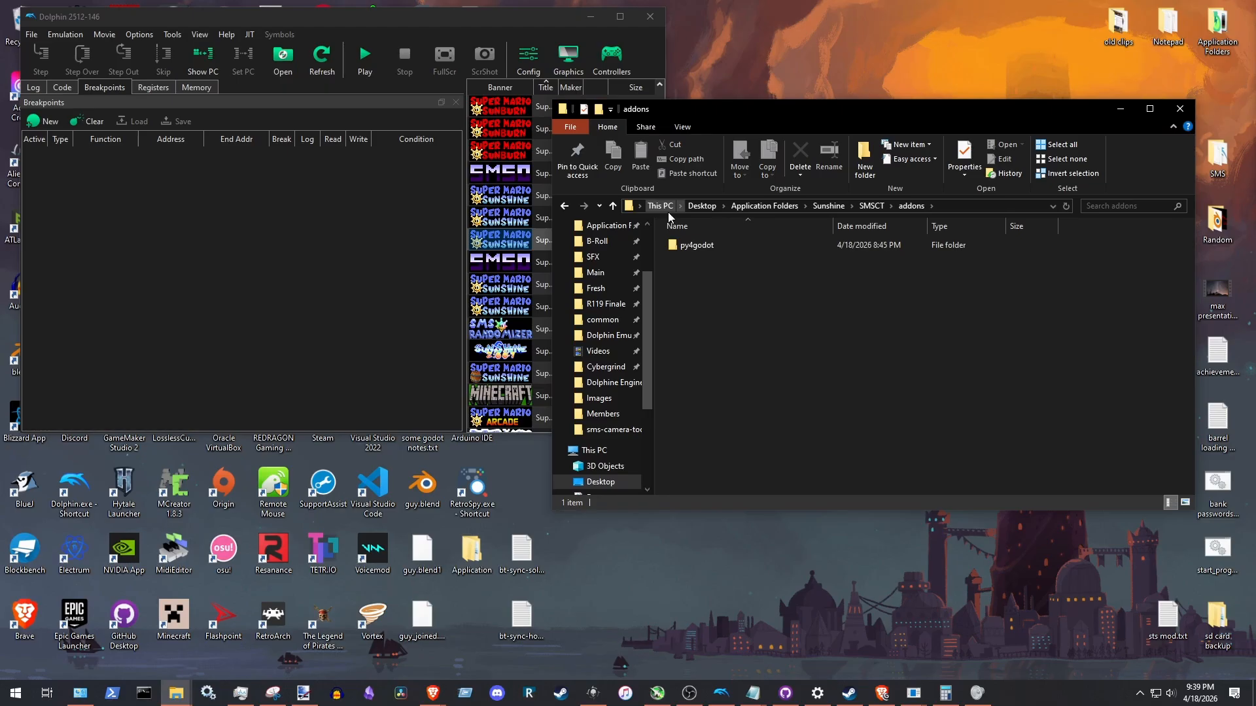
double_click(697, 246)
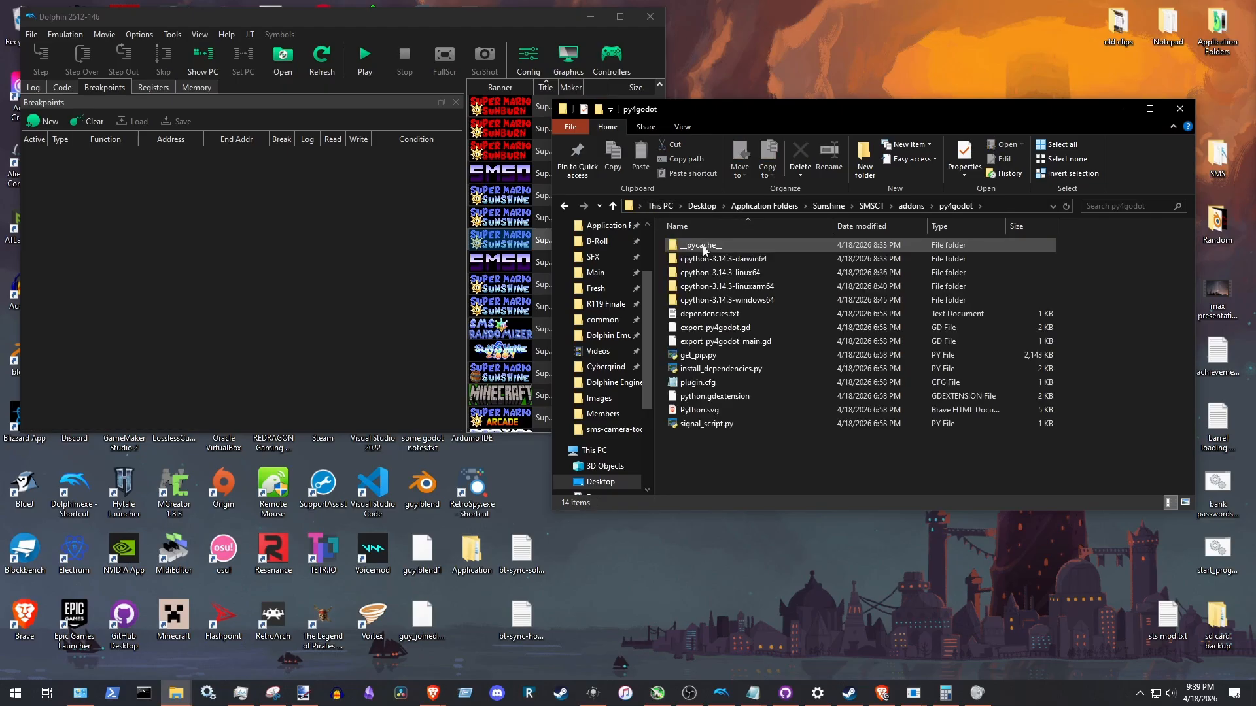
mouse_move(746, 440)
mouse_down()
mouse_move(737, 284)
mouse_move(754, 440)
mouse_up()
key(alt+Left)
key(alt+Left)
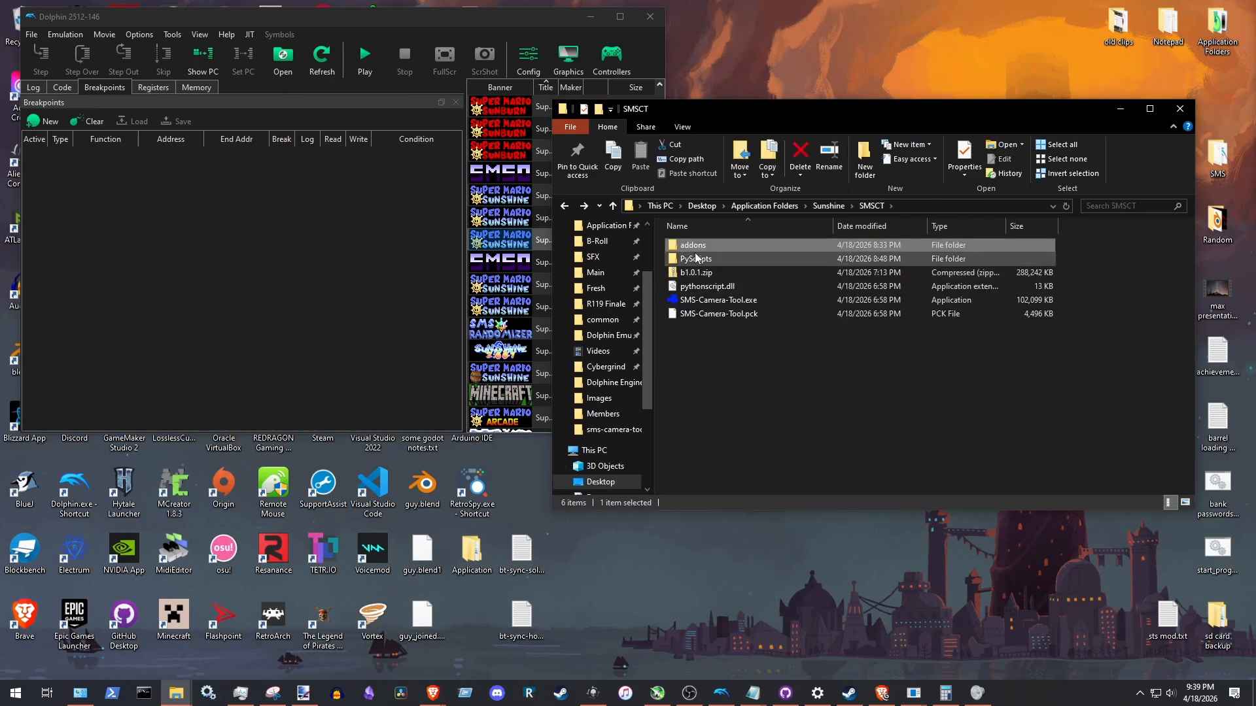
mouse_move(679, 247)
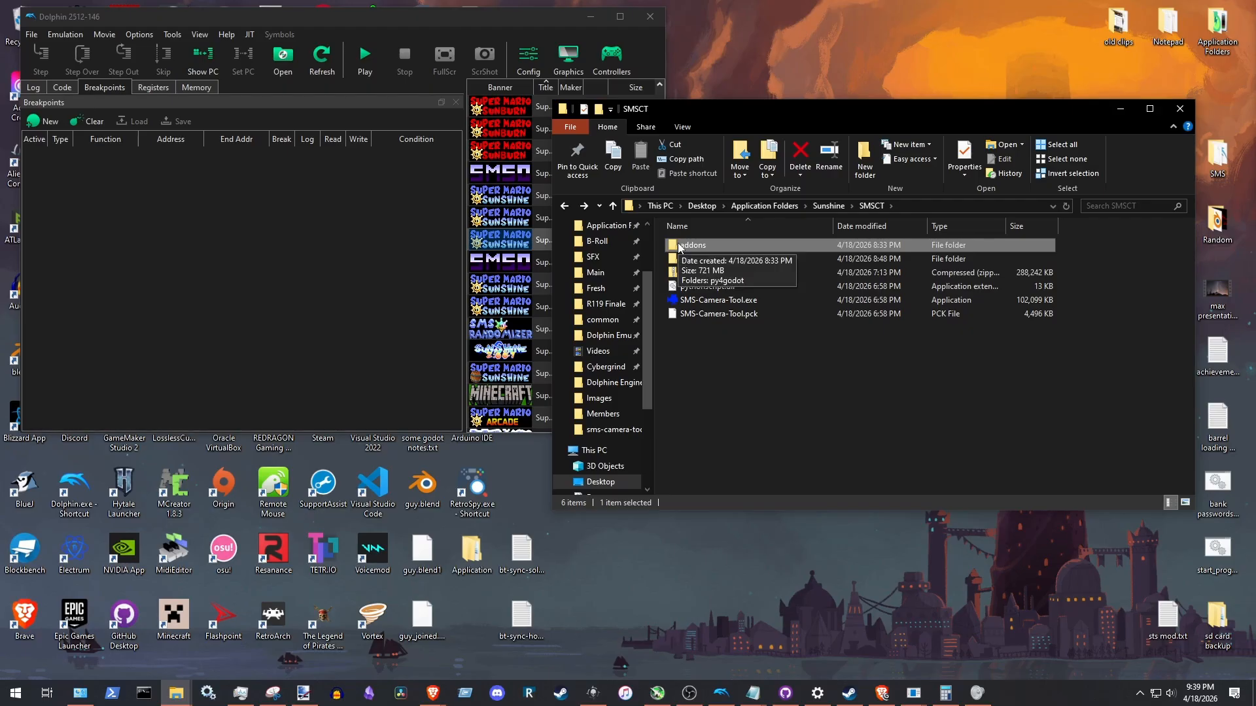
drag(713, 121, 723, 138)
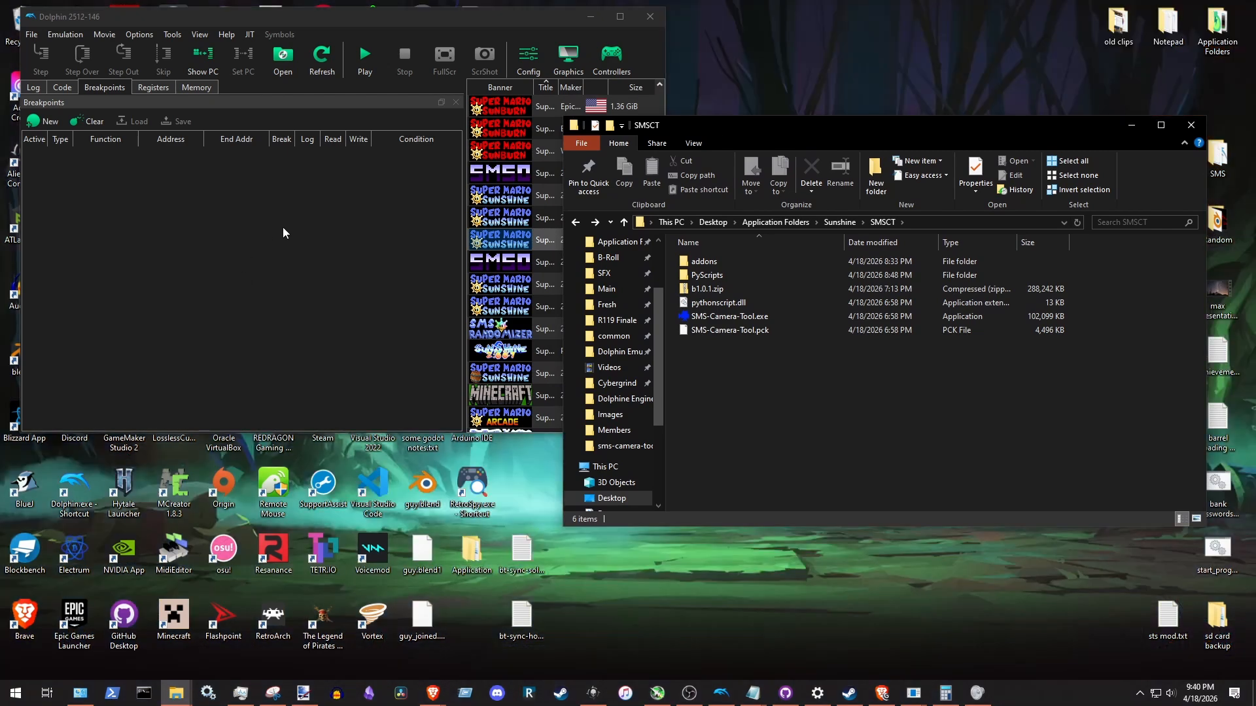
Start the 0.00 B Super Mario Sunshine entry with the lighter-blue banner in Dolphin and launch SMS-Camera-Tool.exe from the SMSCT folder
click(283, 226)
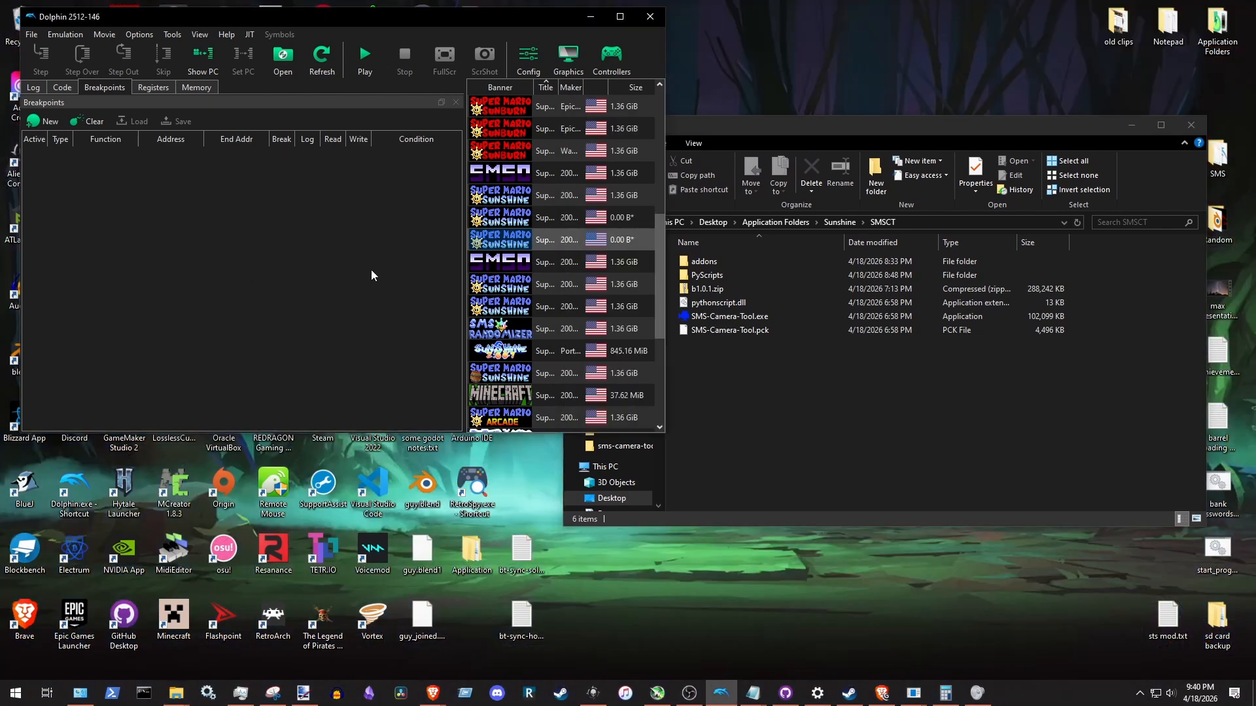
click(747, 320)
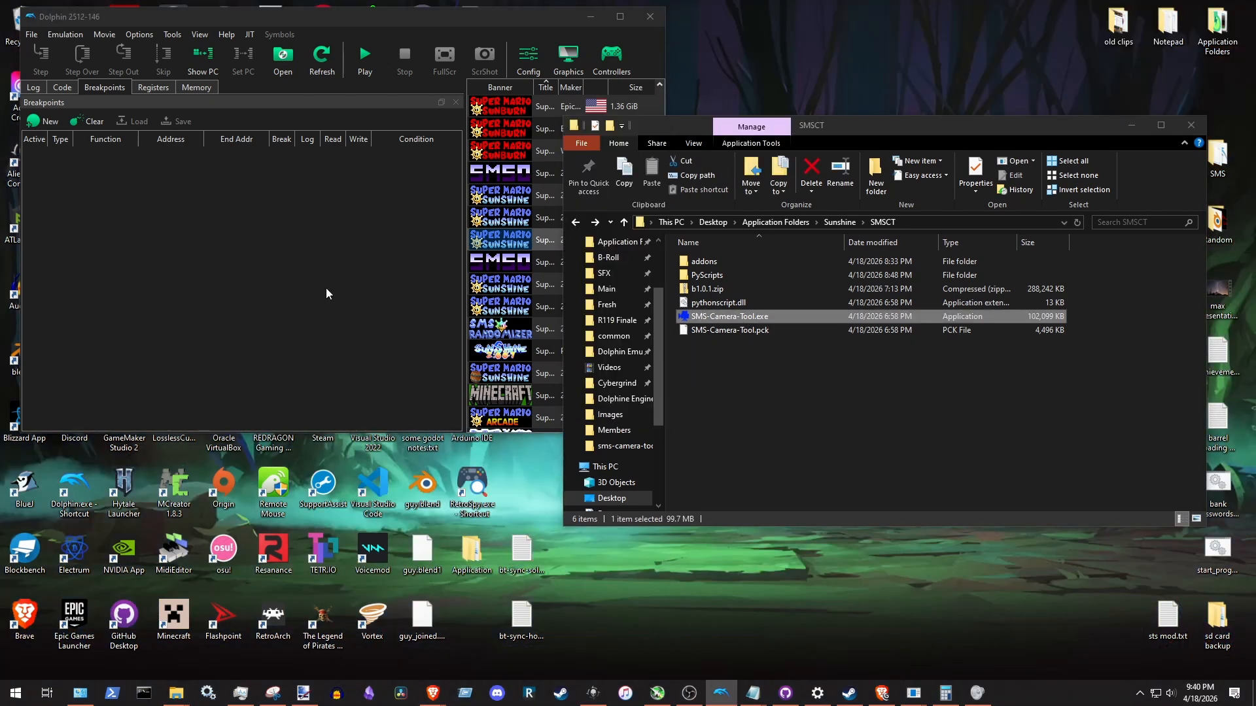
click(449, 259)
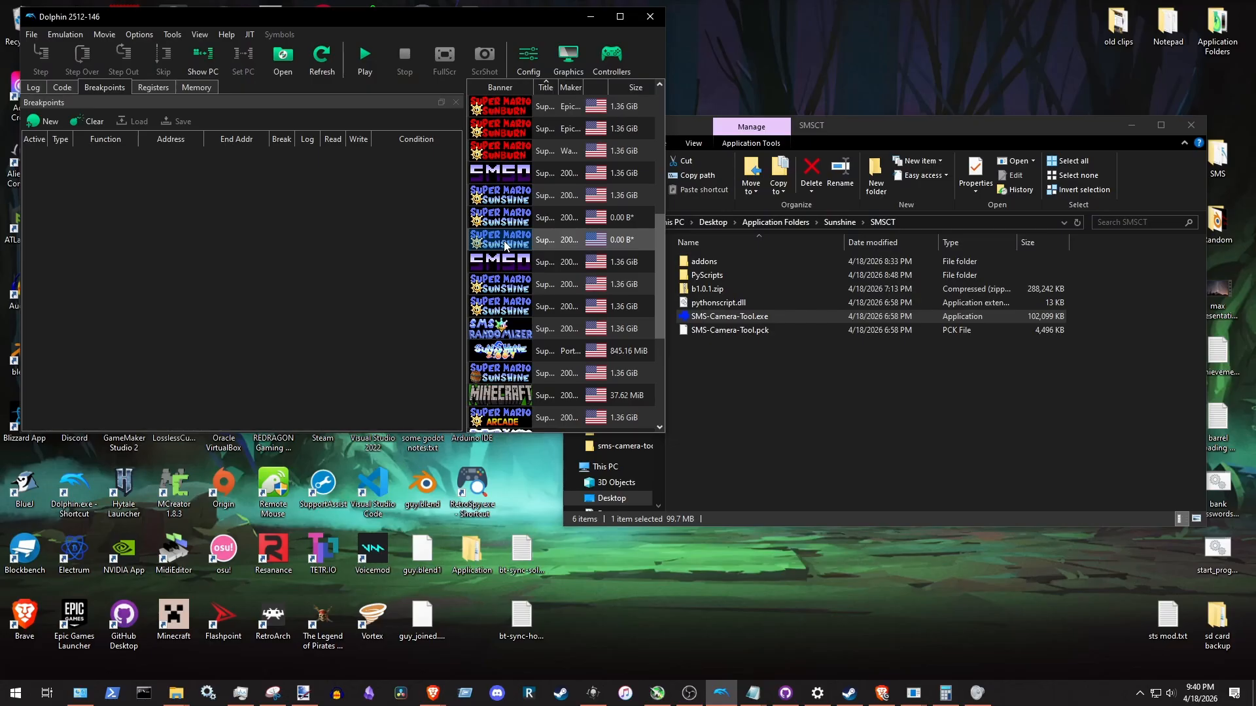
scroll(507, 190, up, 2)
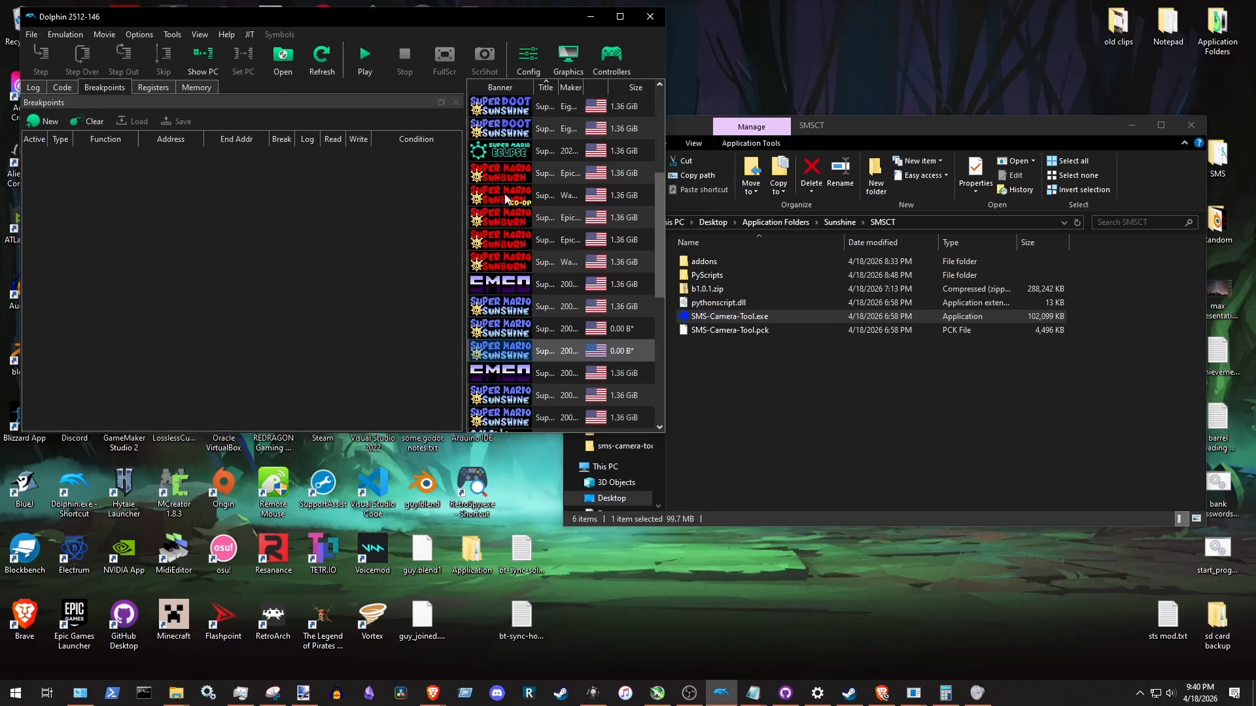
scroll(507, 200, up, 2)
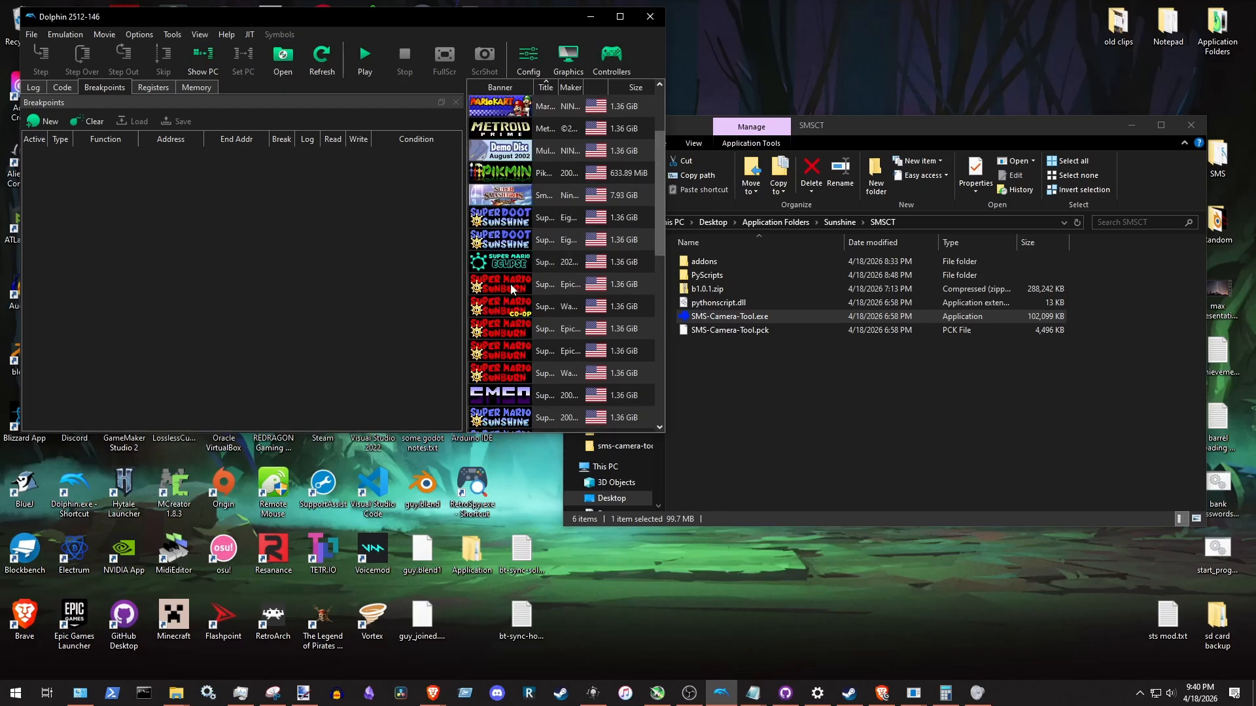
scroll(542, 365, down, 2)
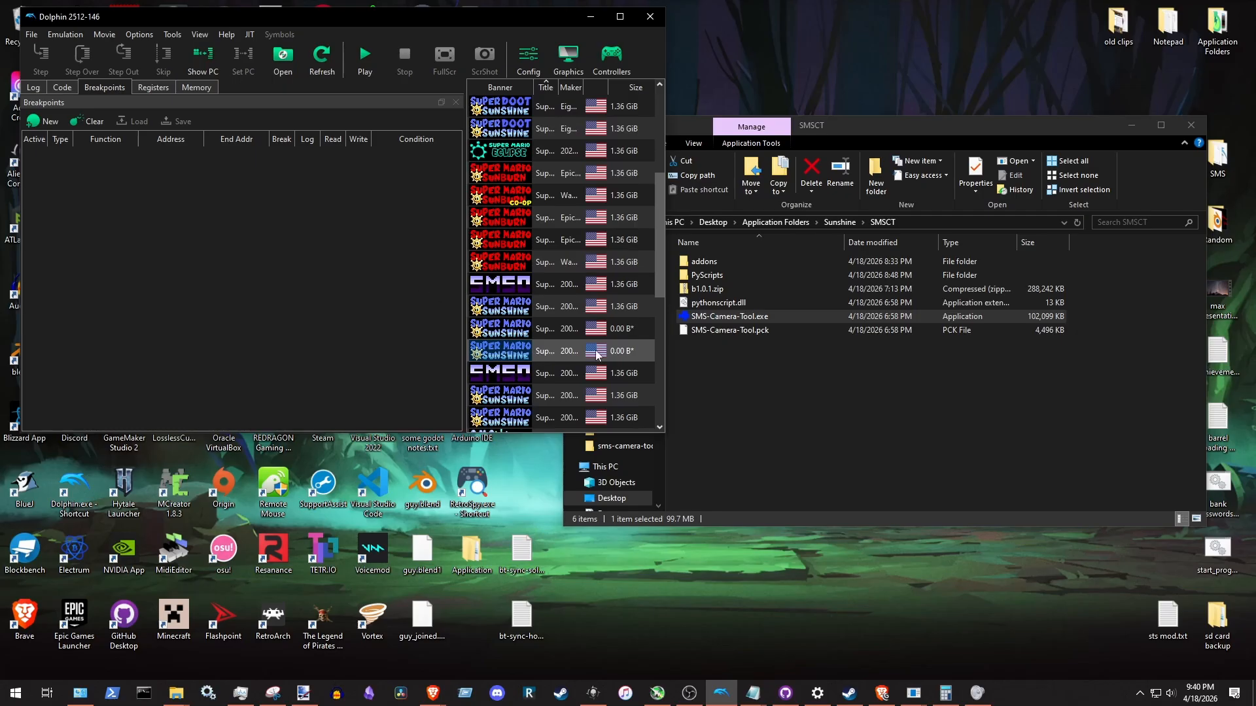
double_click(510, 354)
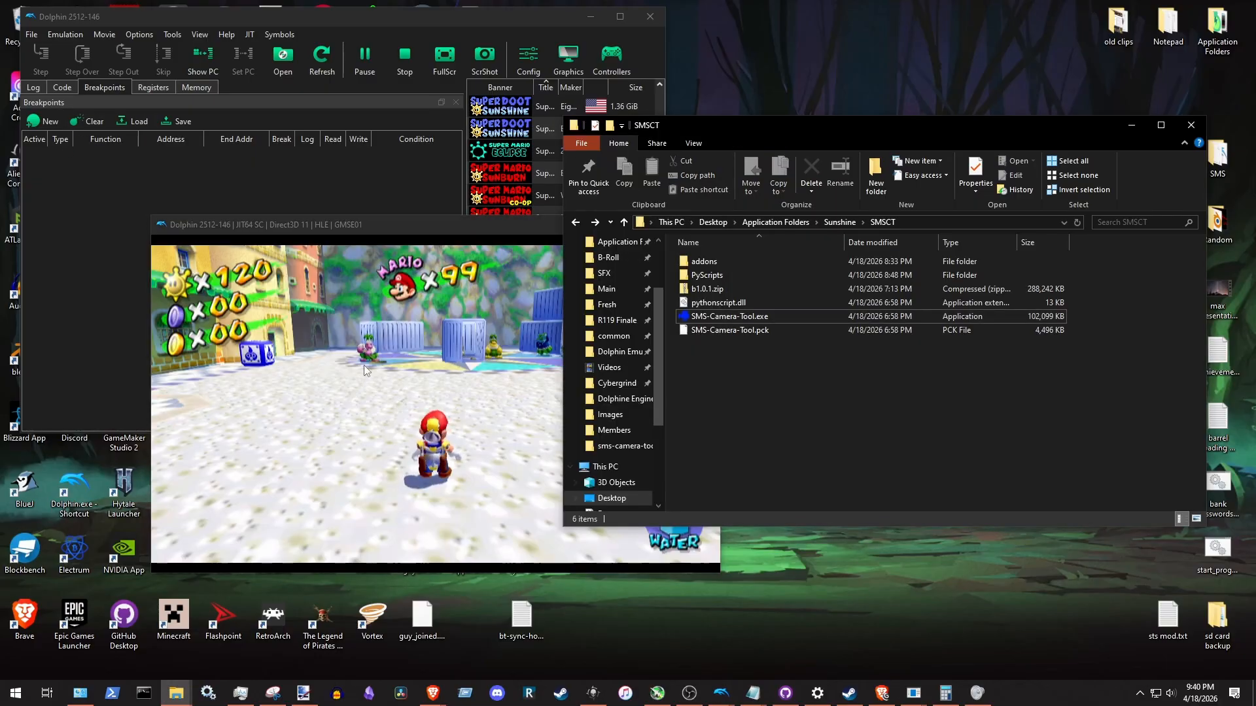
double_click(752, 316)
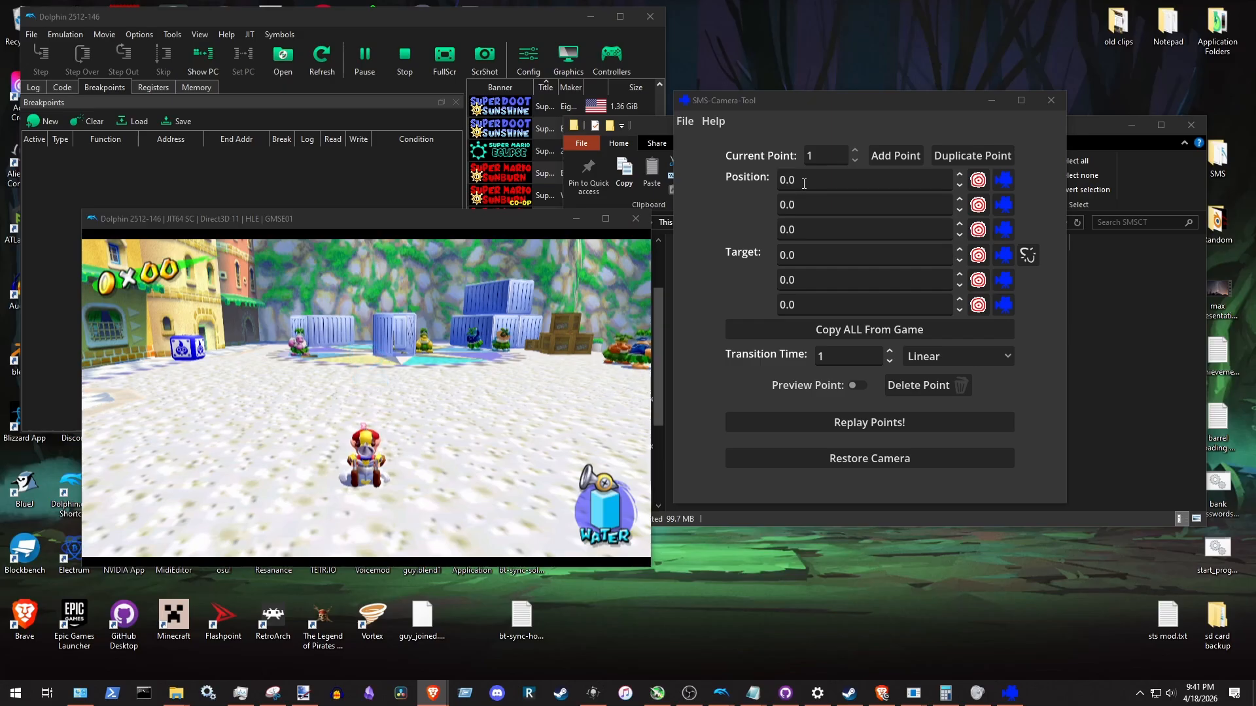
Go through the Position and Target coordinate fields of camera point 1
double_click(783, 205)
drag(781, 229, 798, 230)
click(801, 256)
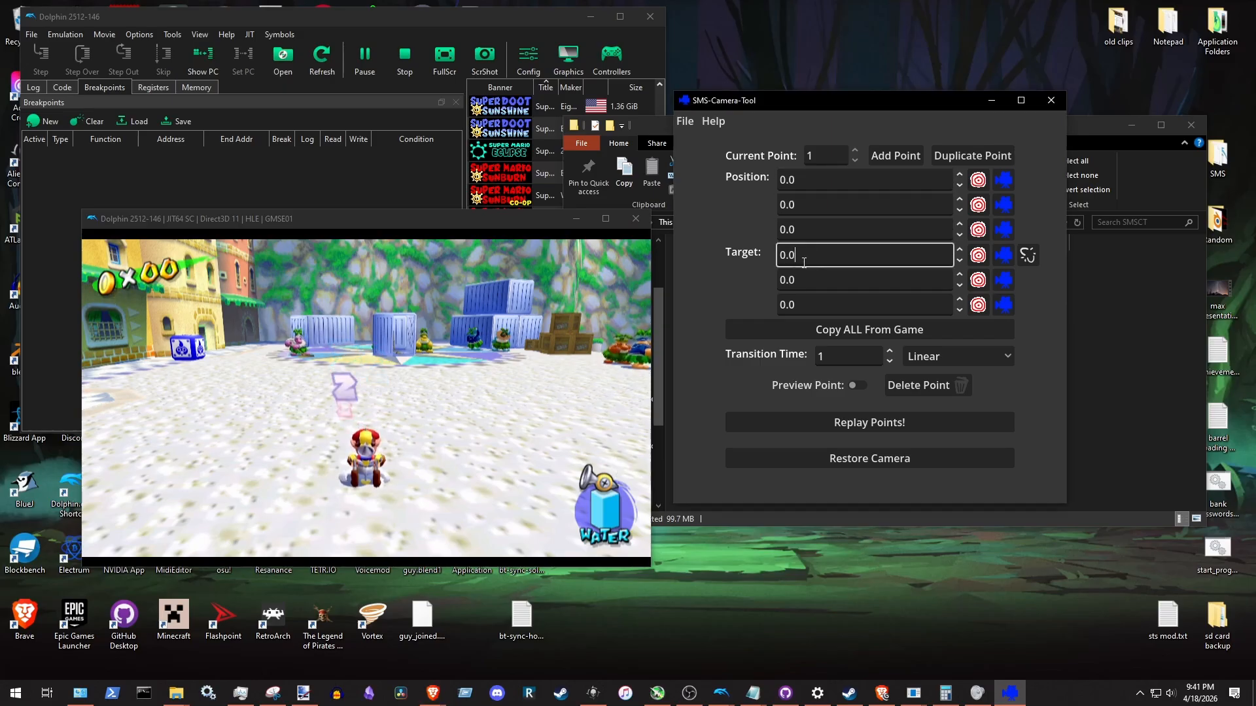
click(813, 283)
click(814, 306)
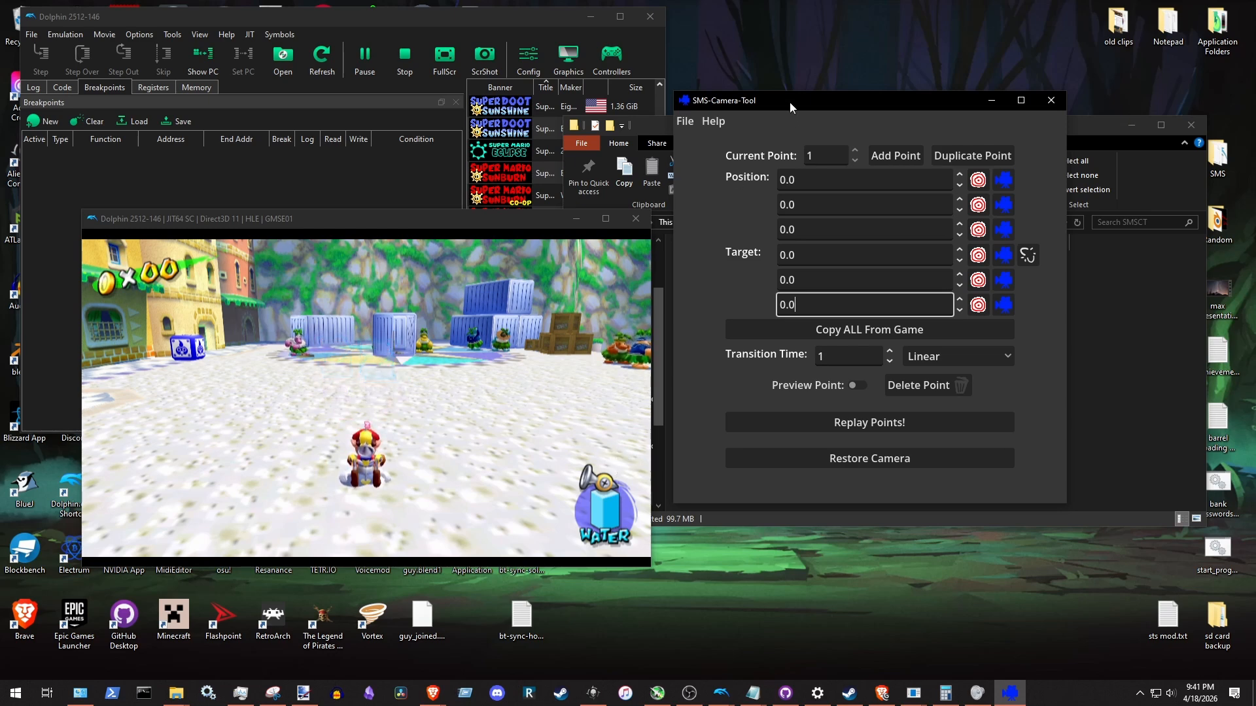
Add a second camera point, check it, and return to point 1
drag(790, 103, 791, 121)
click(822, 174)
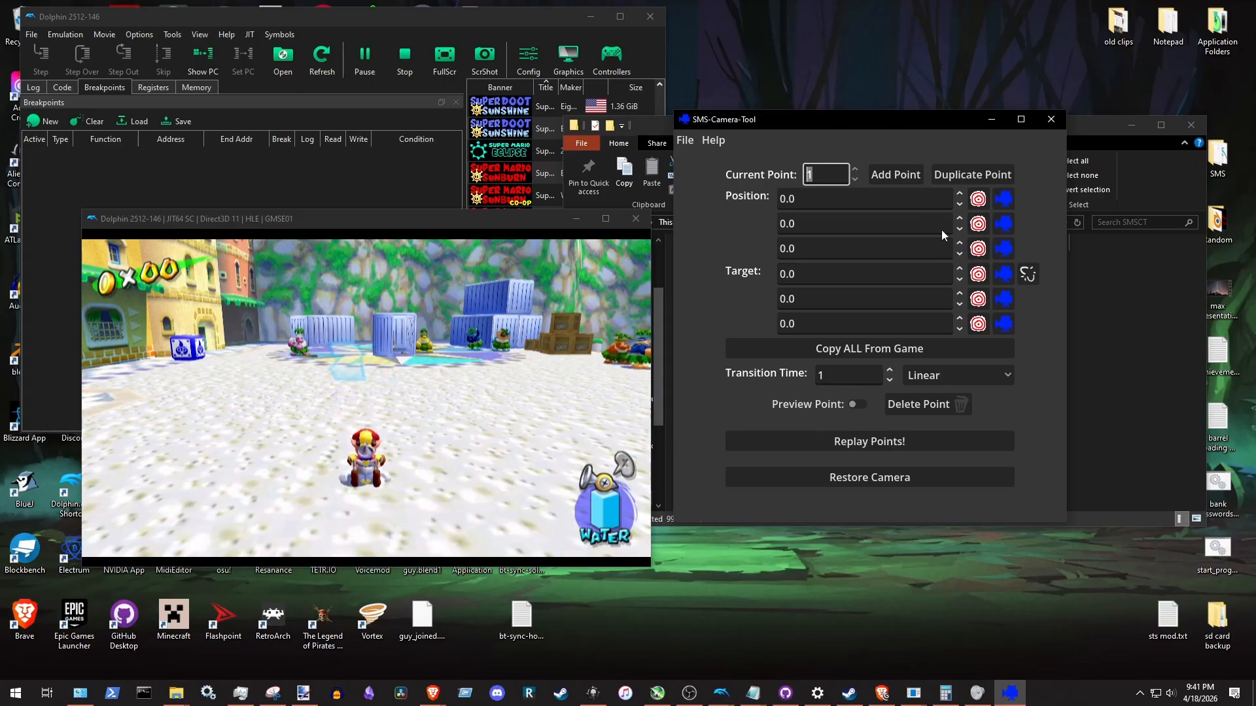
click(900, 175)
click(854, 170)
click(854, 178)
Set all three Position coordinates of camera point 1 to 100
drag(808, 198, 756, 191)
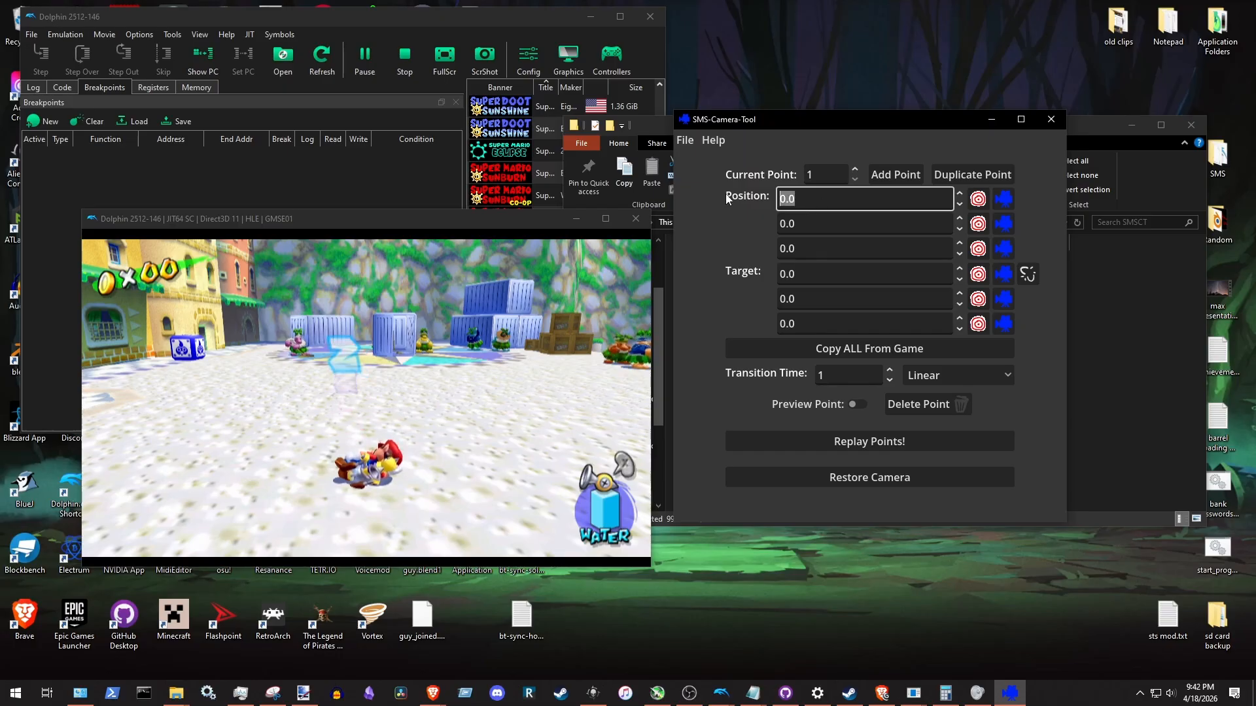
text(100)
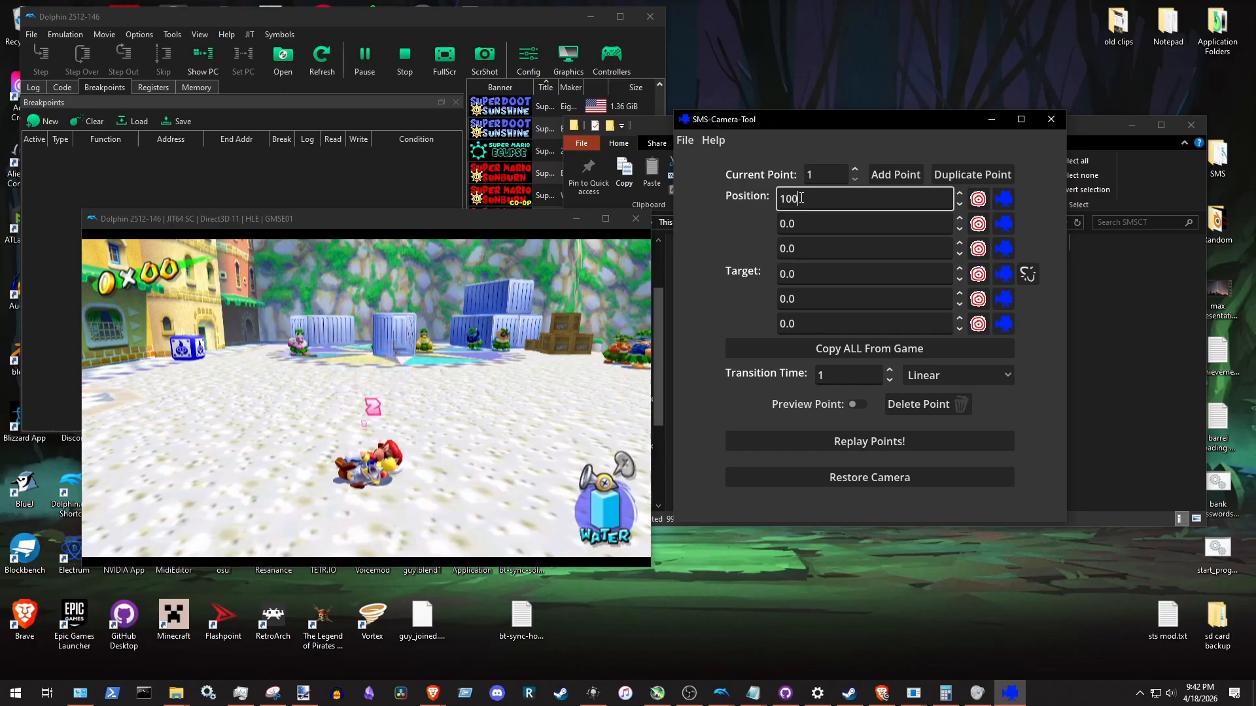
key(Tab)
text(100)
key(Tab)
text(100)
key(Tab)
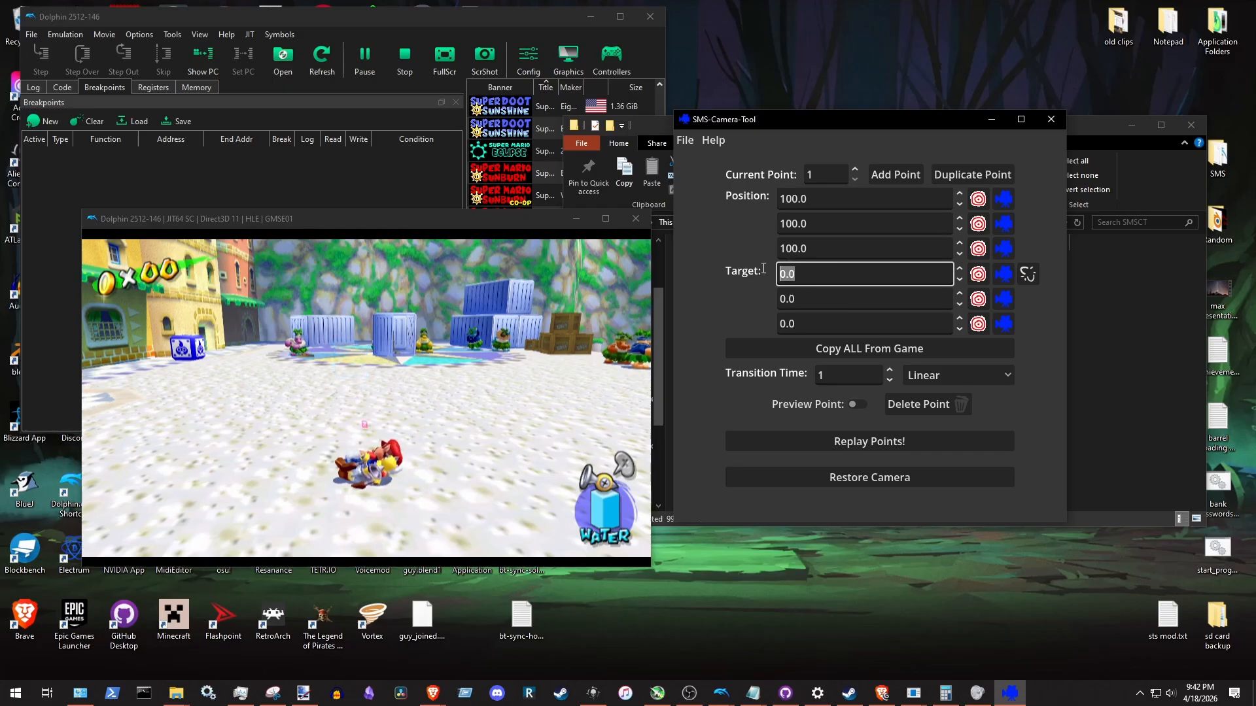
Set all three Target coordinates of camera point 1 to -100
text(-100)
key(ctrl+a)
key(ctrl+c)
click(825, 295)
key(ctrl+a)
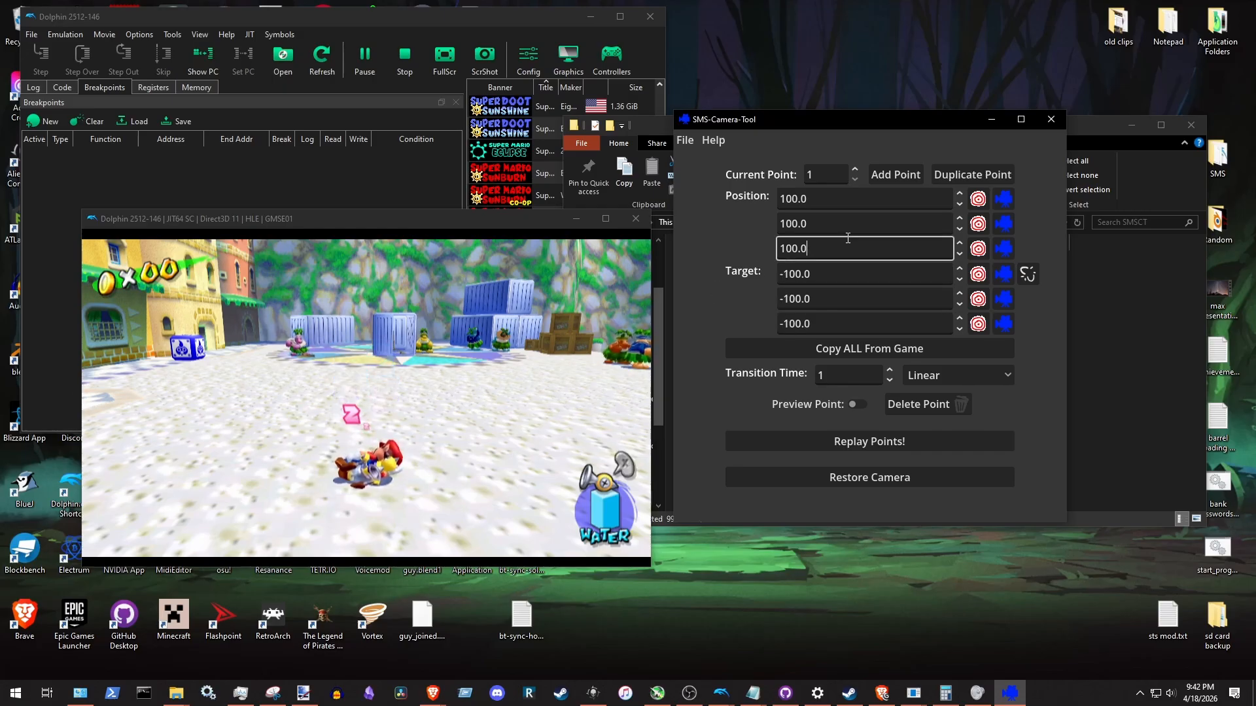
Switch between camera points 1 and 2 to compare their position and target coordinates
click(854, 170)
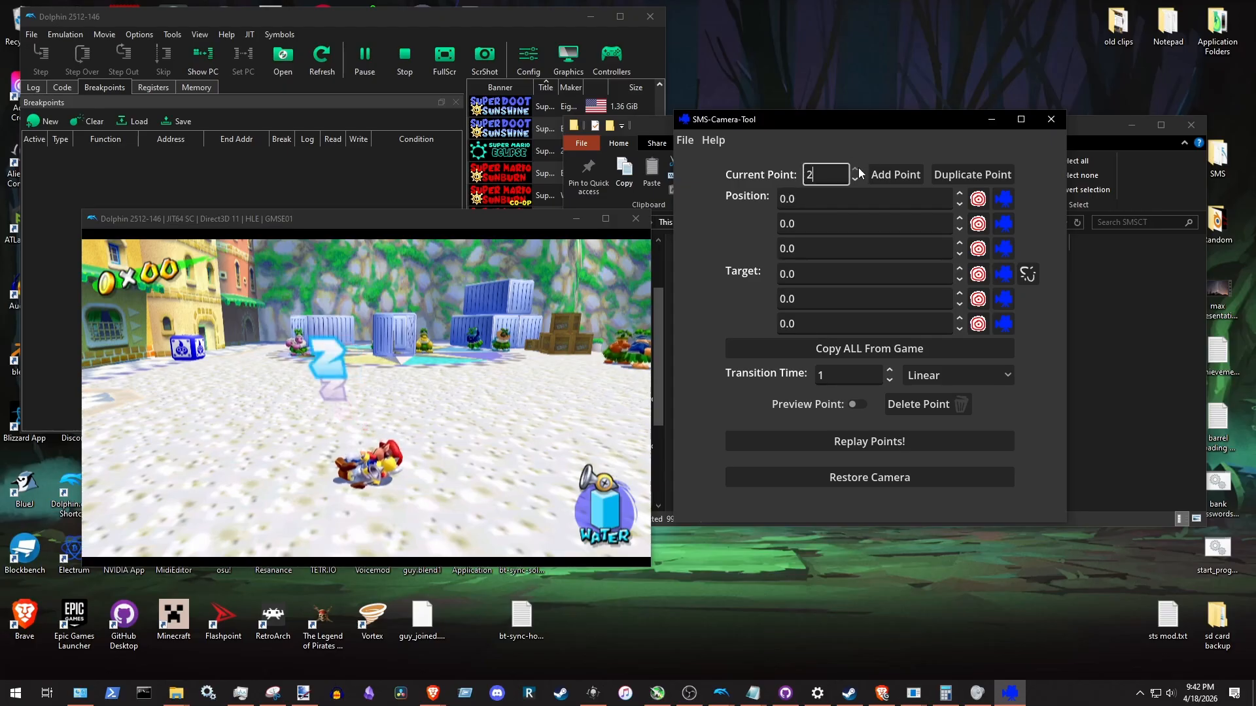
click(855, 179)
click(855, 169)
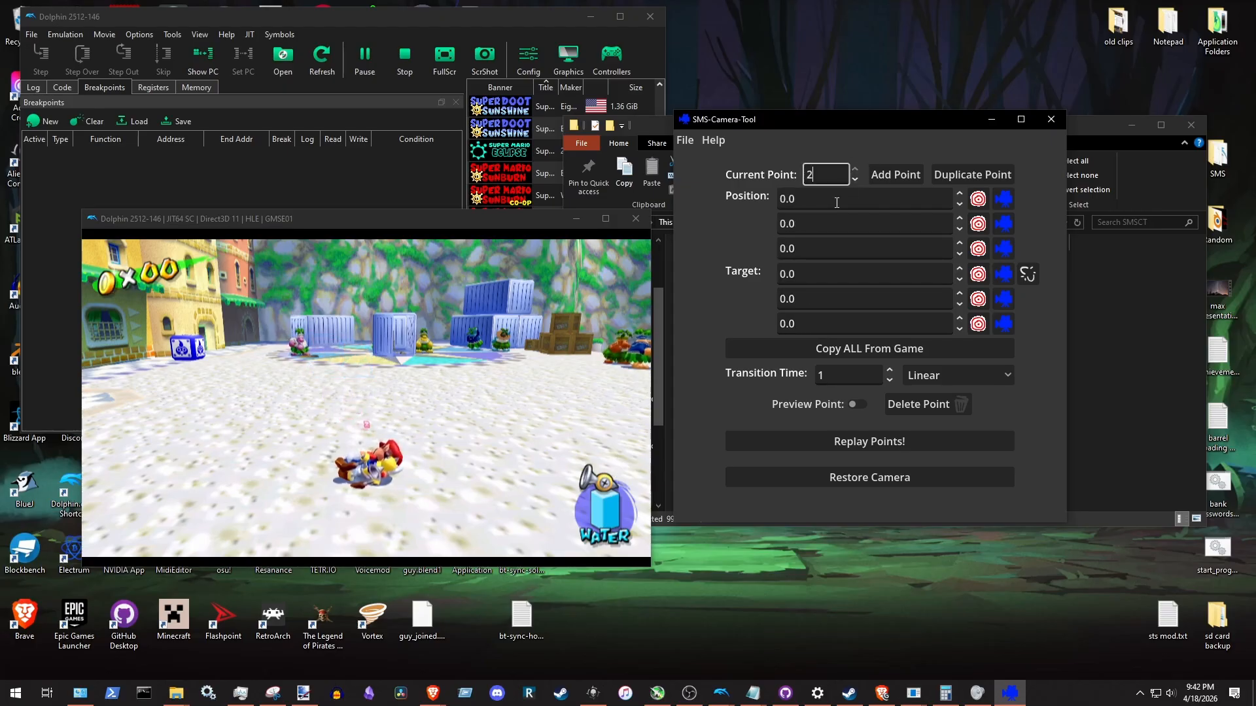
click(855, 180)
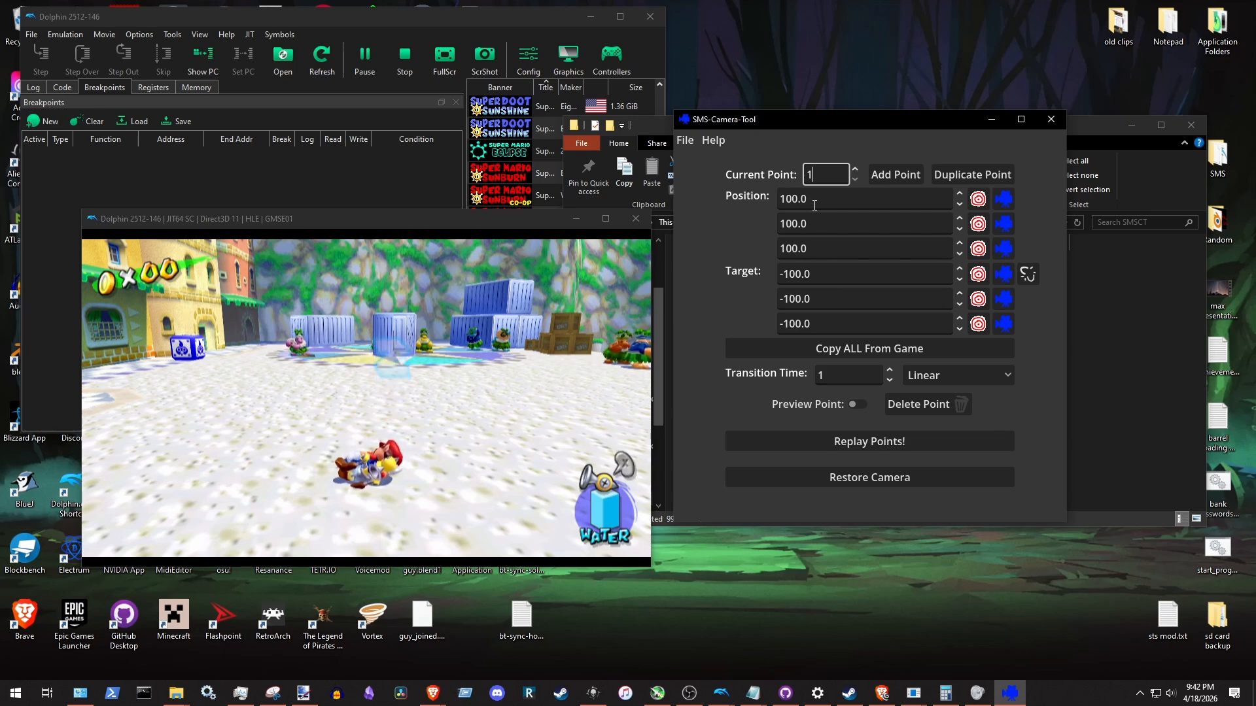
scroll(824, 174, up, 1)
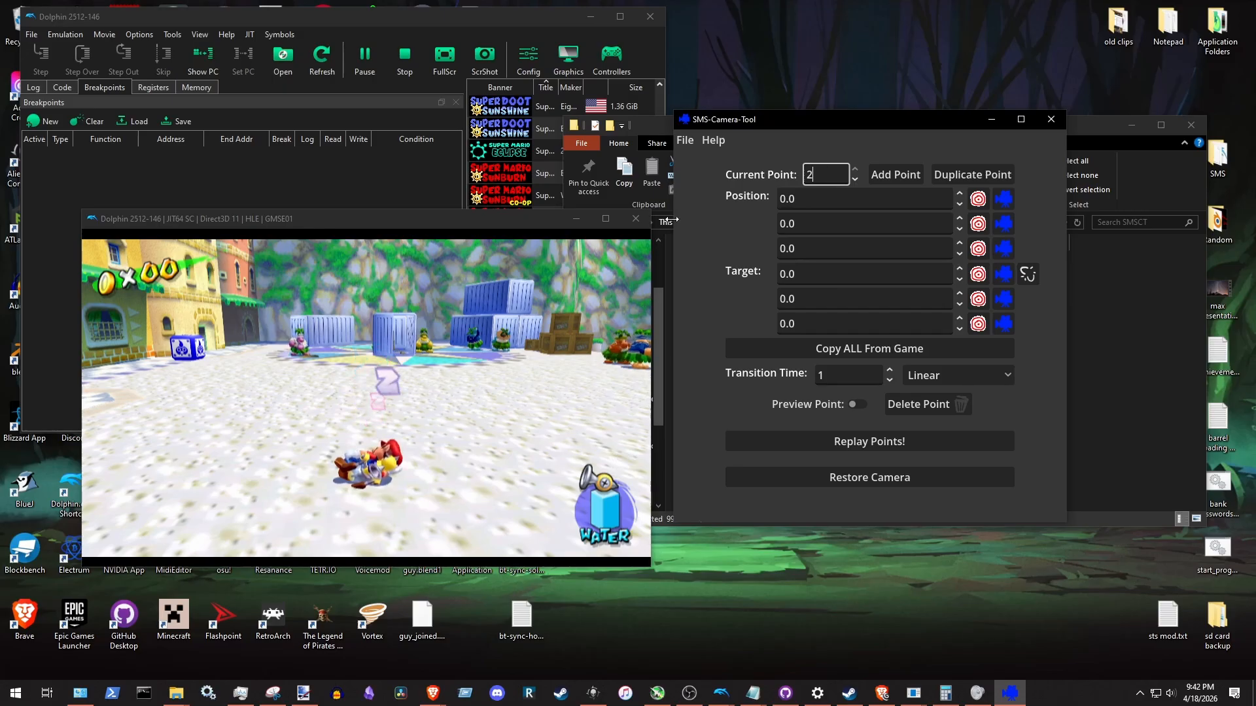
Delete camera point 2, replace it with a duplicate of point 1, and return to point 1
click(930, 406)
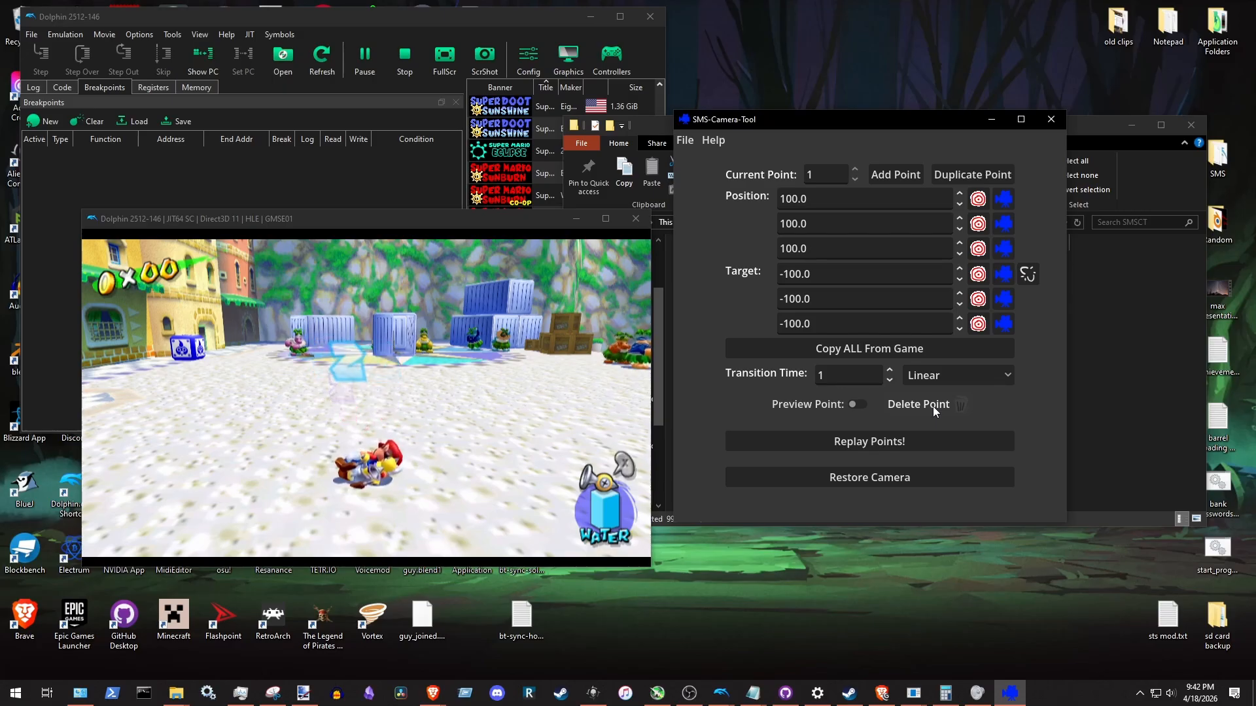
click(821, 191)
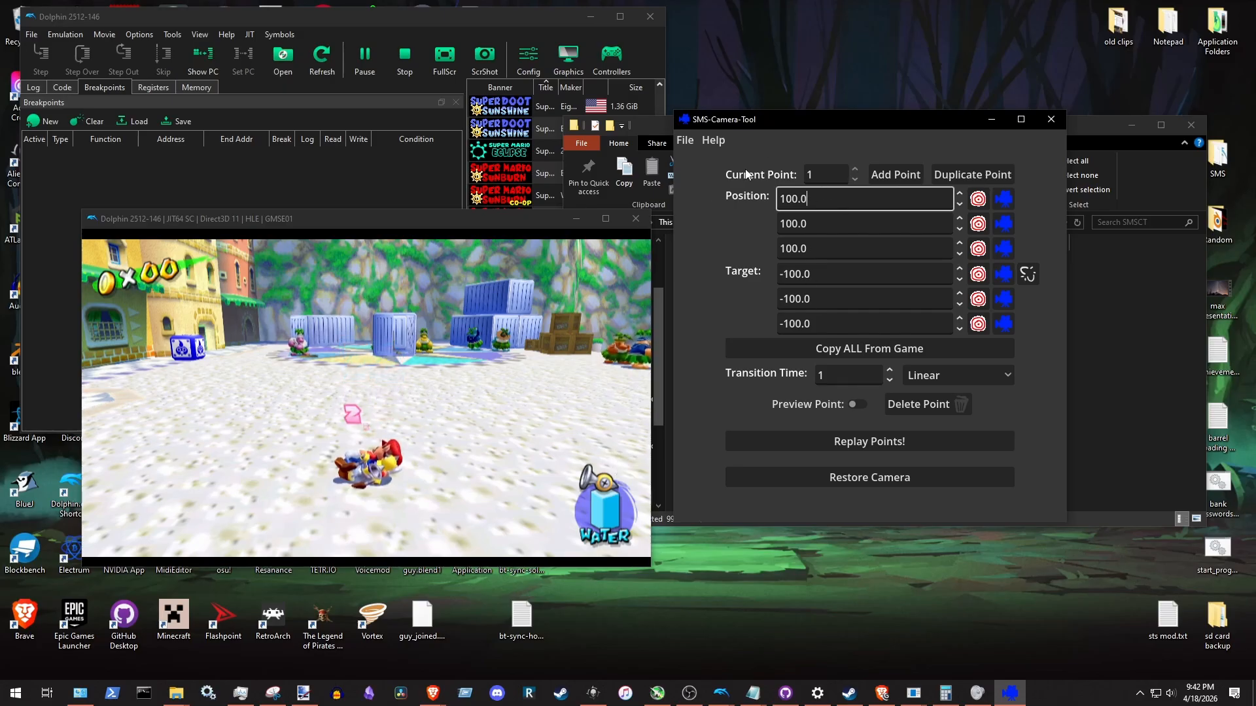
click(977, 175)
click(855, 169)
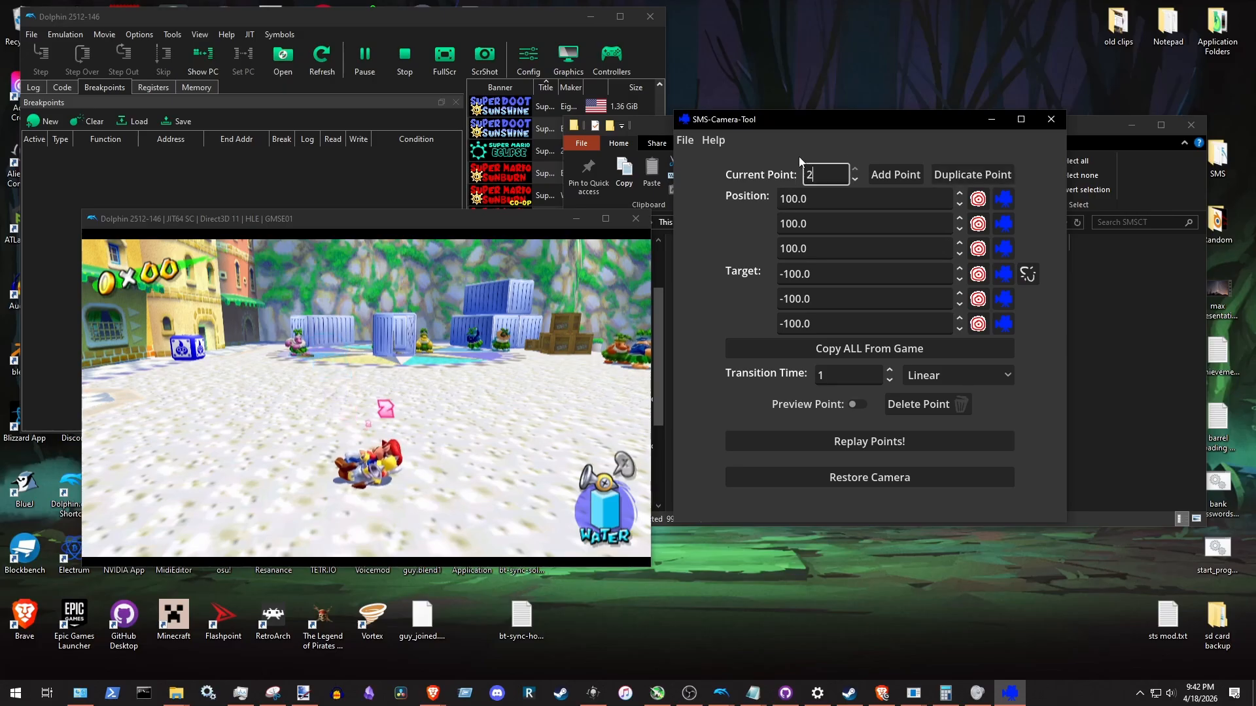
click(855, 180)
click(945, 171)
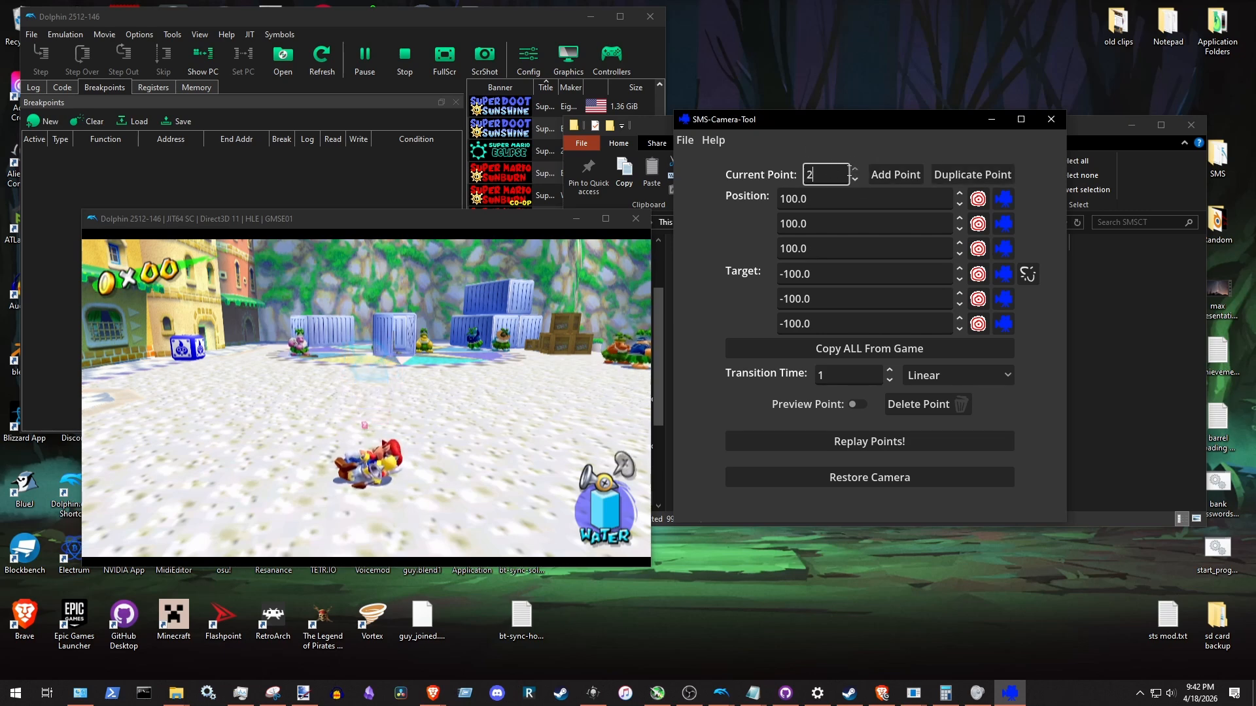
click(855, 179)
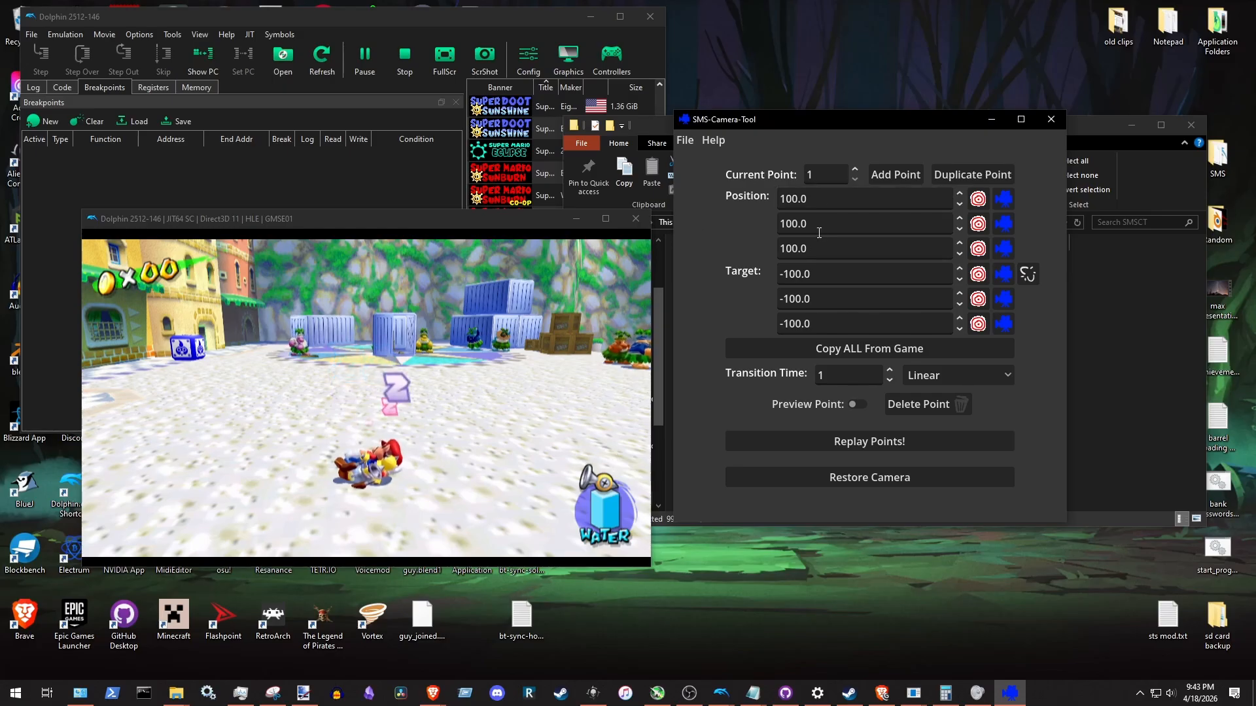
Set all three Position coordinates of camera point 1 to 1000
click(783, 200)
text(0)
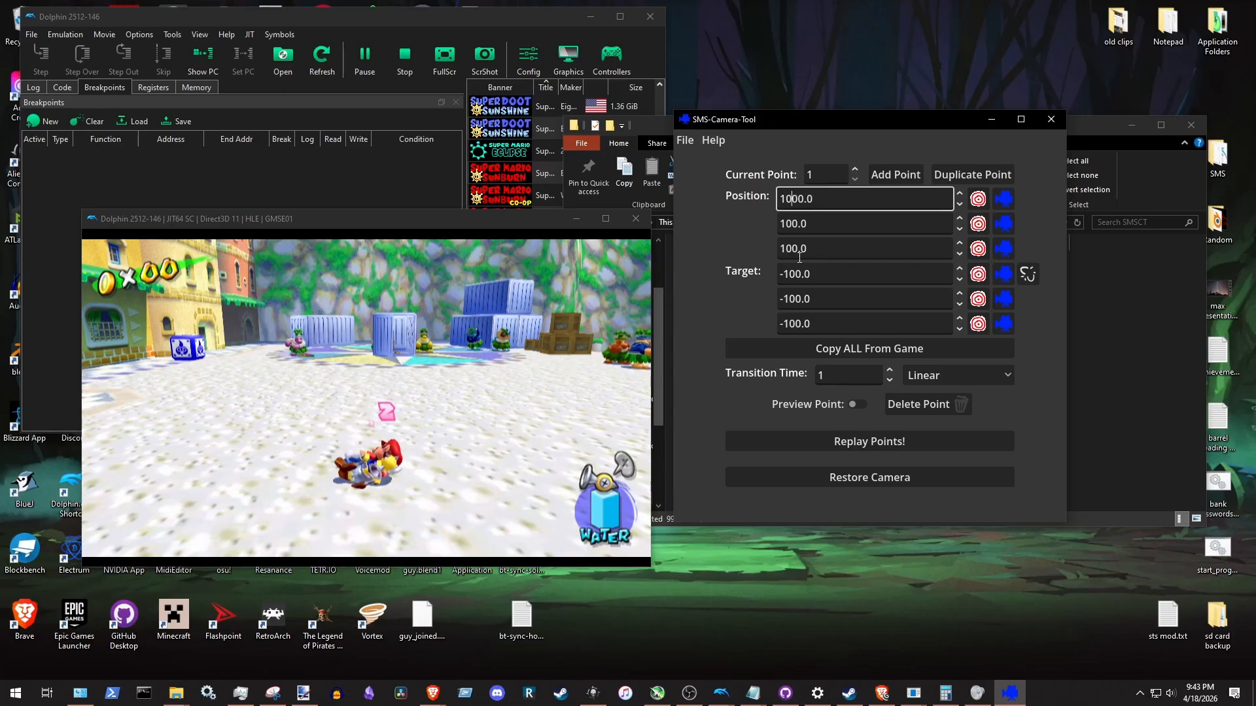
click(791, 224)
text(0)
click(794, 255)
text(0)
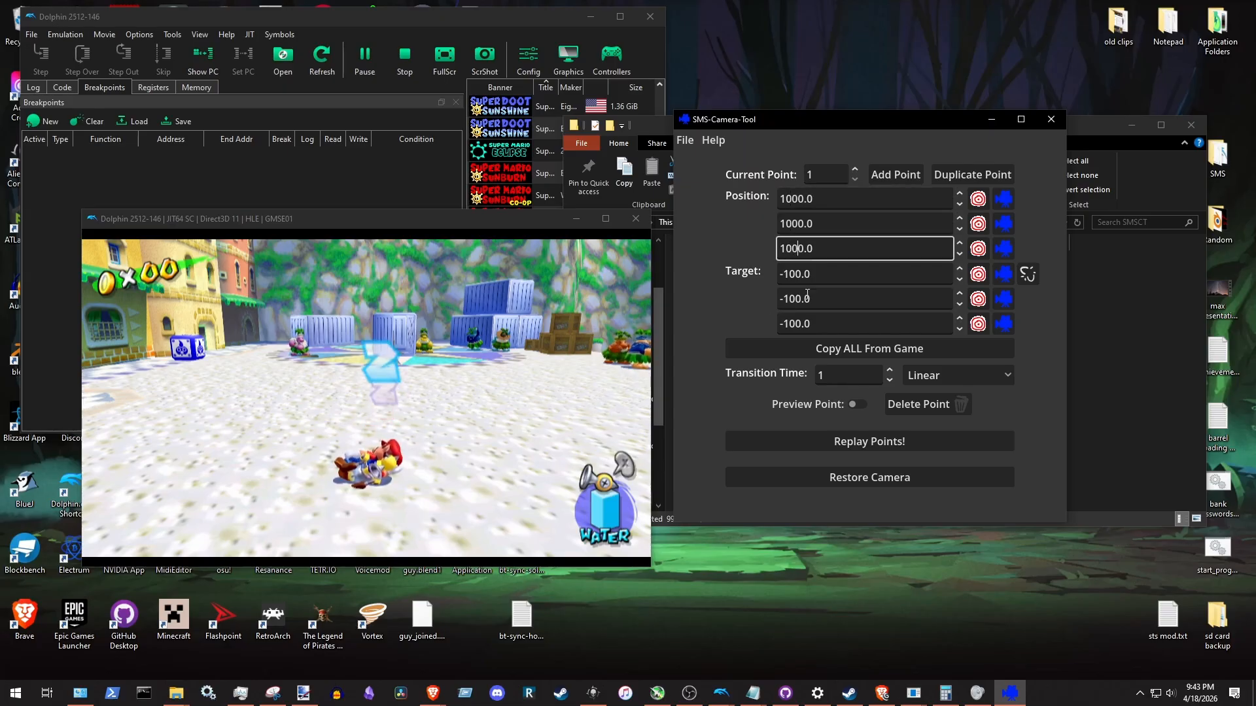
Set all three Target coordinates of camera point 1 to 0
click(781, 274)
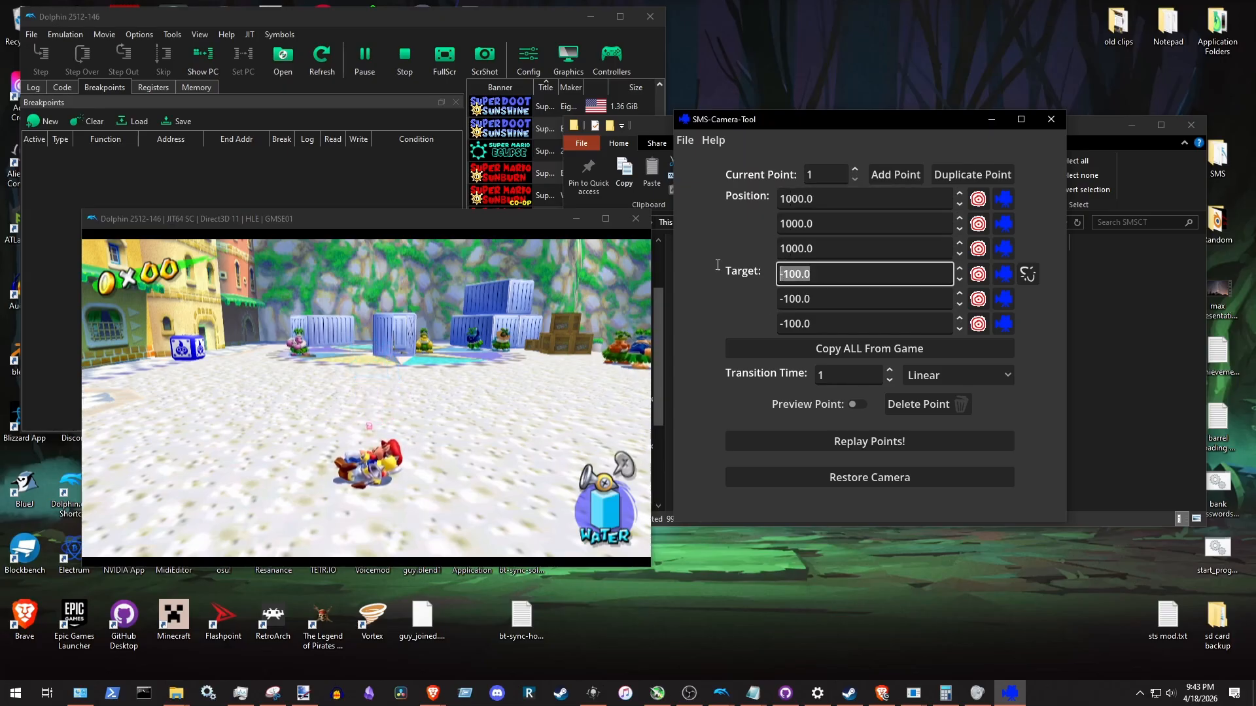
text(0)
key(Tab)
text(0)
key(Tab)
text(0)
key(Tab)
Switch through camera points 1, 2 and 3 to compare their position and target coordinates
text(2)
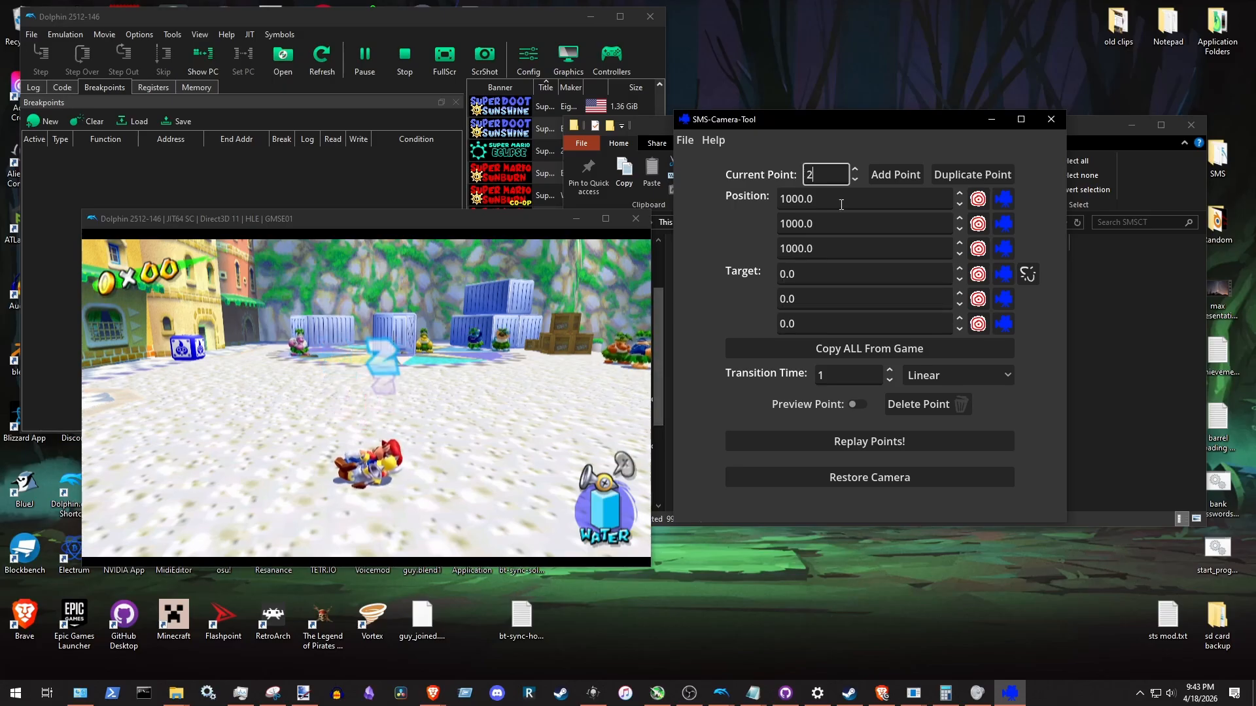
key(Tab)
click(873, 224)
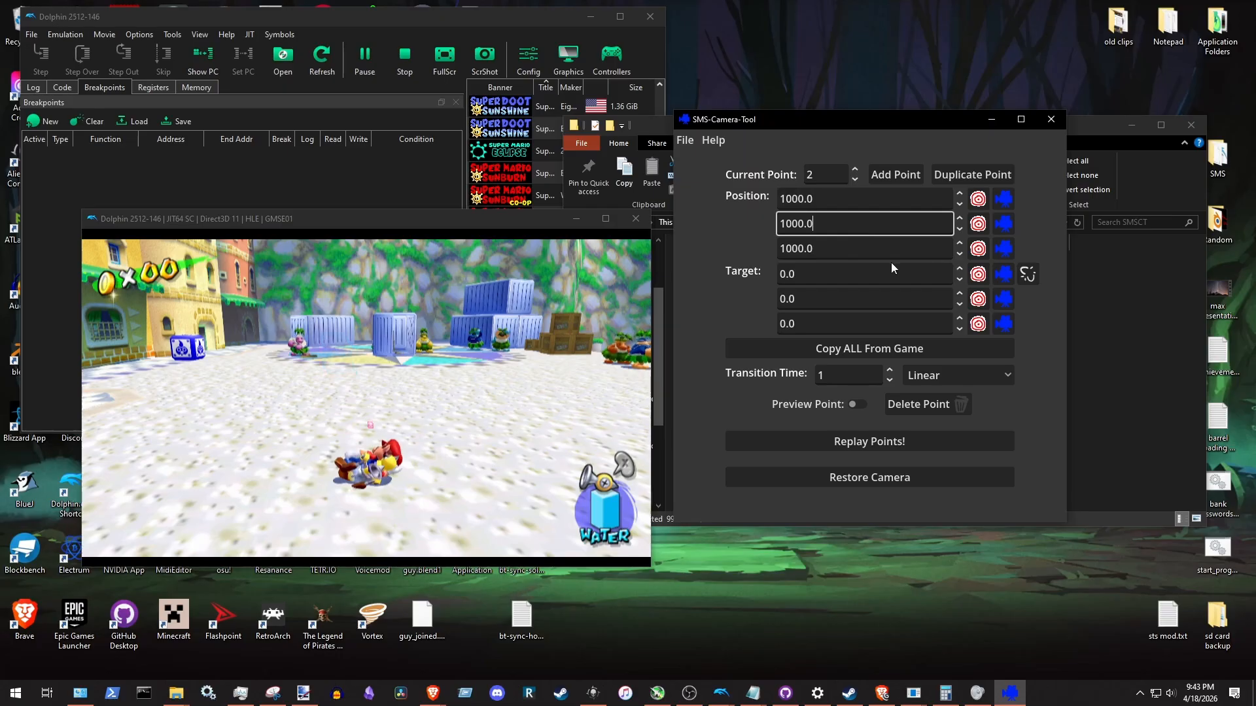
click(855, 168)
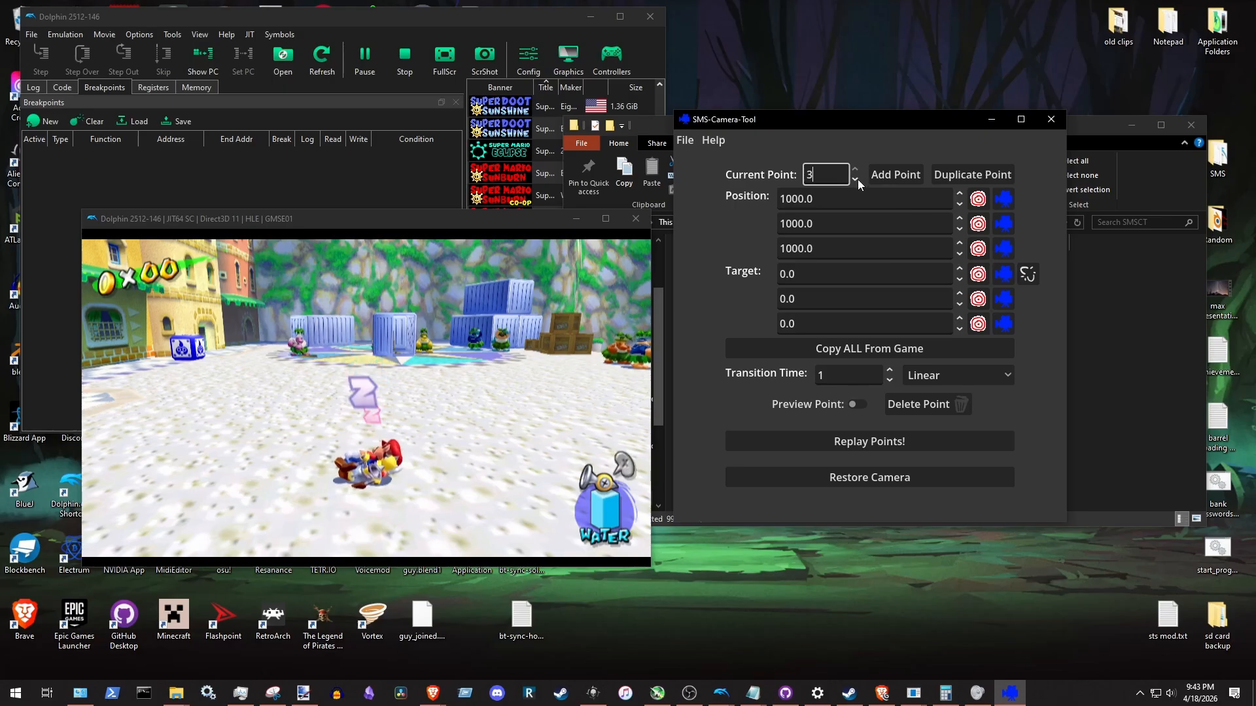
click(855, 179)
click(855, 179)
click(856, 170)
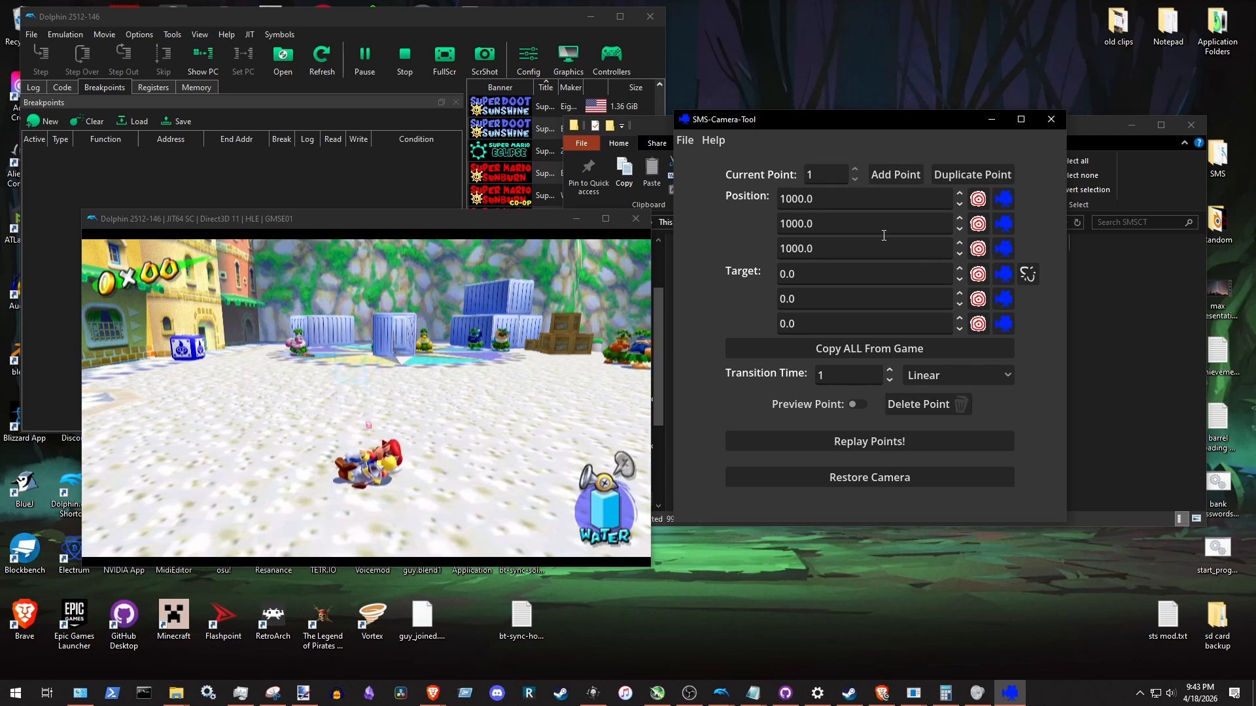
Delete the current camera point, and copy the game camera's full position and target into the reset point 1
click(951, 411)
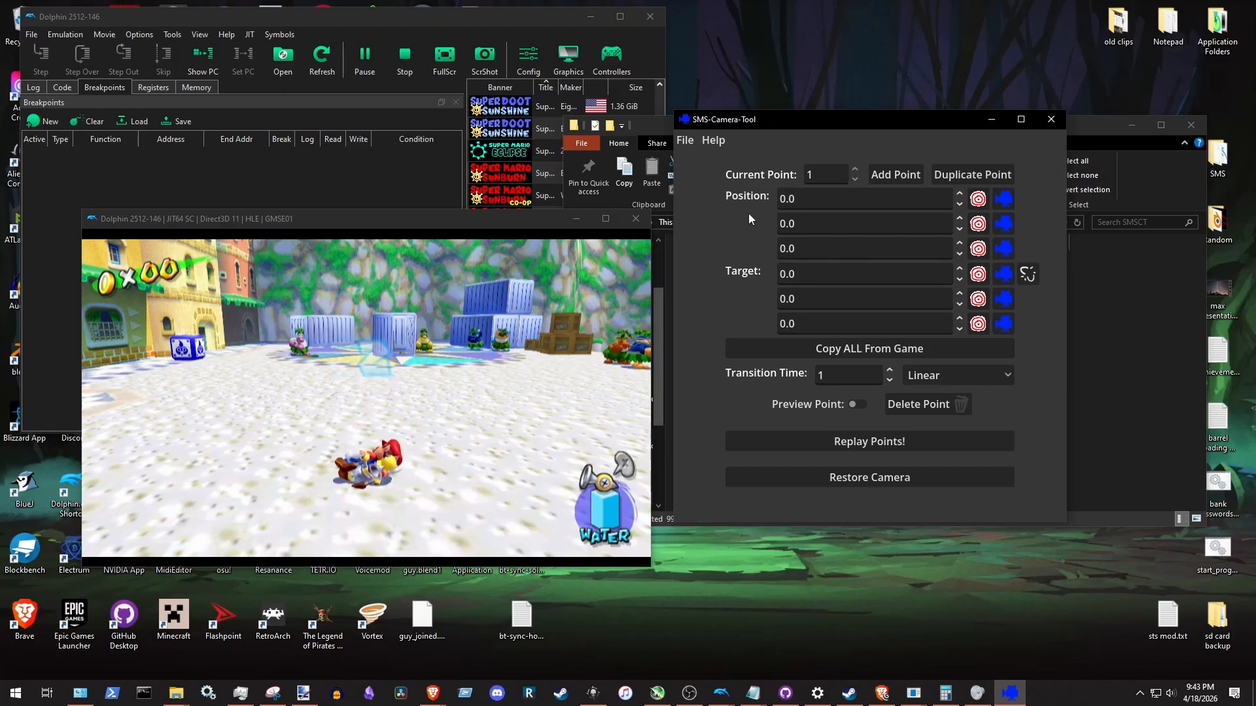
double_click(830, 172)
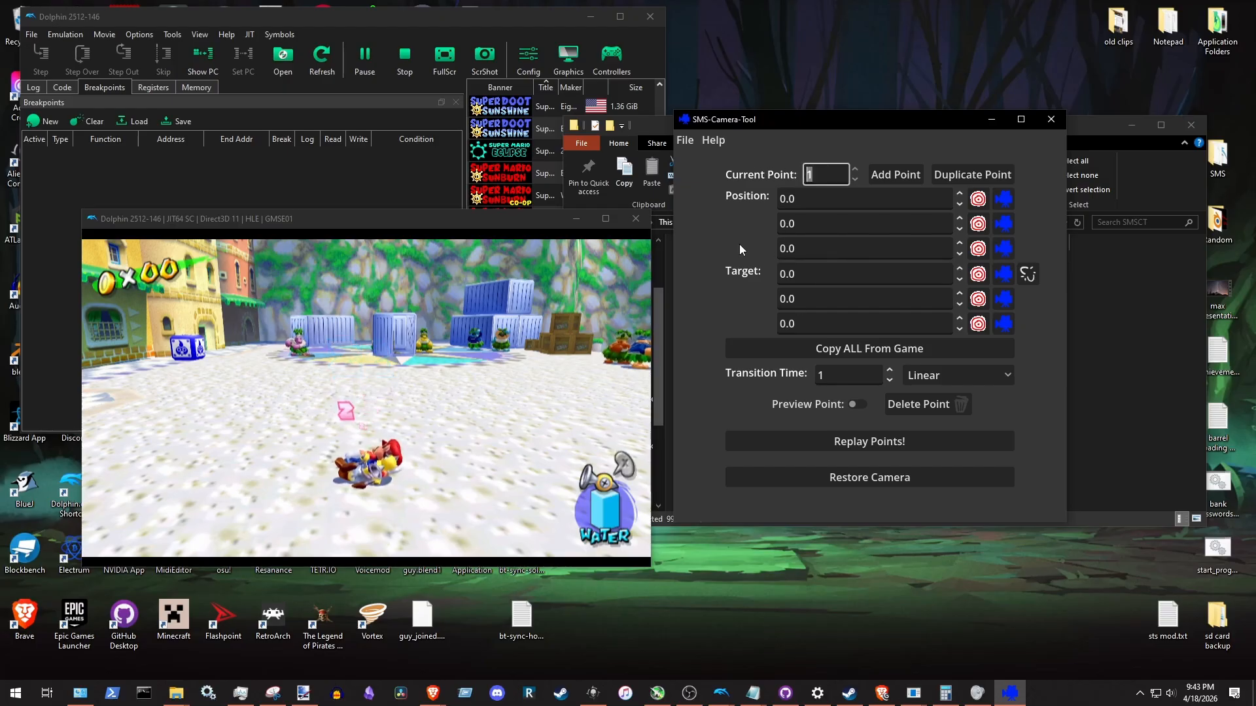
click(873, 351)
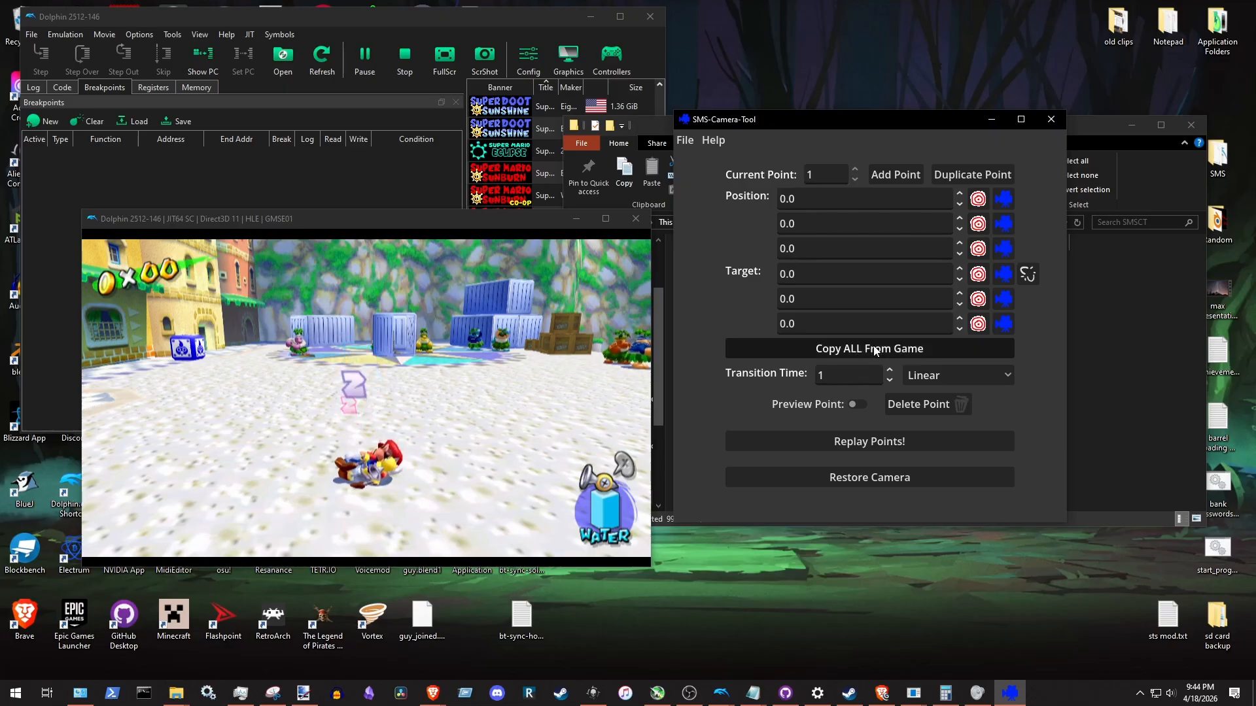
double_click(833, 206)
key(Tab)
key(Tab)
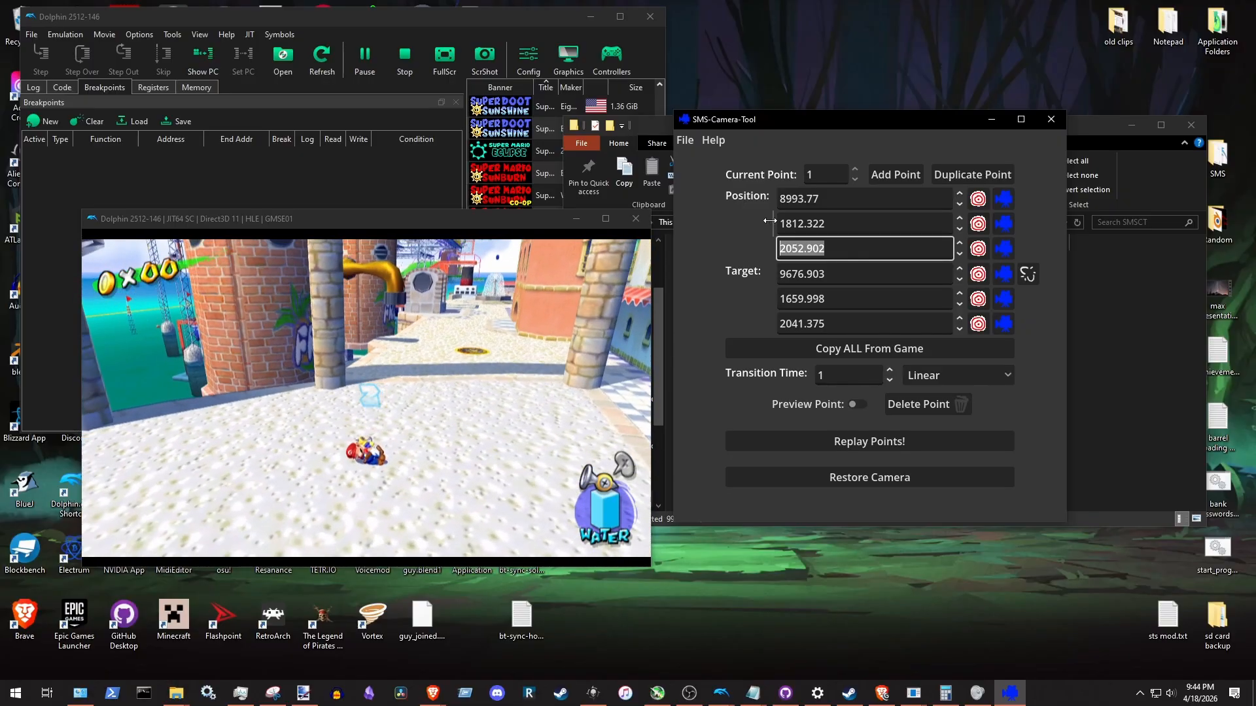
click(826, 275)
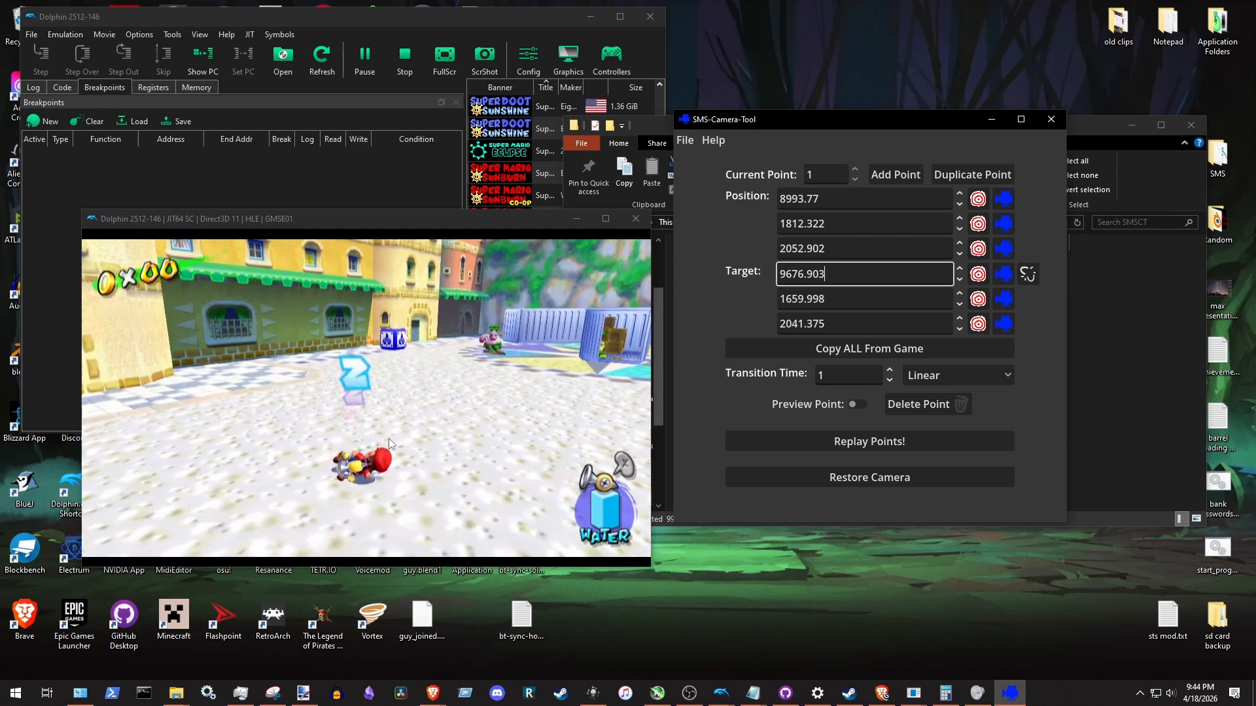
Recapture all position and target values of camera point 1 from the game at several different camera views
click(819, 354)
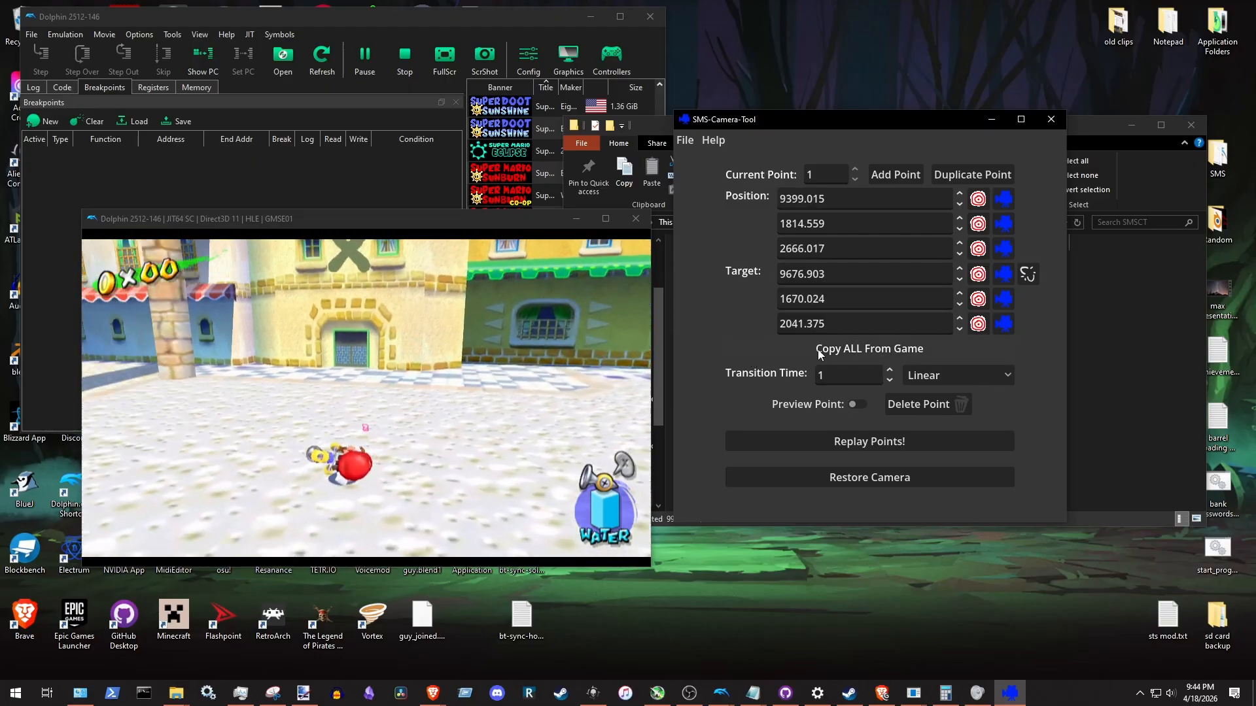
click(819, 348)
click(819, 353)
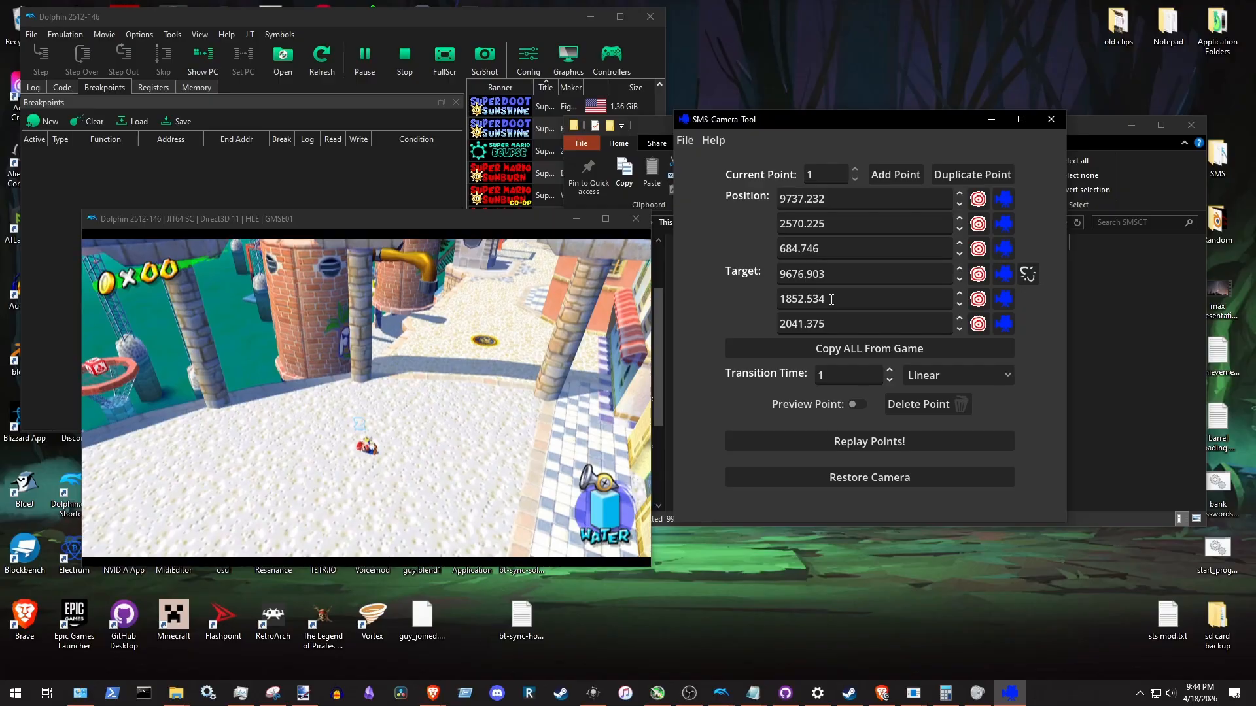
click(857, 350)
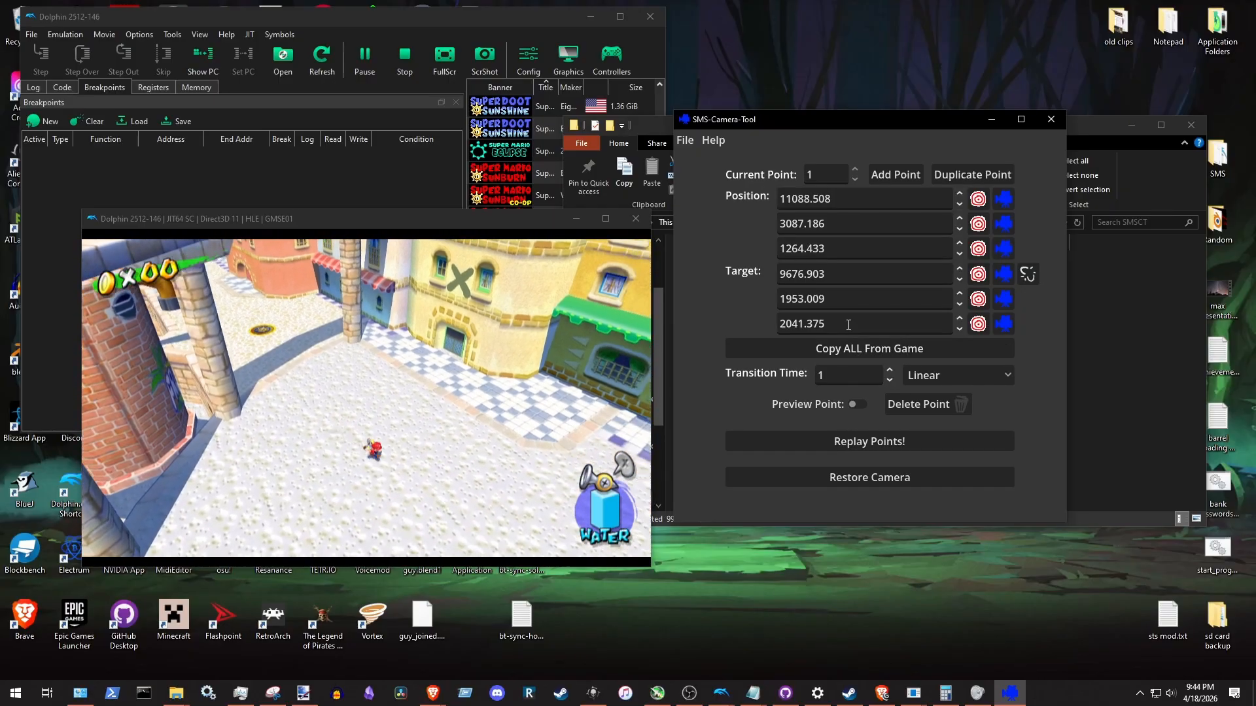
click(844, 348)
drag(845, 270, 774, 273)
drag(844, 324, 763, 310)
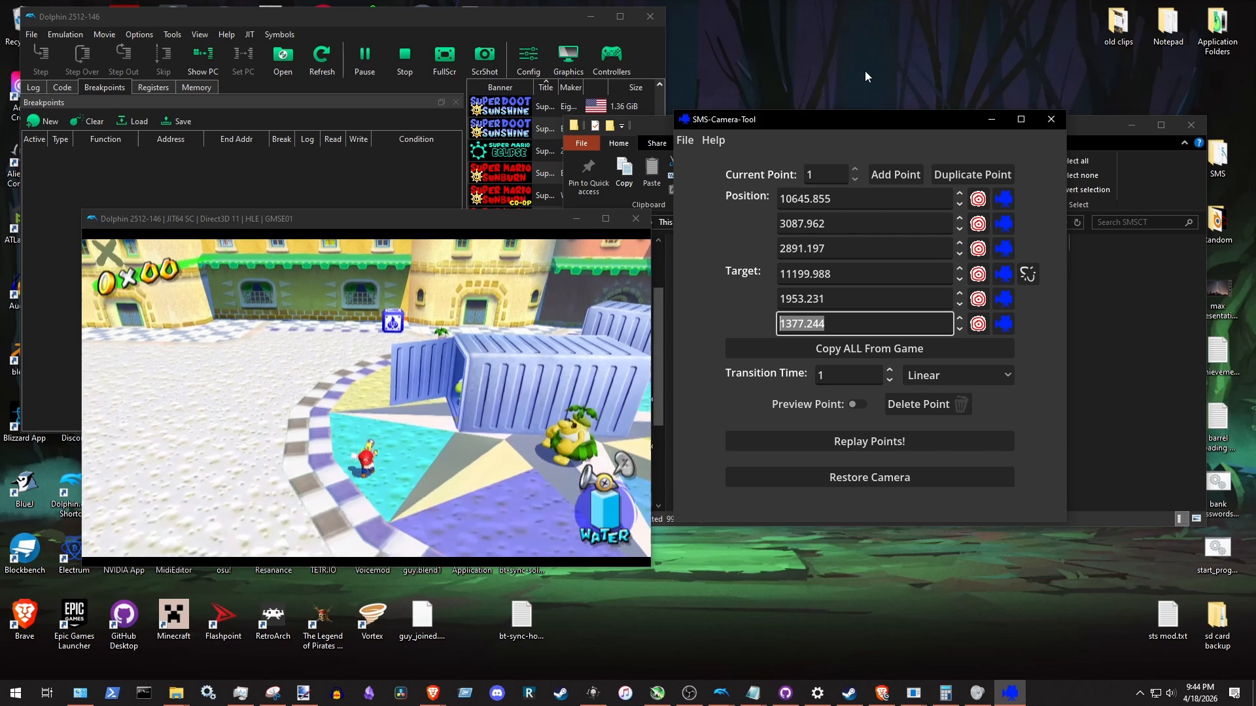
Add camera point 2 and fill its position and target with all values copied from the game
click(901, 173)
click(855, 170)
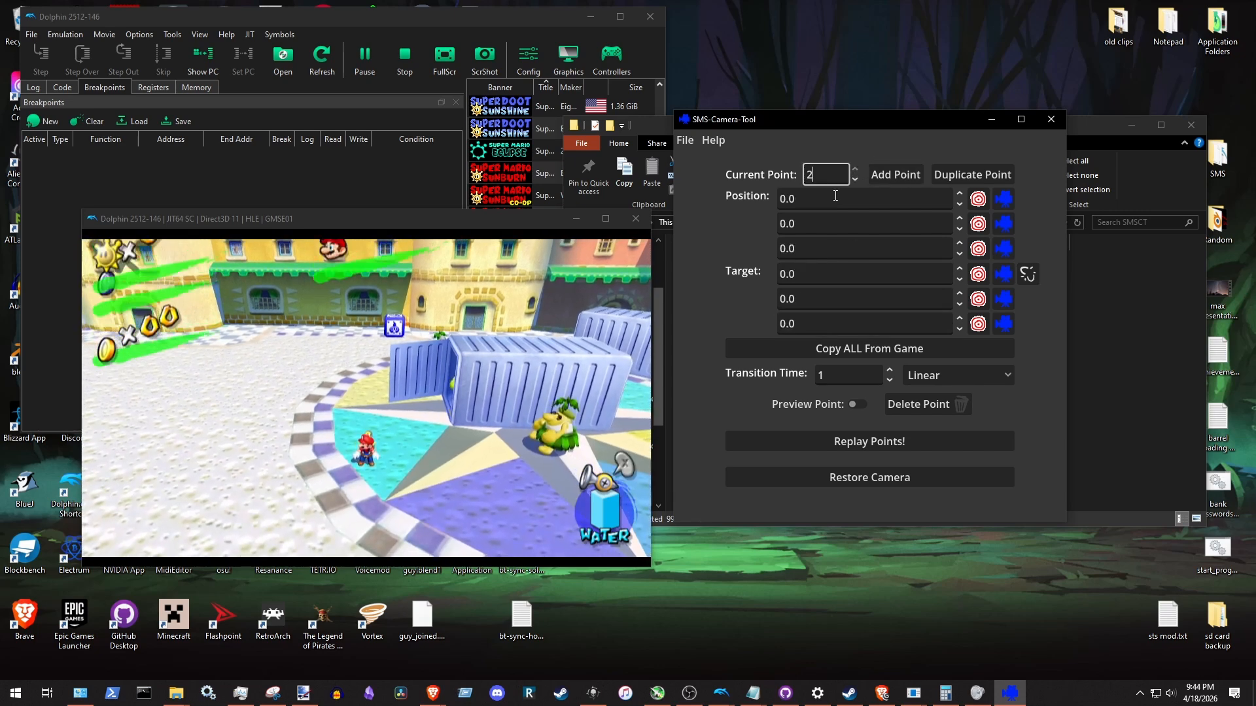
click(865, 348)
click(843, 223)
Return to camera point 1 and enable Preview Point
click(855, 178)
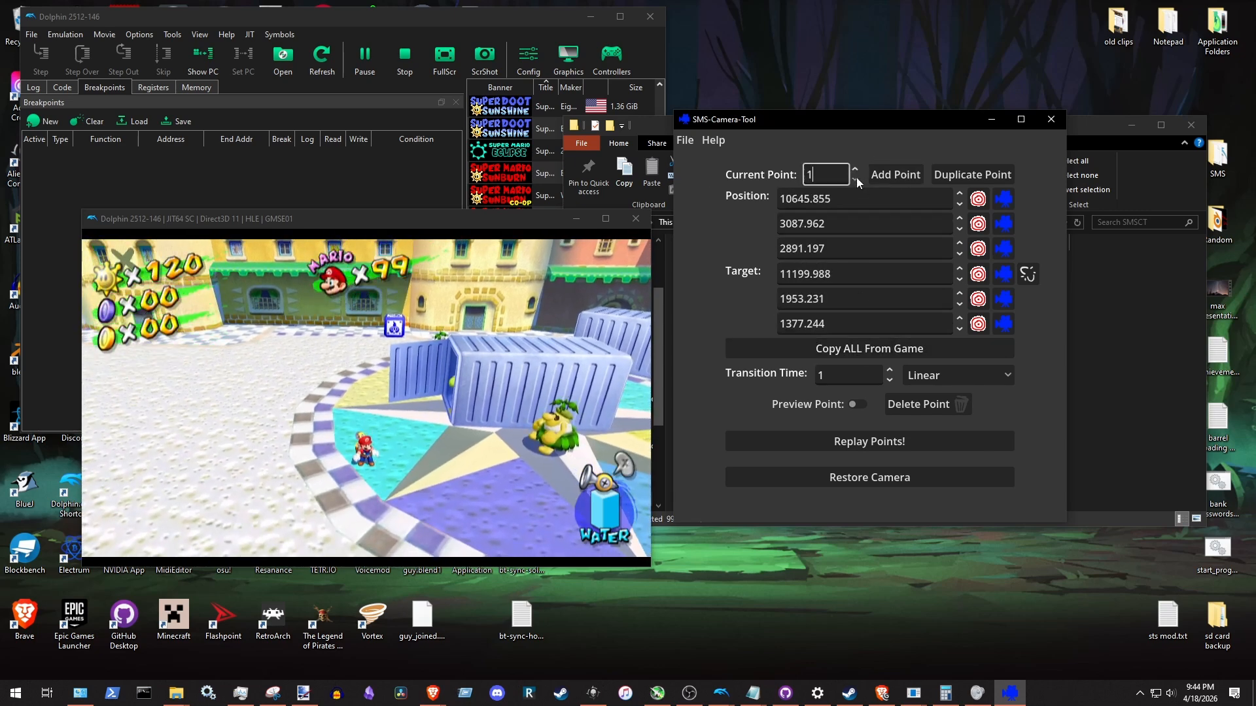
click(855, 196)
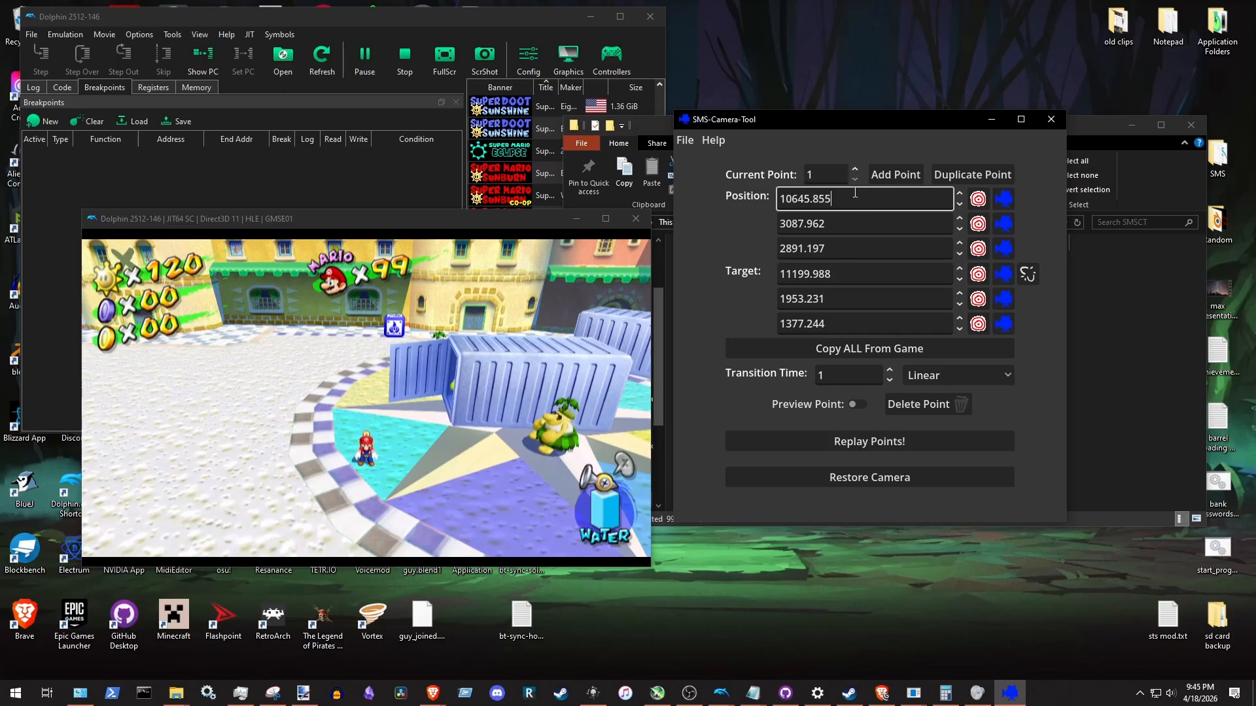
click(861, 405)
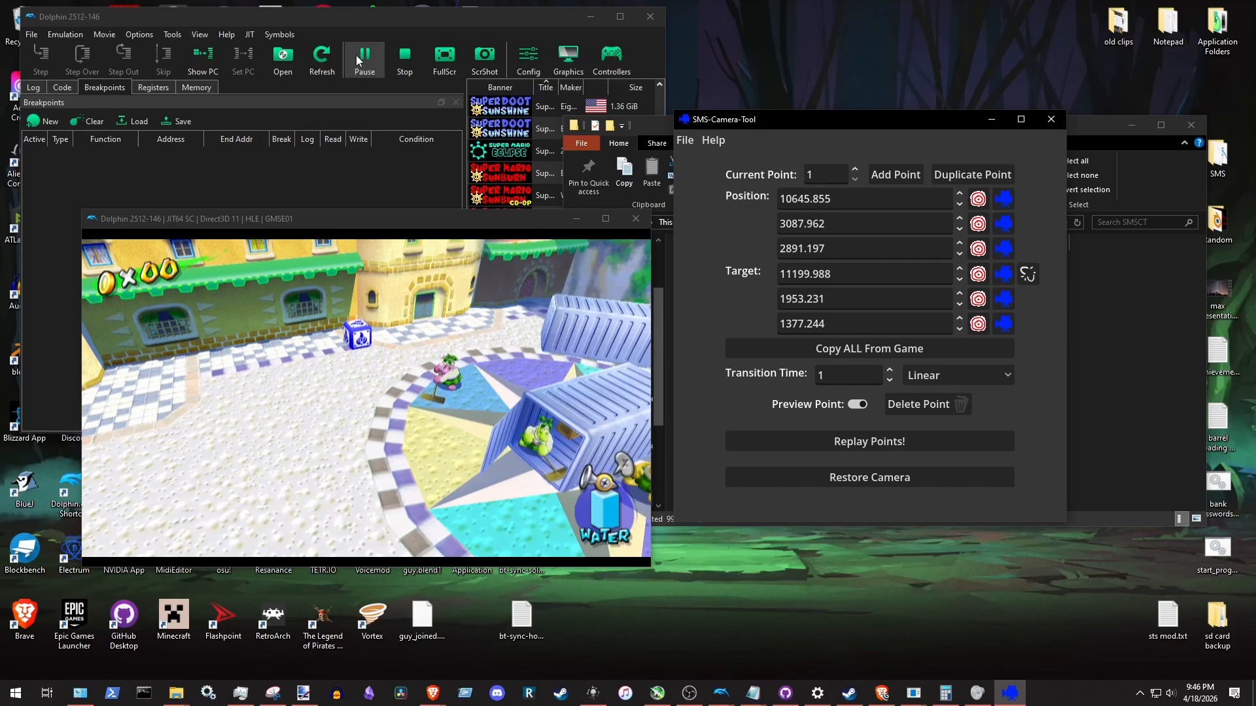
Switch to Dolphin and clear its JIT cache repeatedly, returning to the game window each time
click(250, 35)
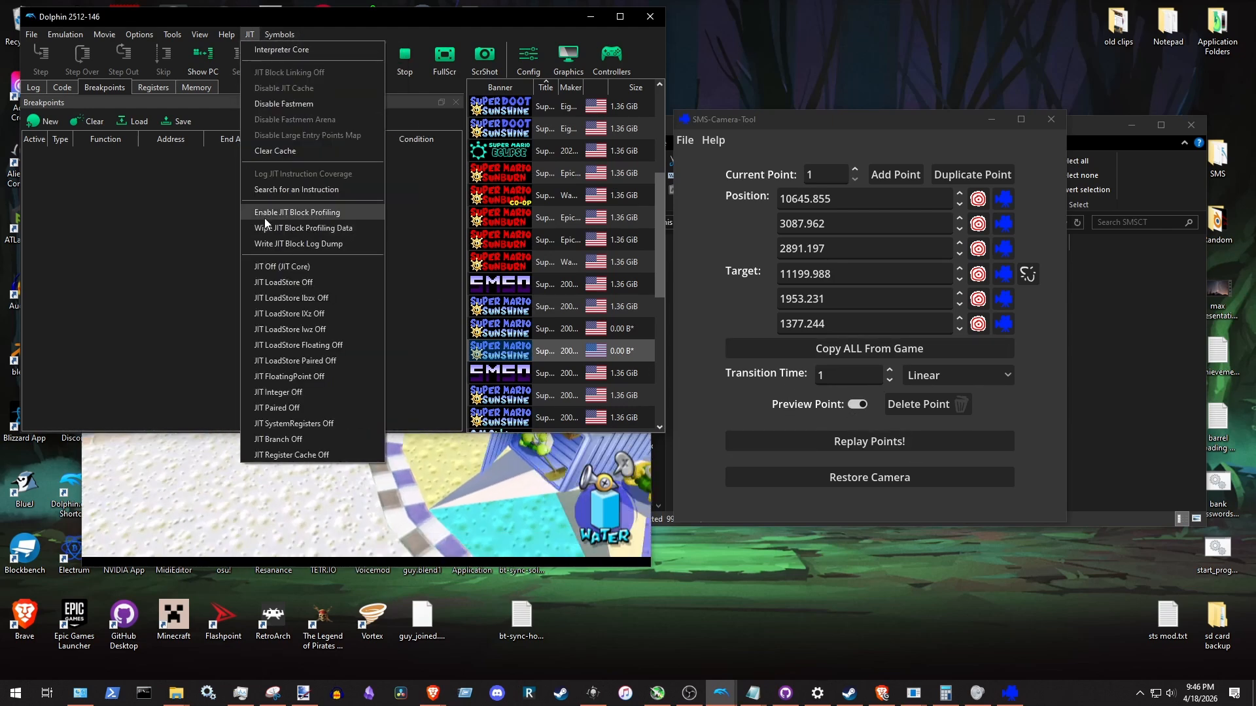
click(276, 151)
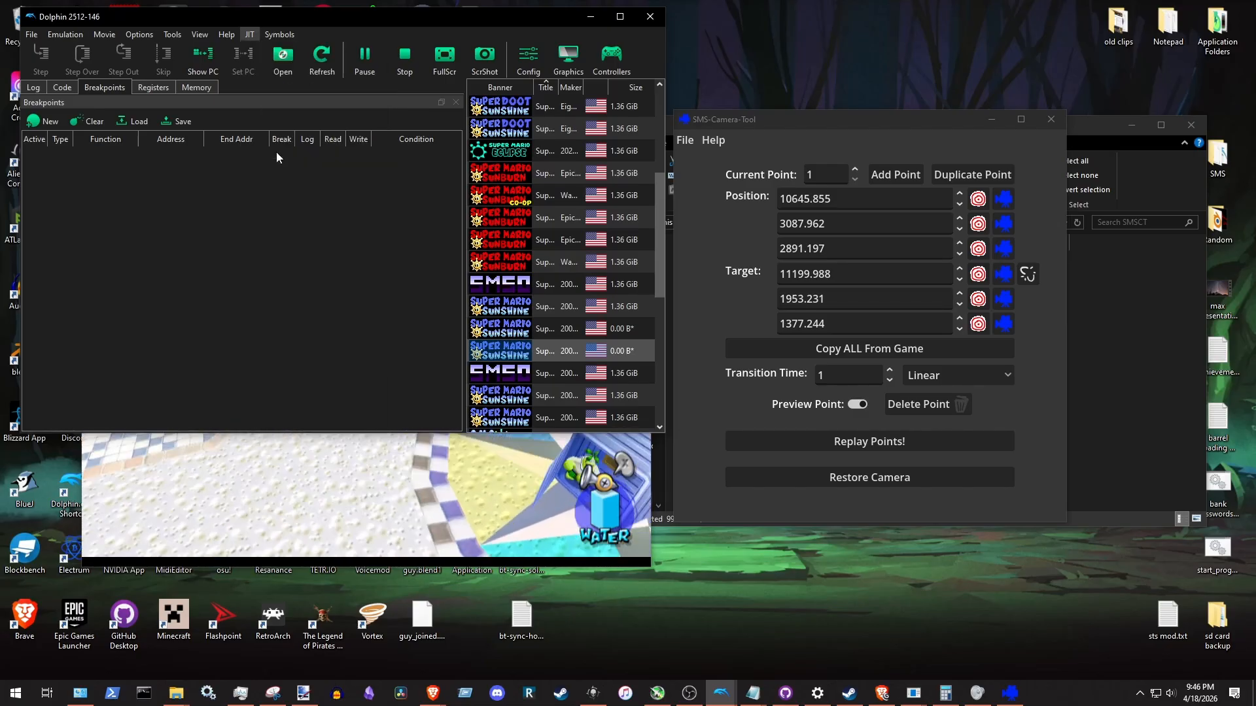
click(293, 472)
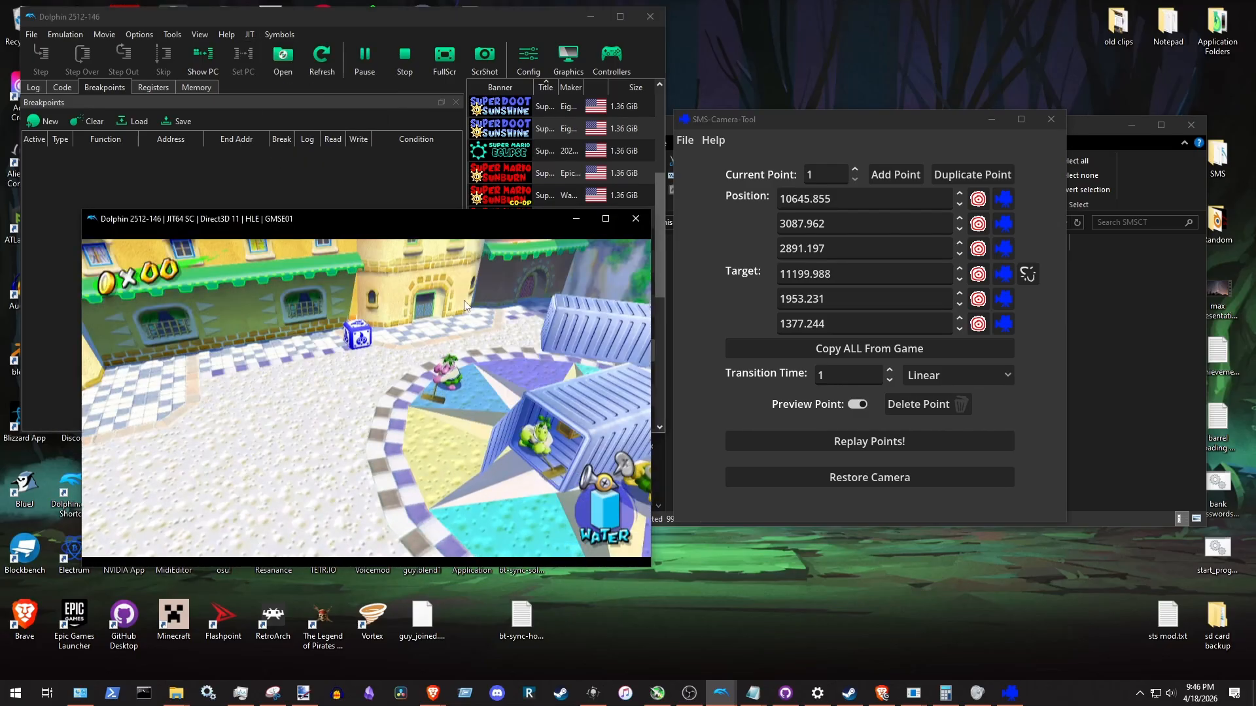
click(249, 34)
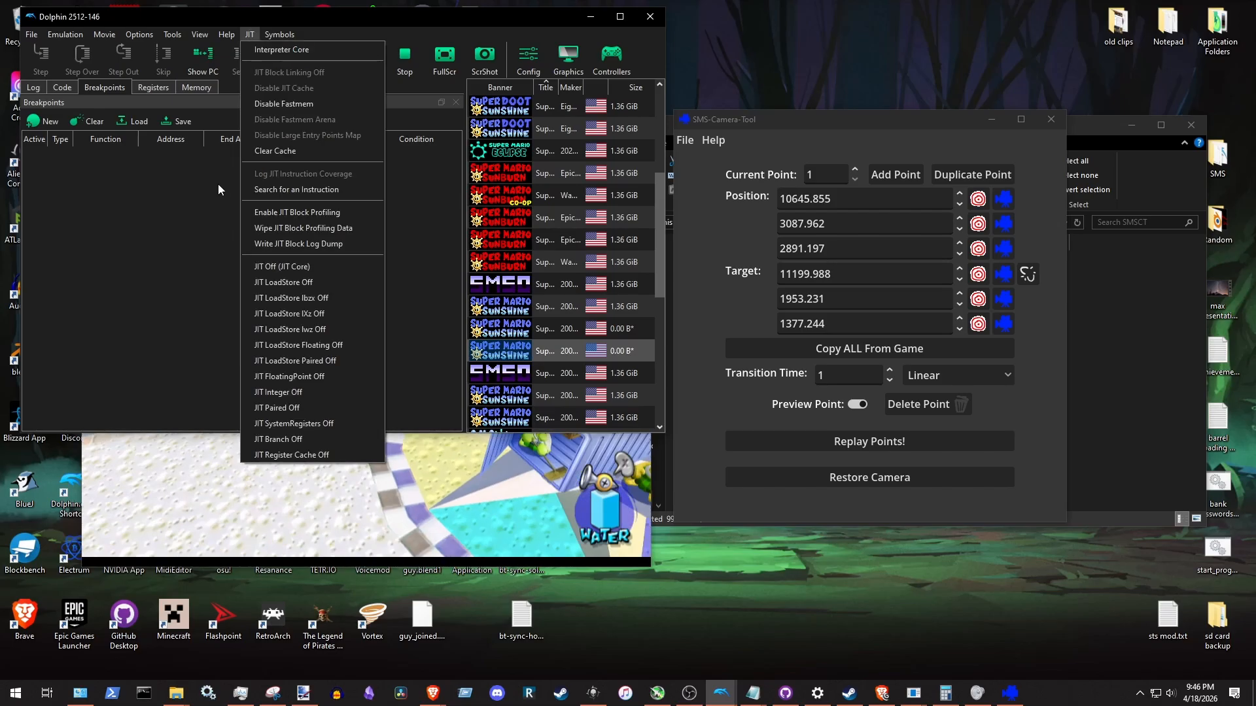
click(280, 152)
click(220, 490)
click(676, 225)
click(387, 370)
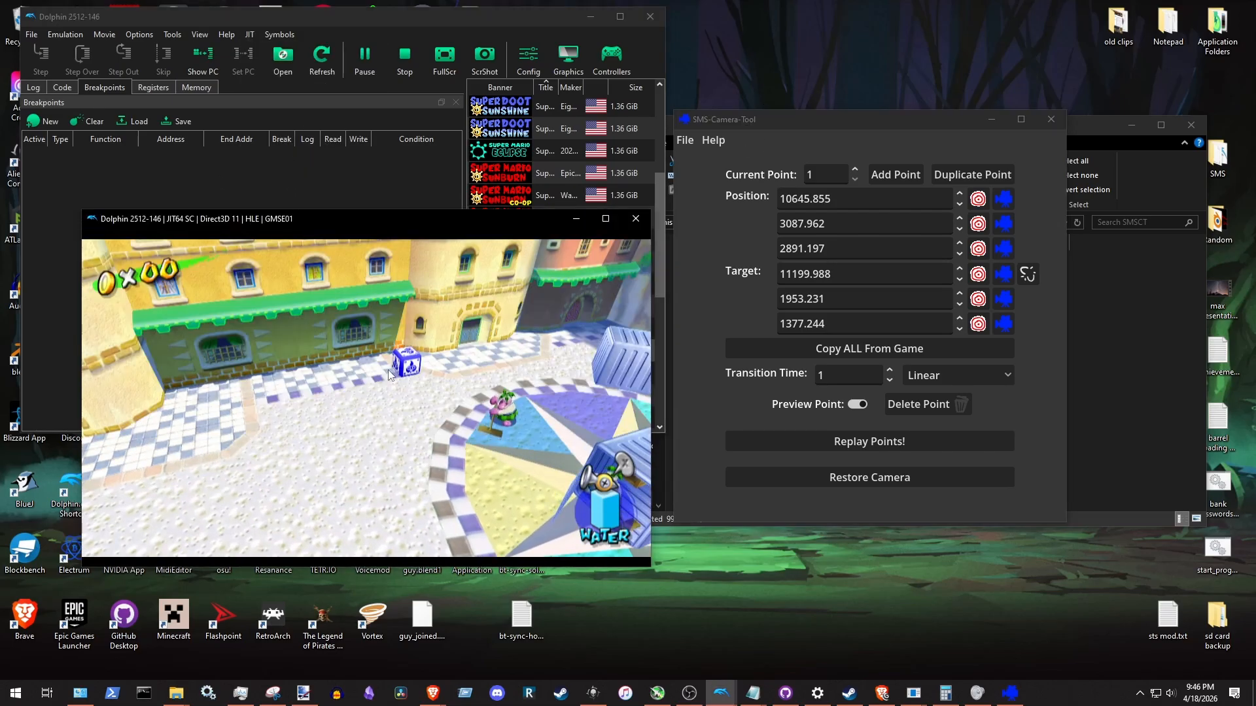
click(250, 33)
click(293, 225)
click(386, 533)
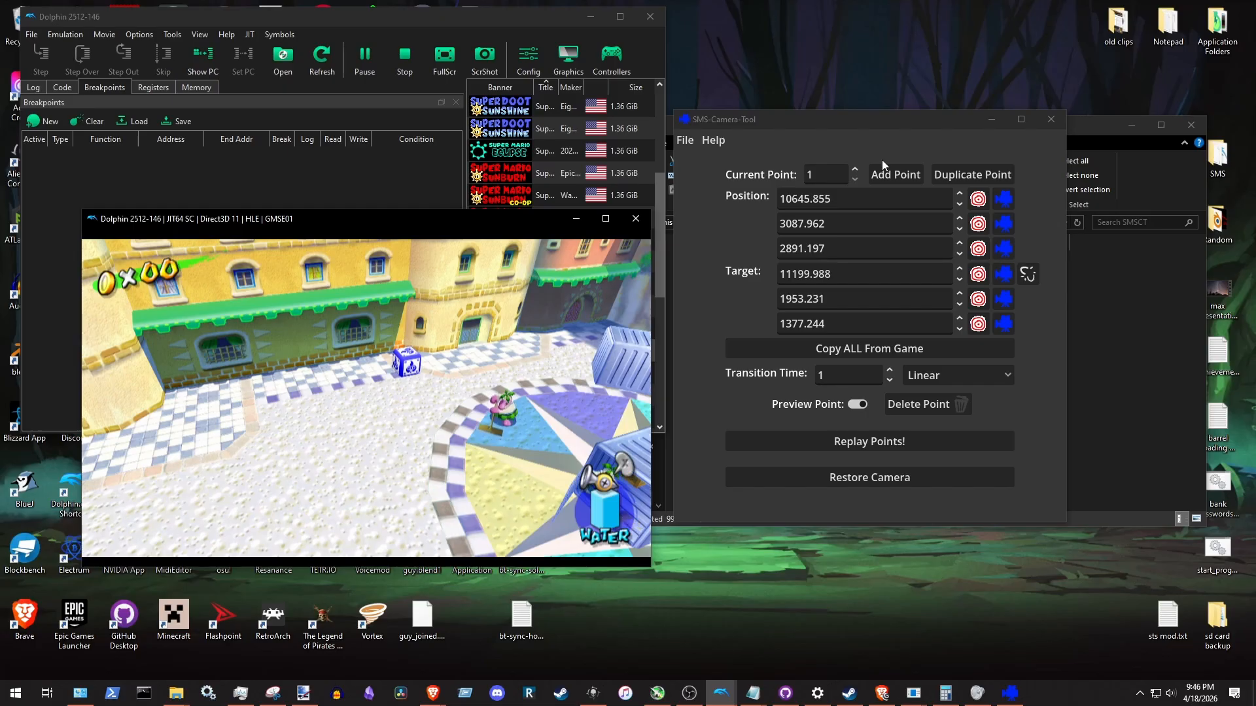
Move the SMS-Camera-Tool window slightly aside and alternate between camera points 1 and 2 to preview both views in the game
drag(821, 120, 845, 127)
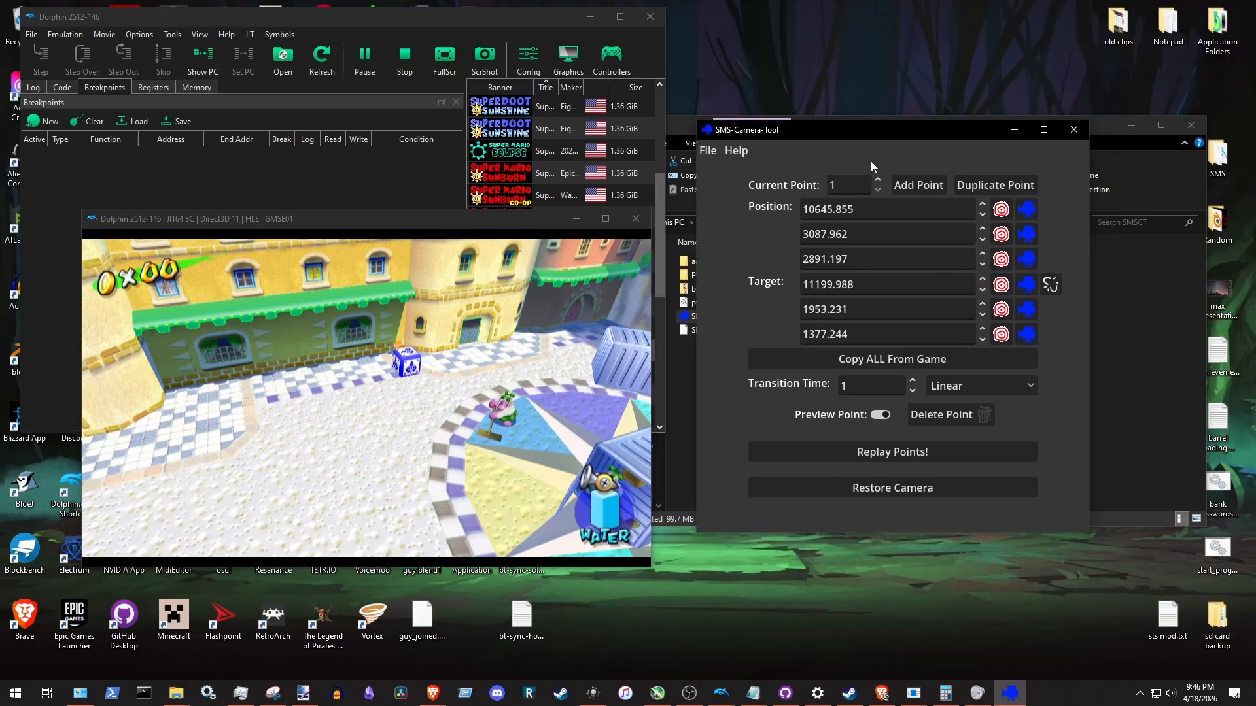
click(878, 182)
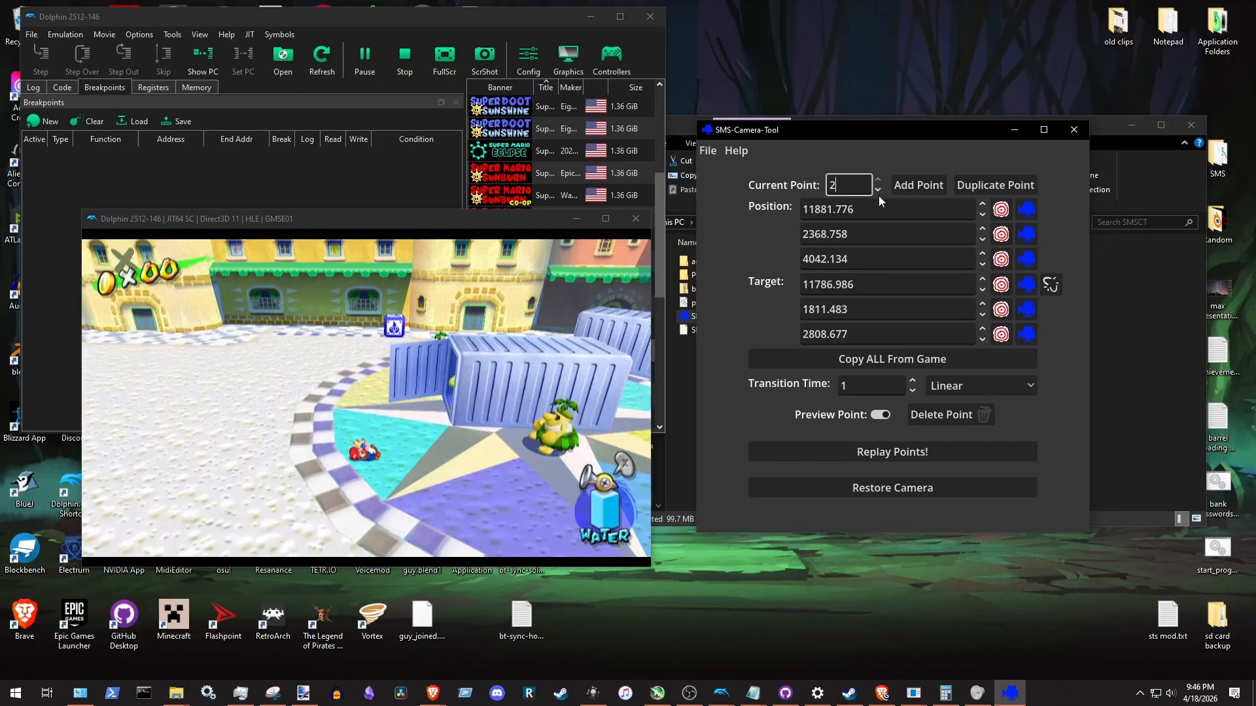
click(879, 191)
click(879, 184)
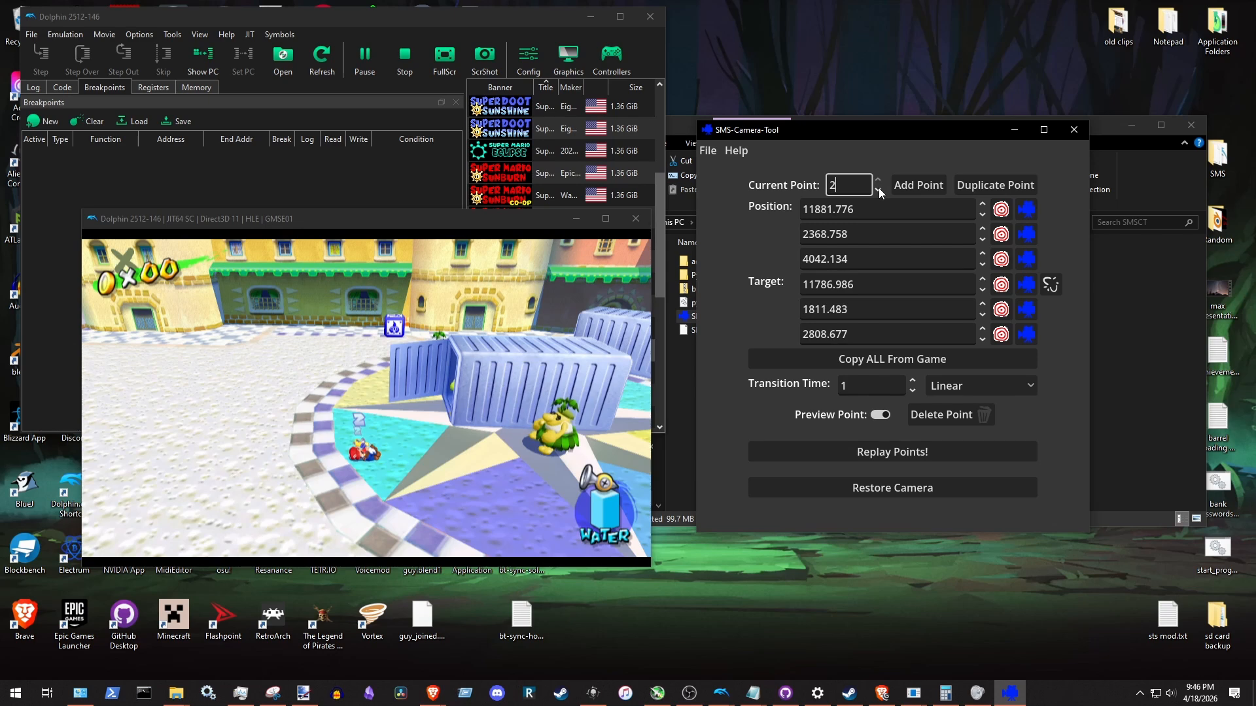
click(879, 191)
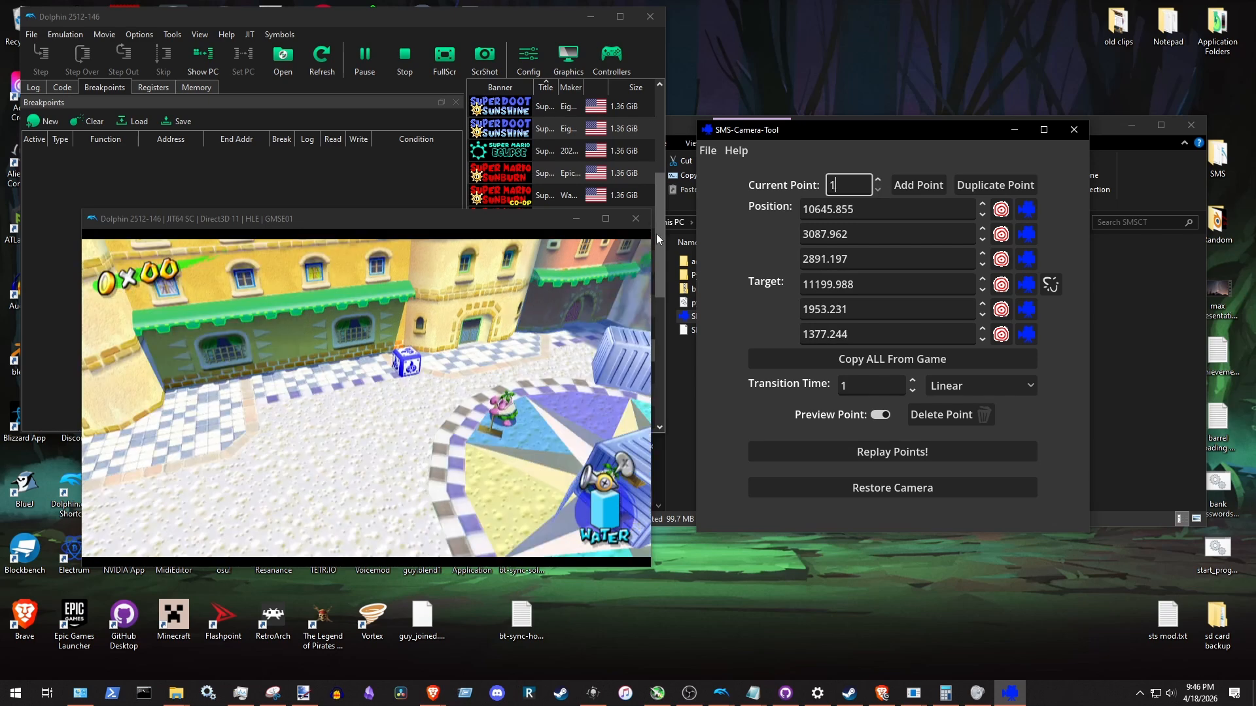
click(878, 182)
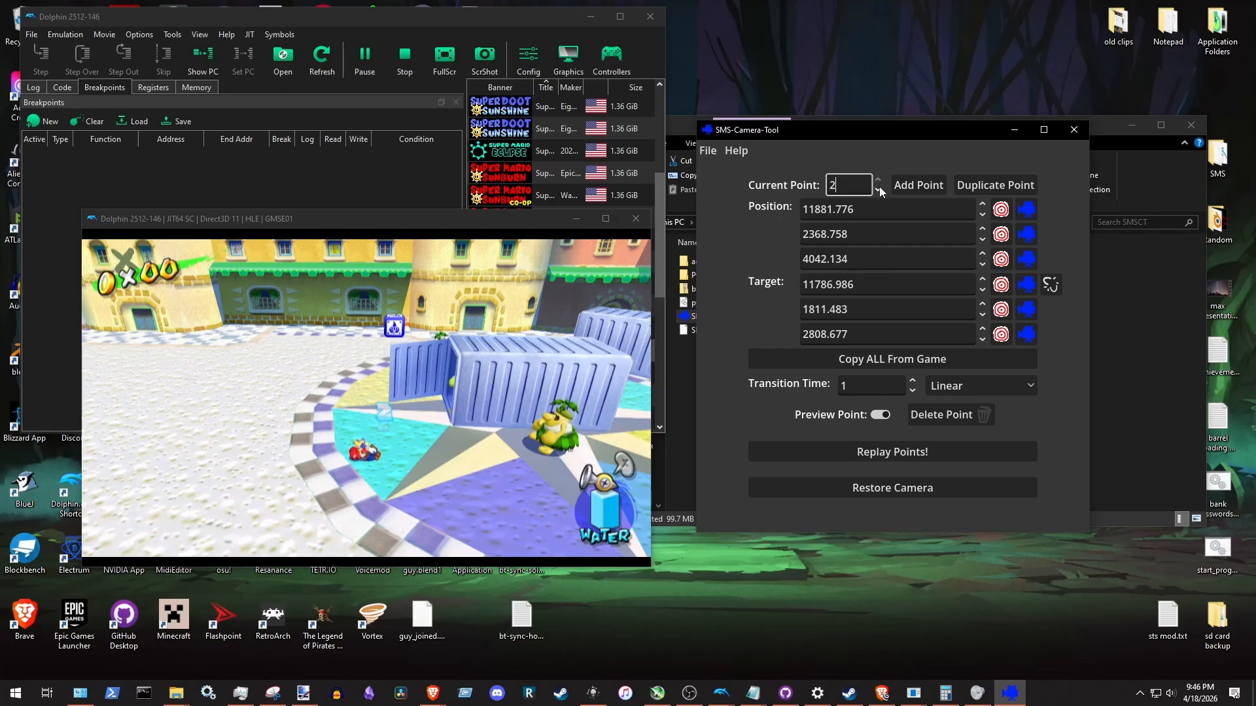
Set the second Position coordinate of camera point 2 to 3000 and its second Target coordinate to 2000
click(873, 242)
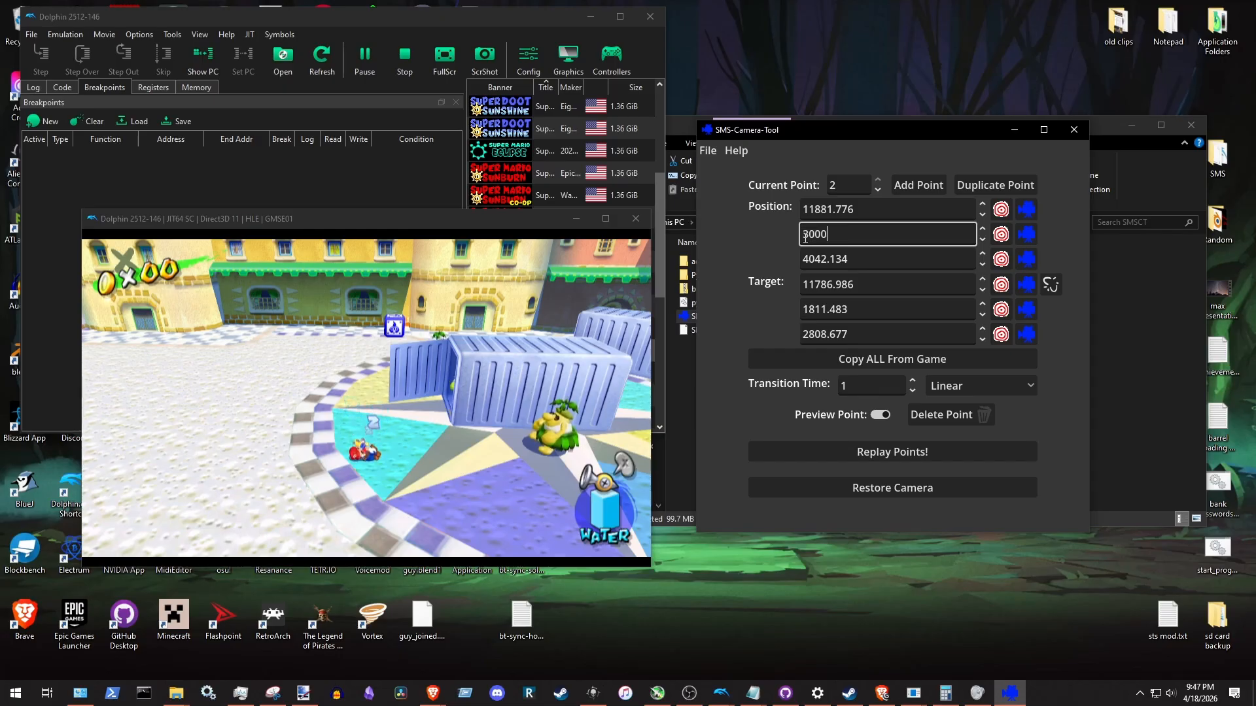
text(3000)
key(Return)
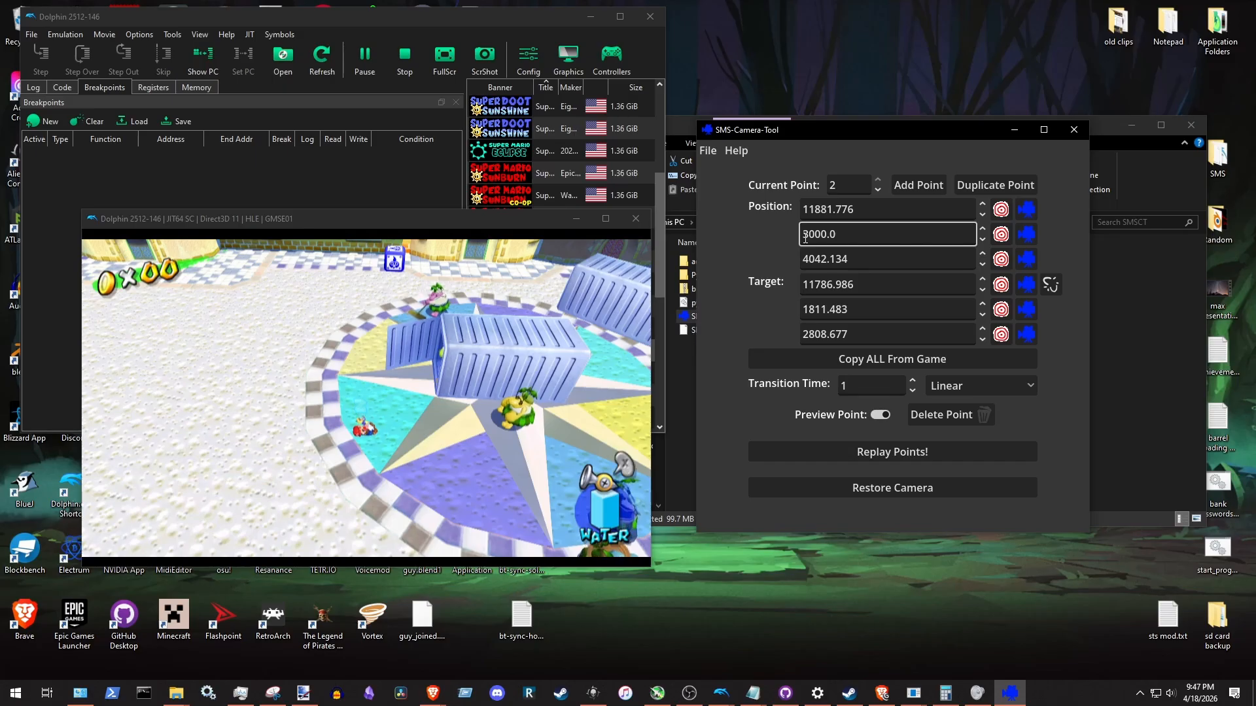
double_click(857, 310)
text(2000)
key(Return)
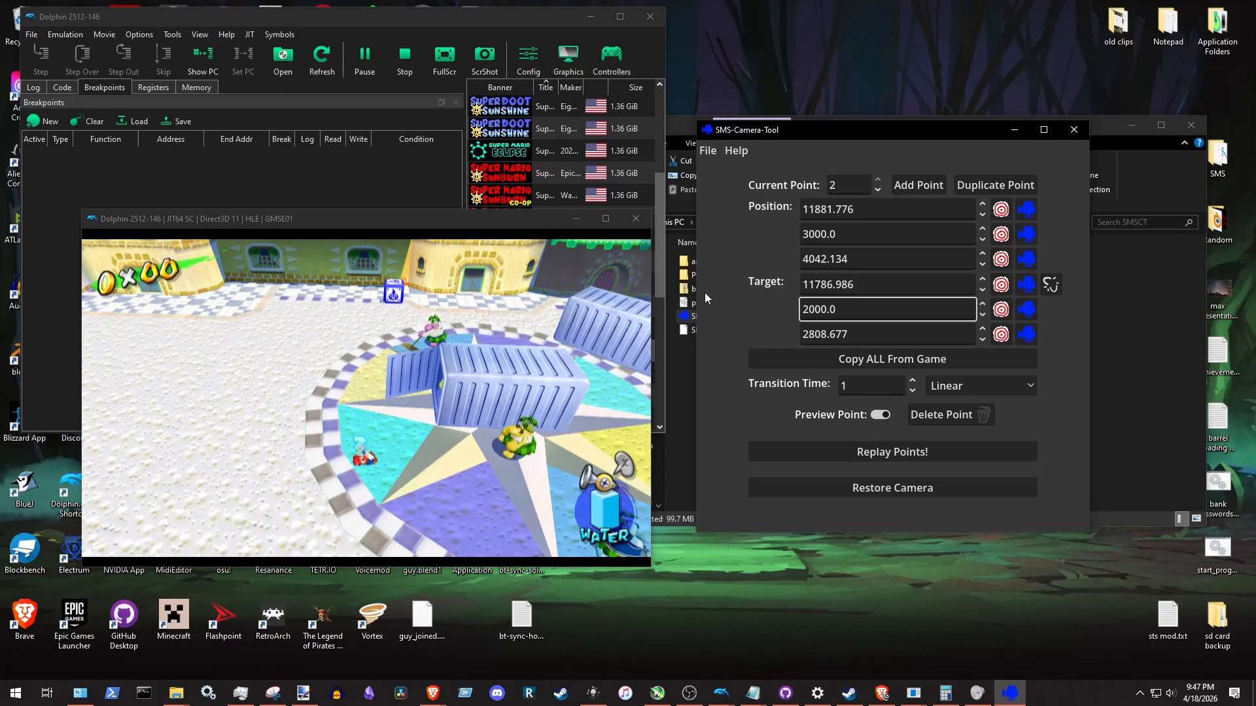
Set the first Target coordinate of camera point 2 to 20000
drag(851, 284, 796, 283)
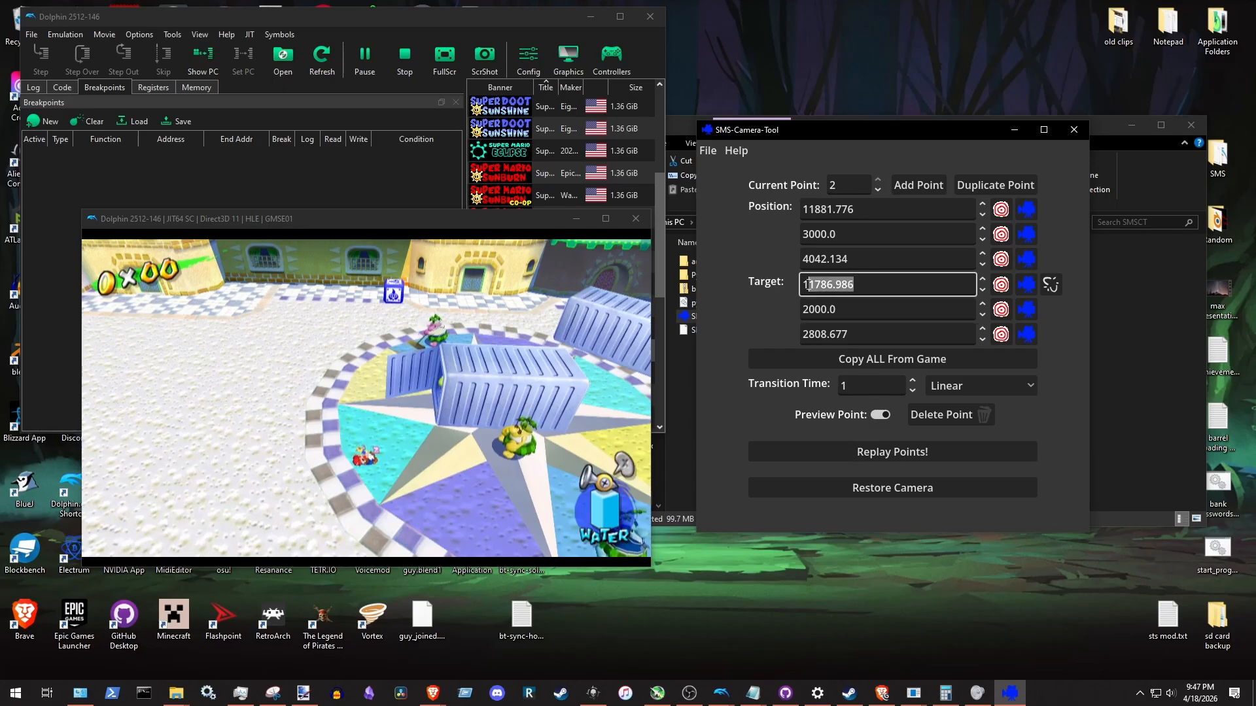
text(20000)
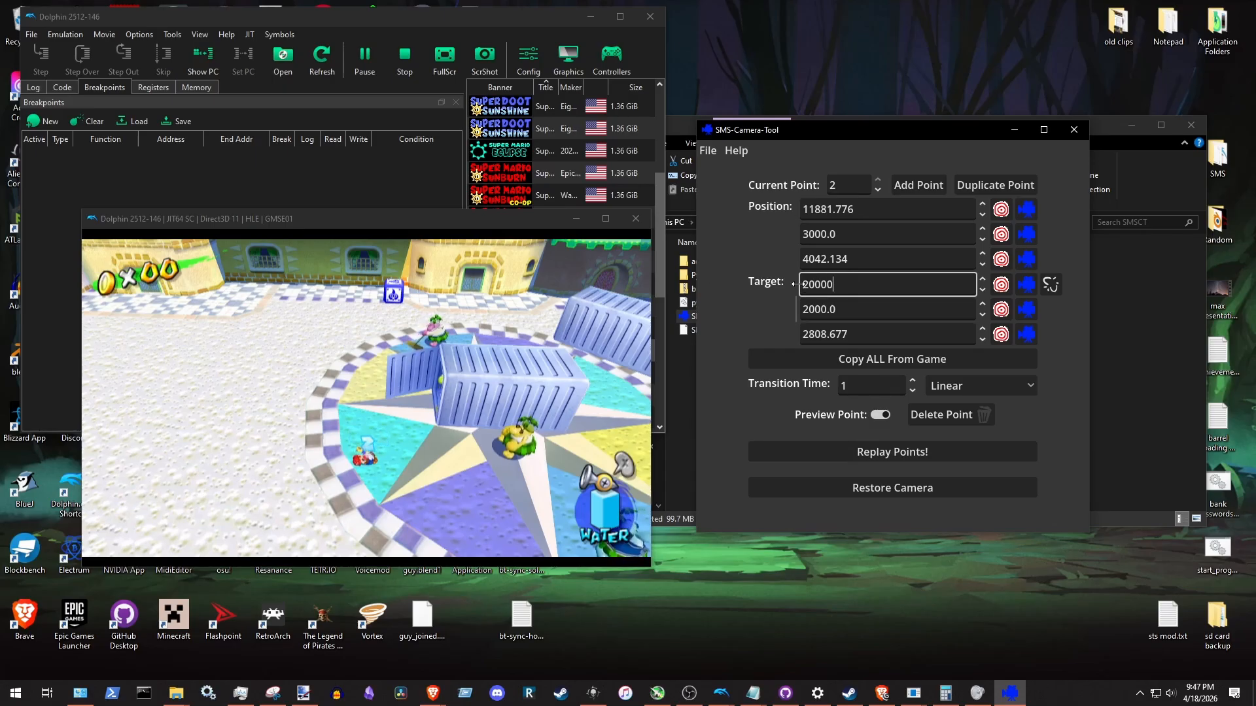
key(Return)
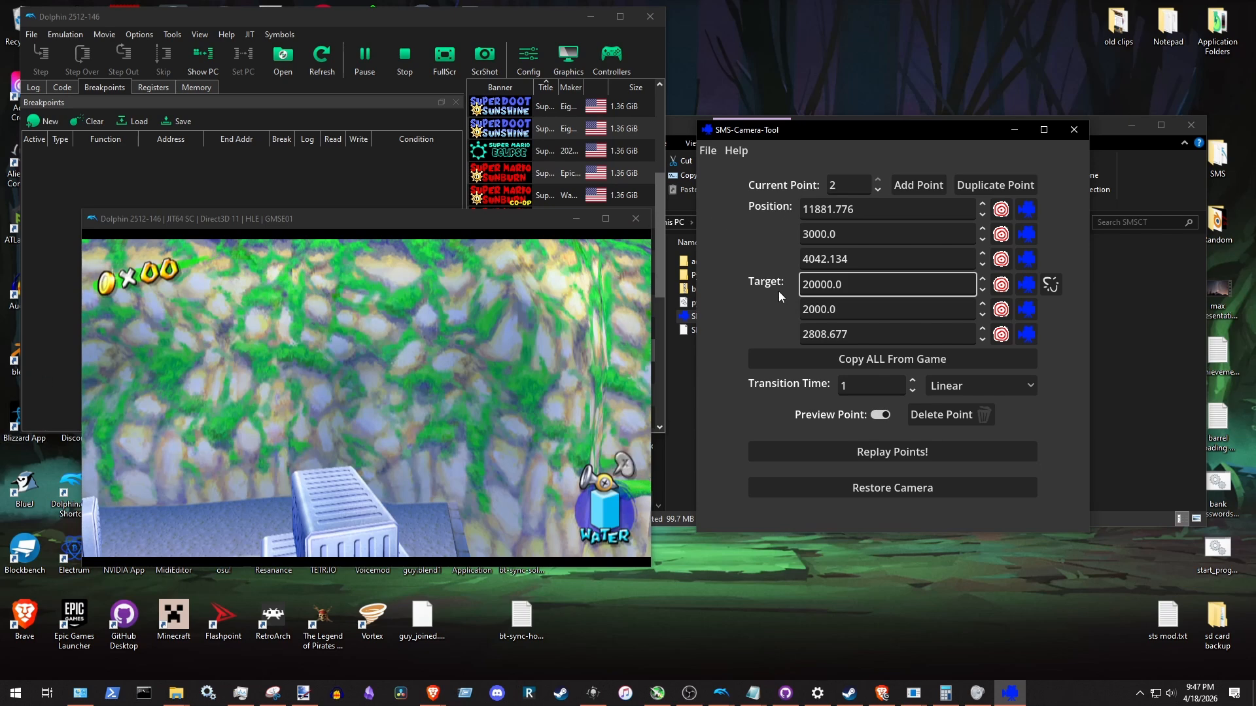
Step through the Position and Target coordinate fields of camera point 2
click(864, 361)
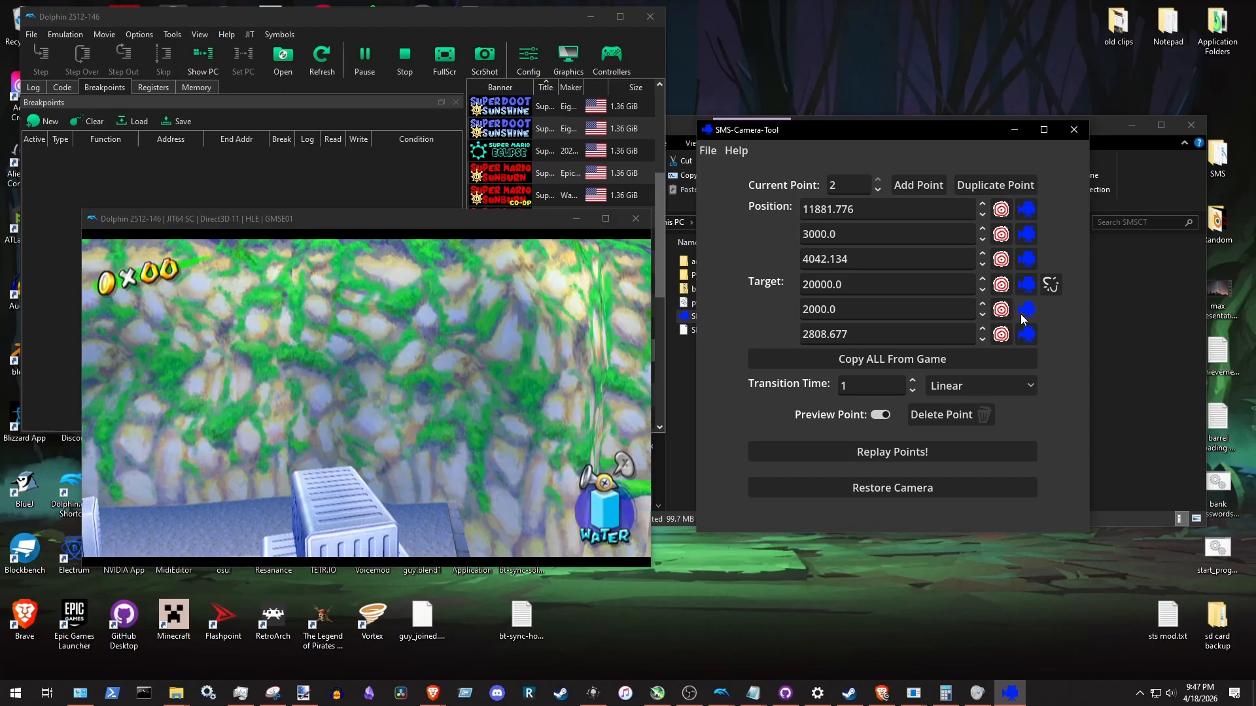
double_click(887, 209)
key(Tab)
key(Tab)
key(Tab)
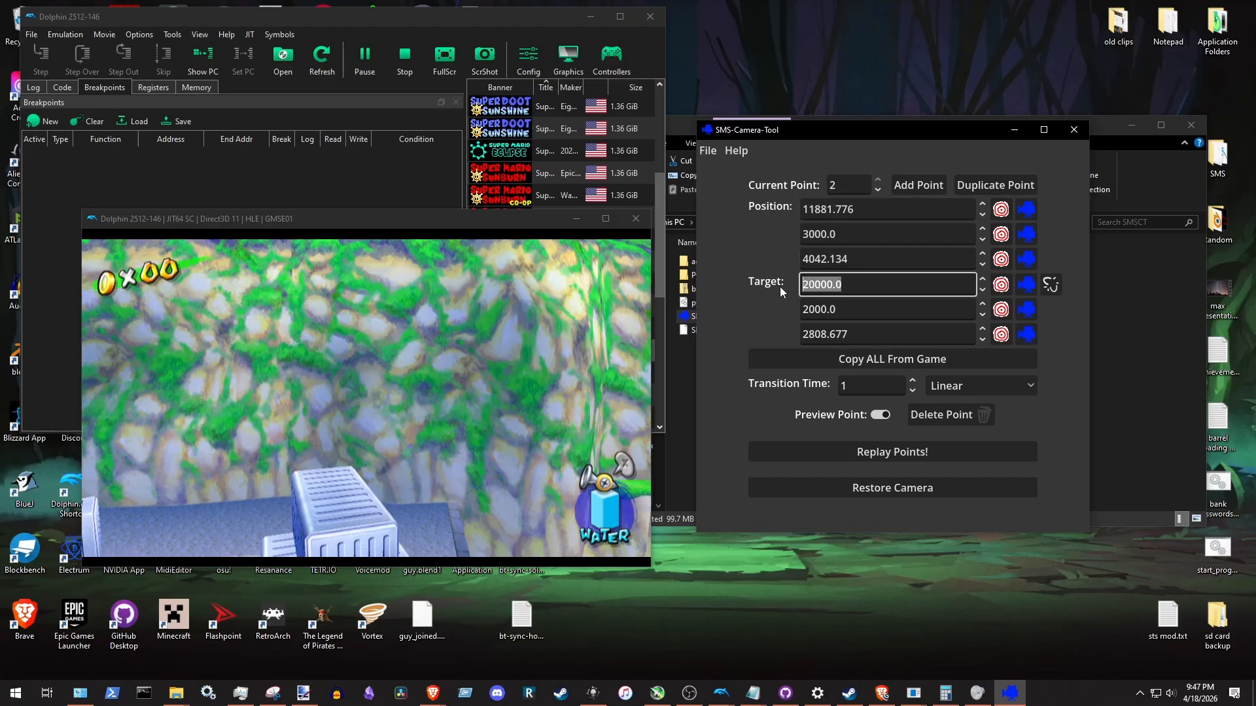
key(Tab)
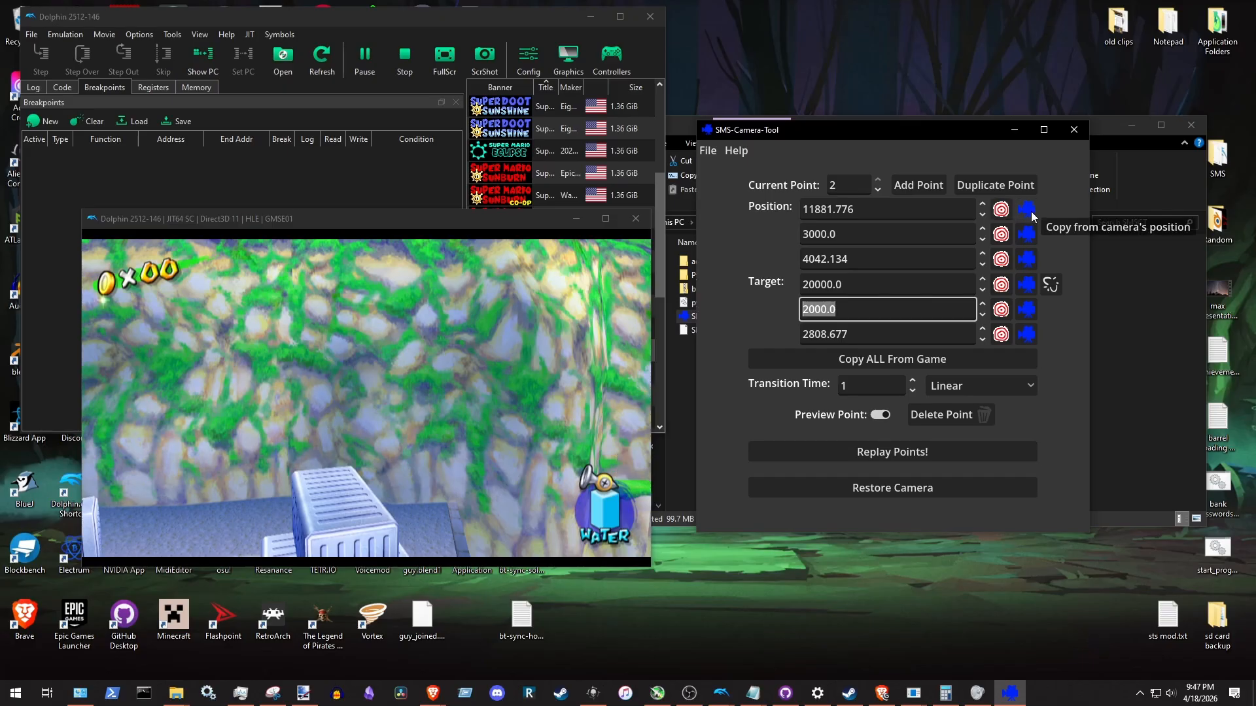
click(903, 209)
click(839, 282)
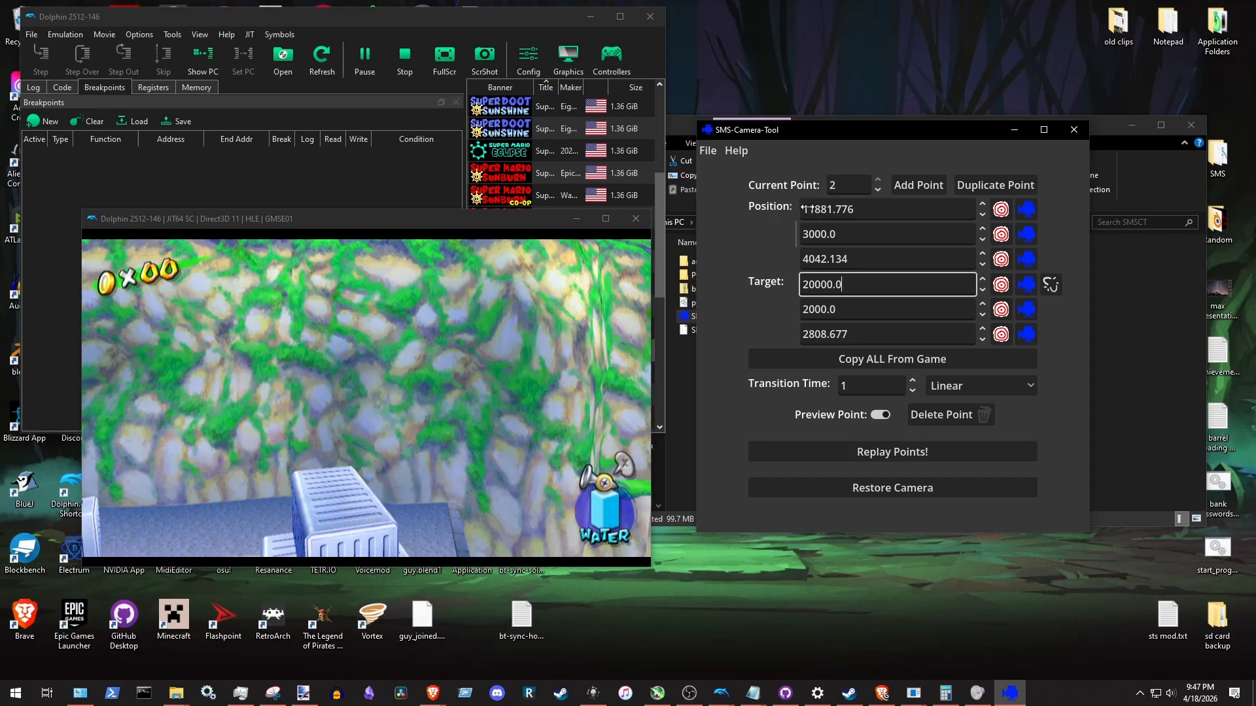
Copy all three Target coordinates of camera point 2 into its Position coordinates
click(1001, 210)
click(1001, 235)
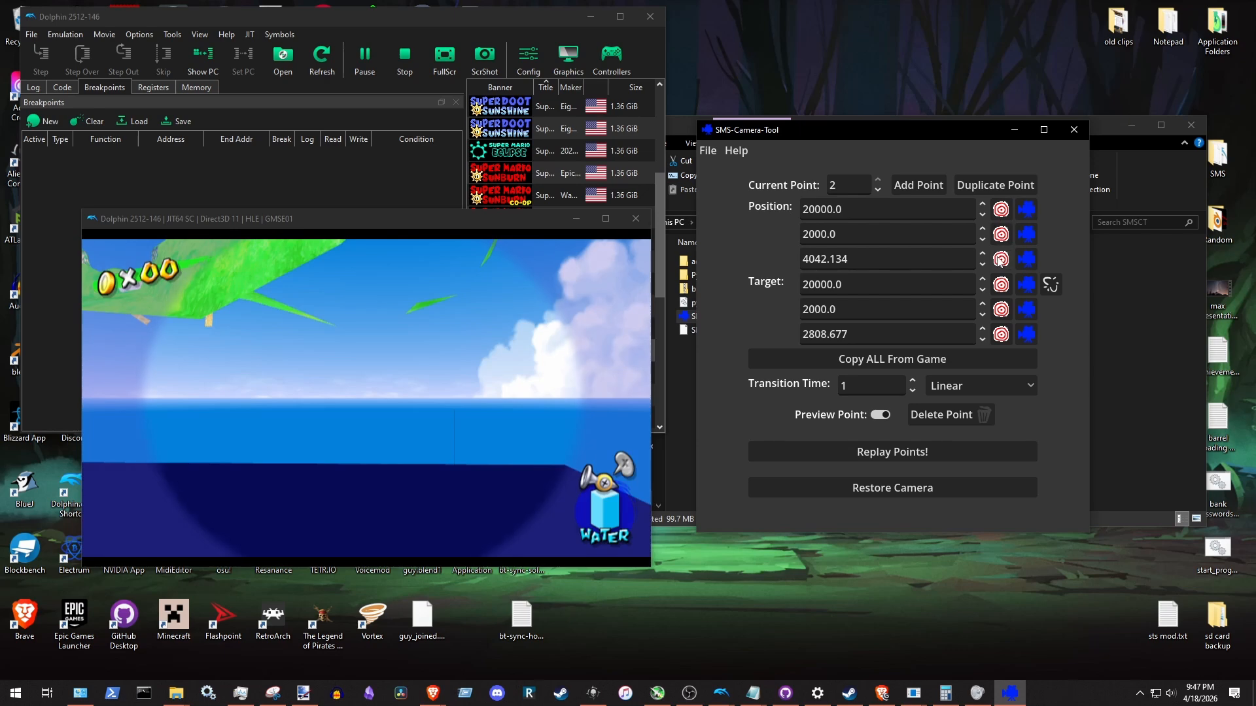
click(1000, 259)
drag(863, 259, 800, 259)
click(822, 285)
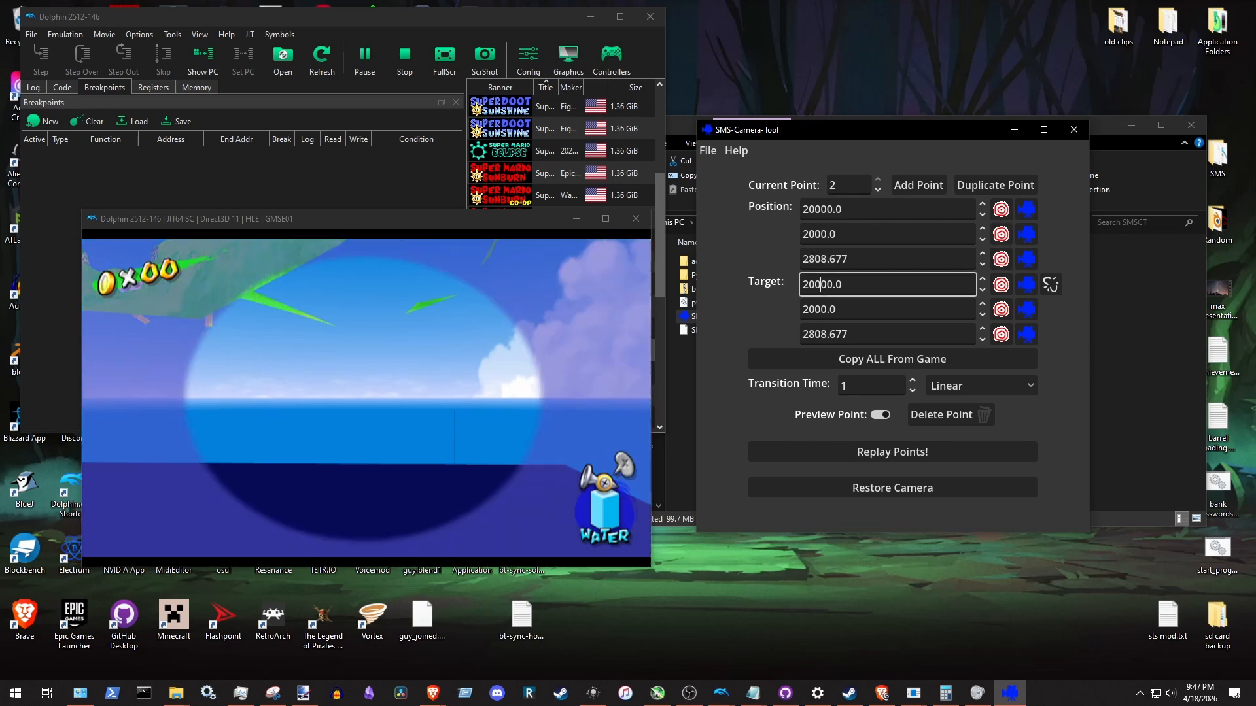
Switch to camera point 1 and copy its three Position coordinates into its Target coordinates
click(877, 189)
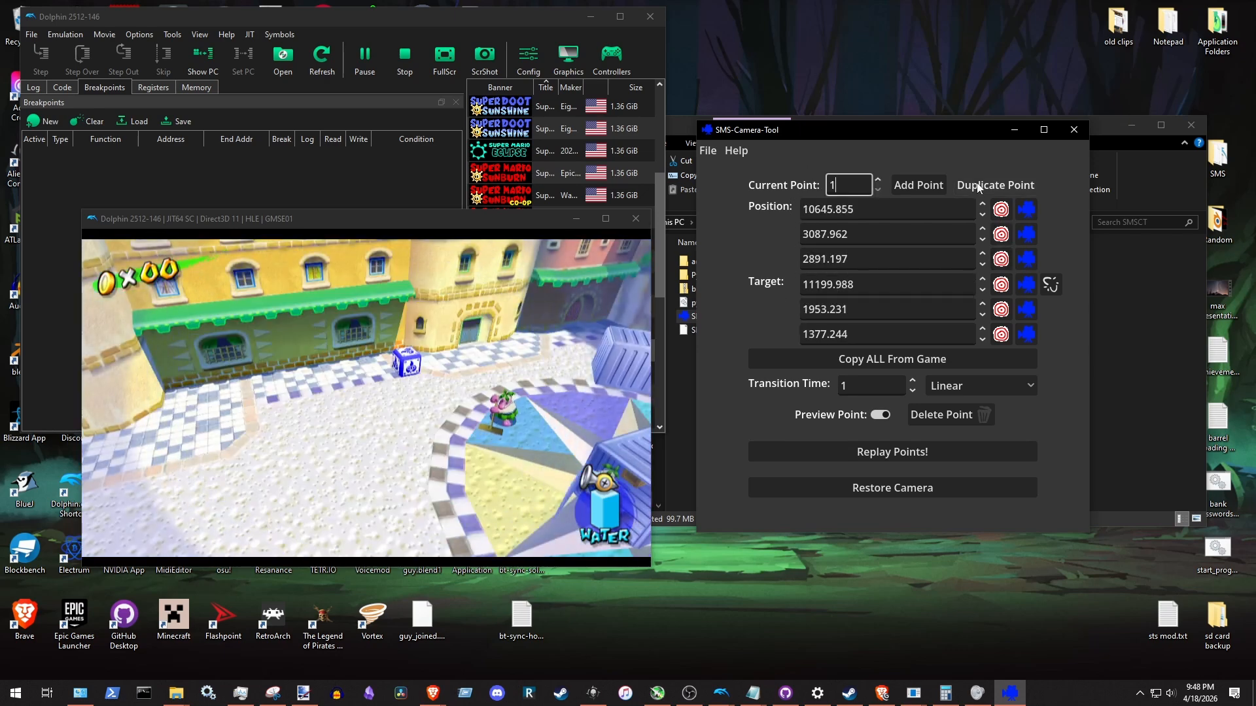
click(1026, 288)
click(1026, 309)
click(1027, 334)
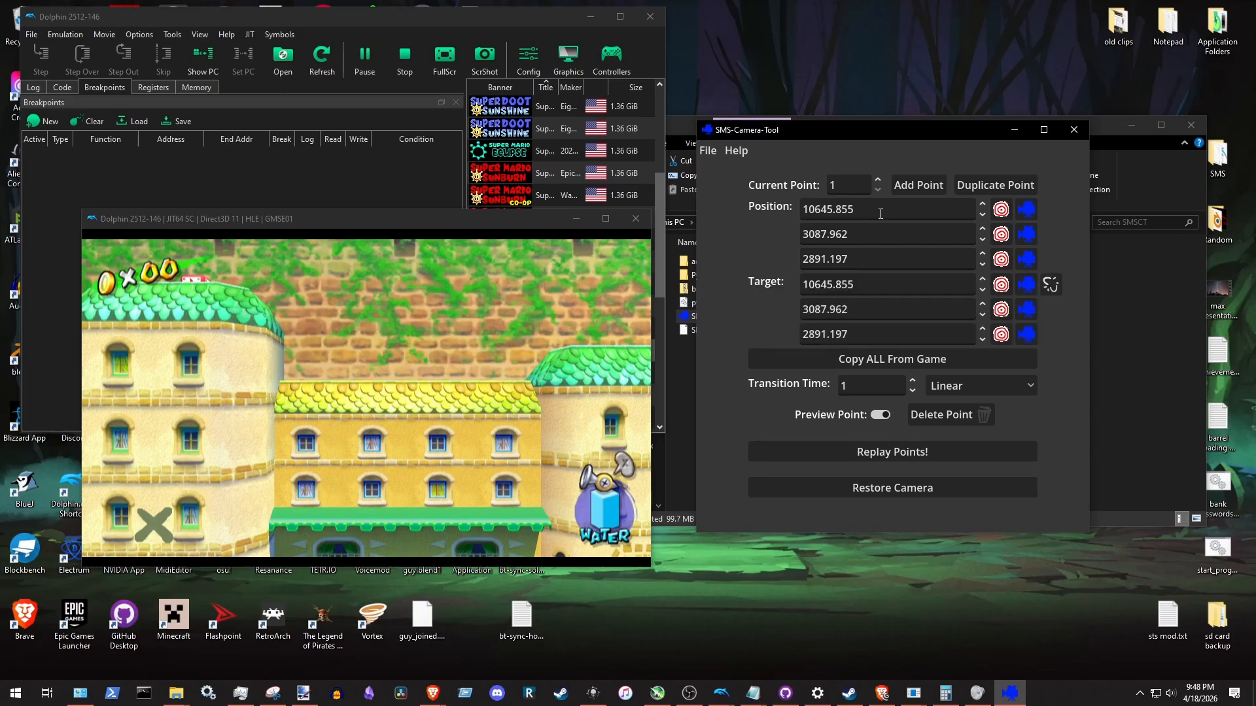
click(853, 286)
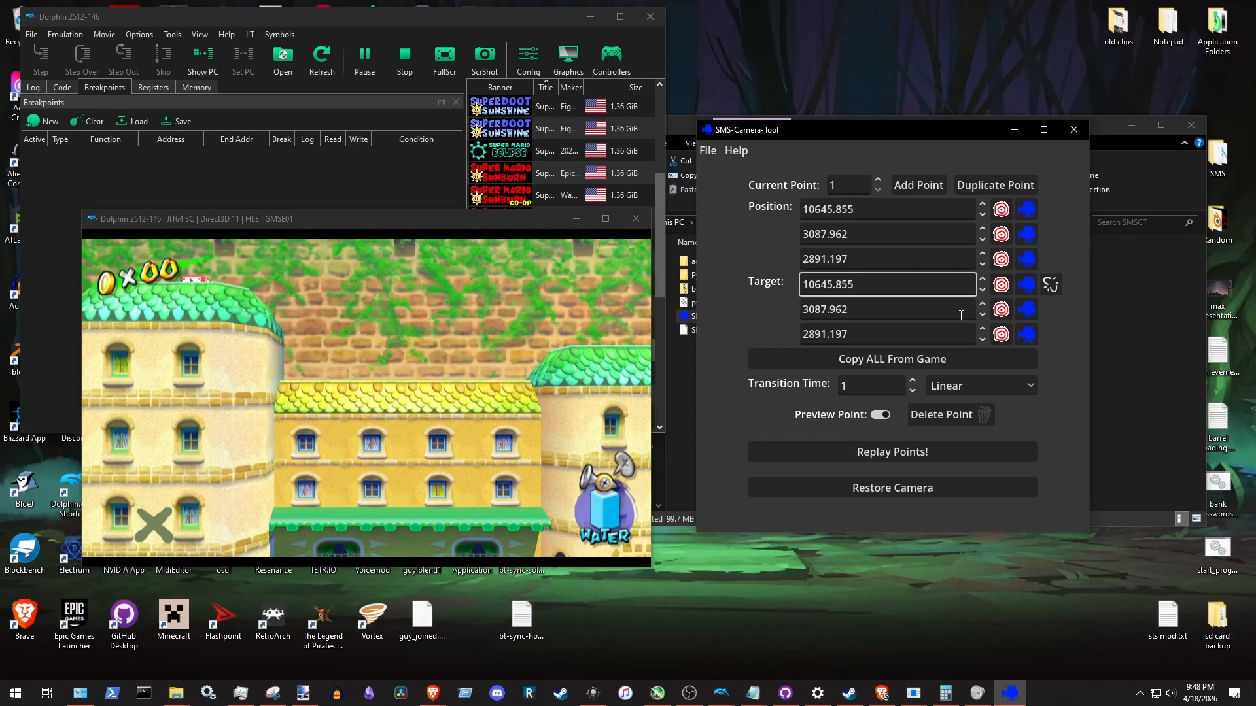
click(720, 152)
click(720, 186)
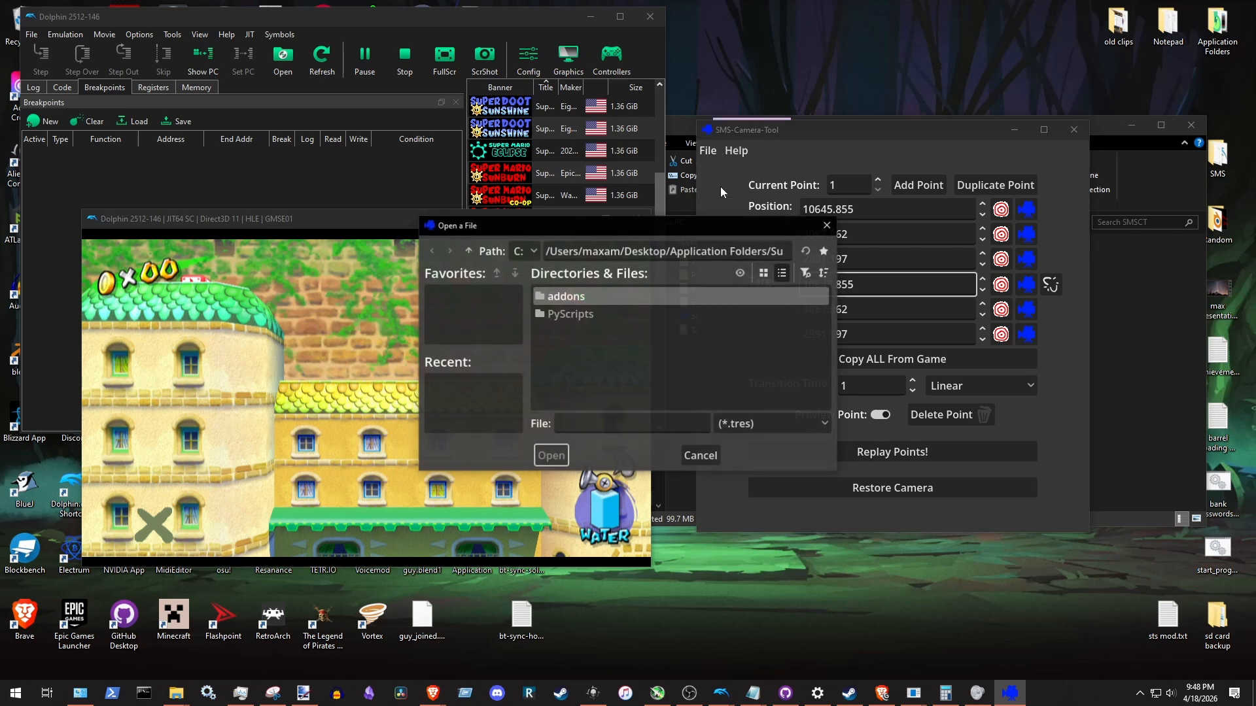
click(827, 225)
Open save.tres from the SMS-Camera-Tool folder in Godot's app_userdata, using the folder path from the clipboard history
click(708, 151)
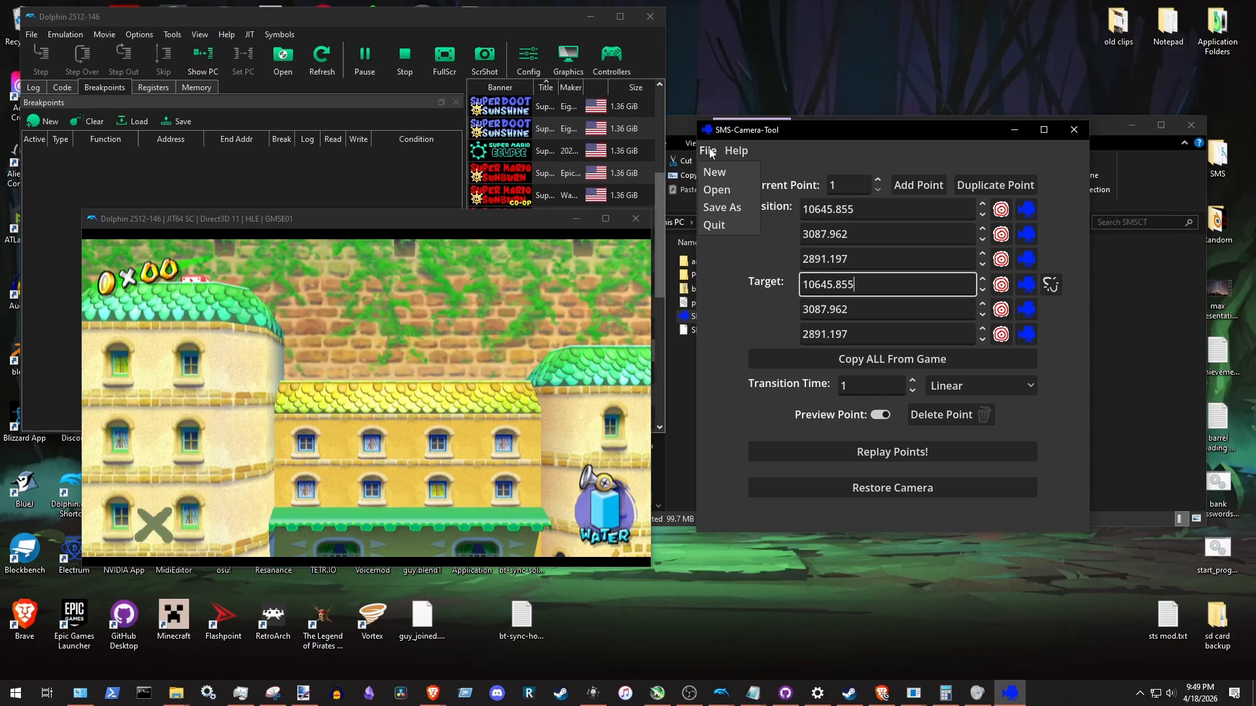
click(732, 191)
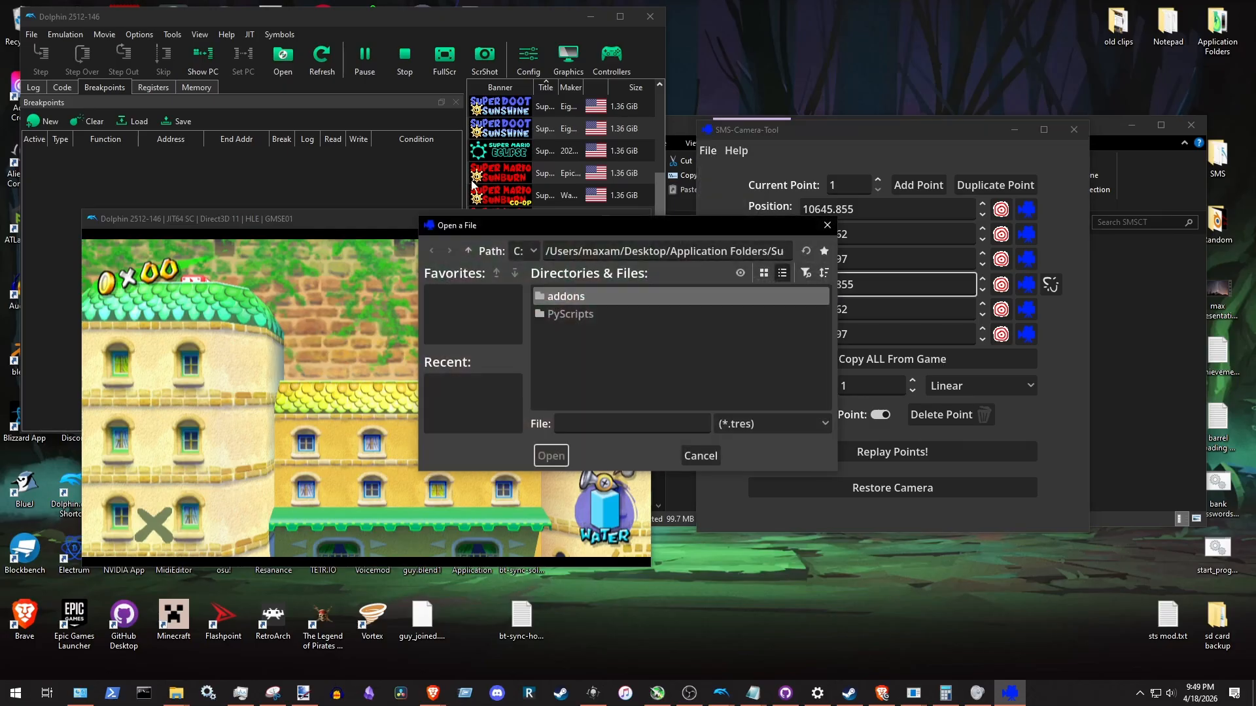
key(ctrl+a)
key(BackSpace)
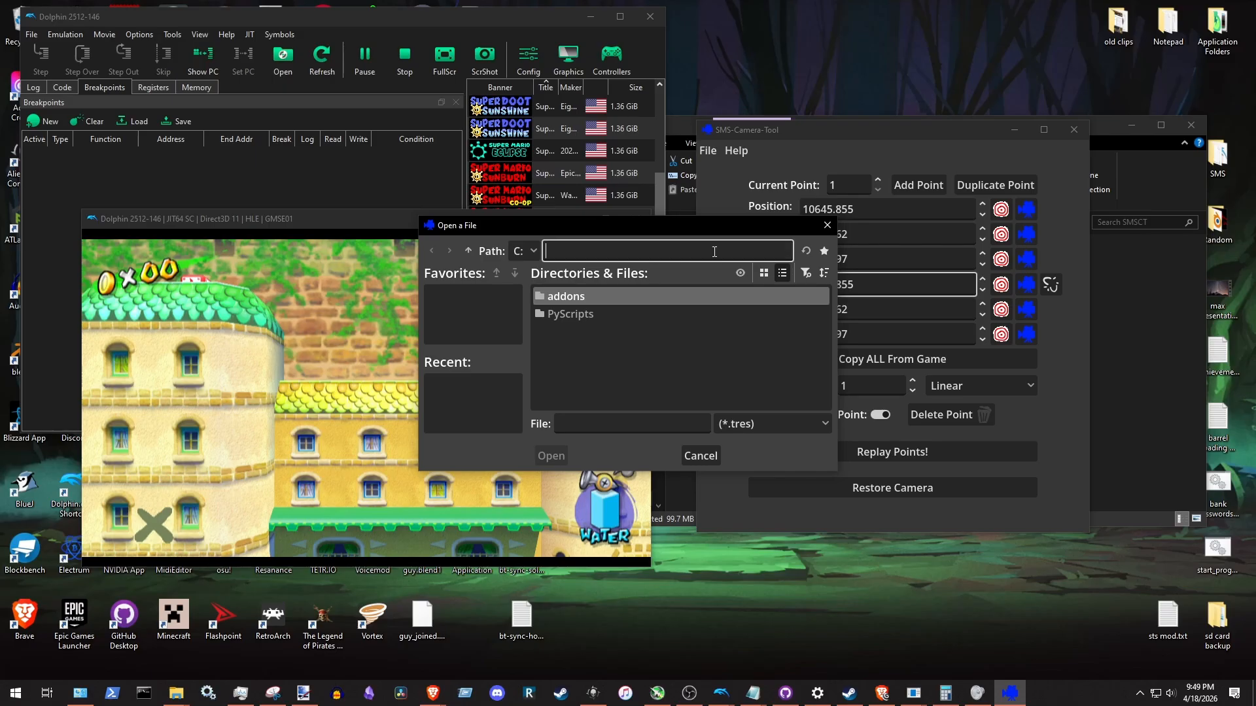
key(super+v)
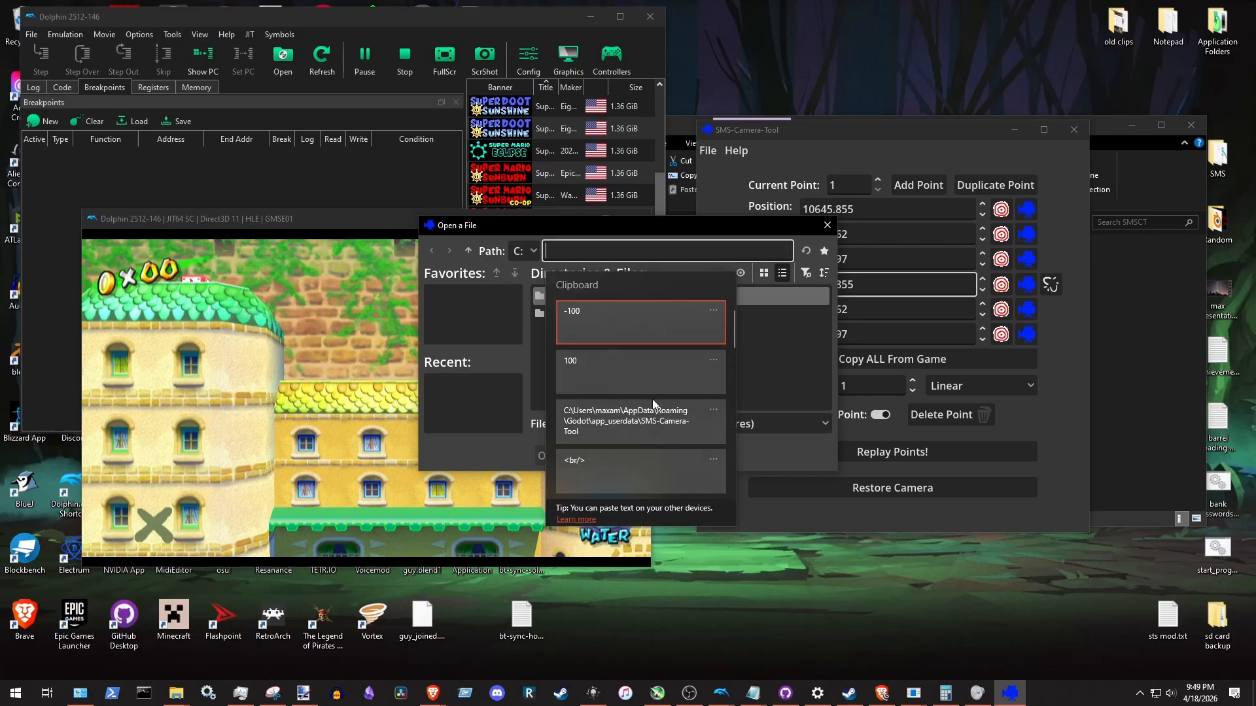
click(654, 419)
key(Return)
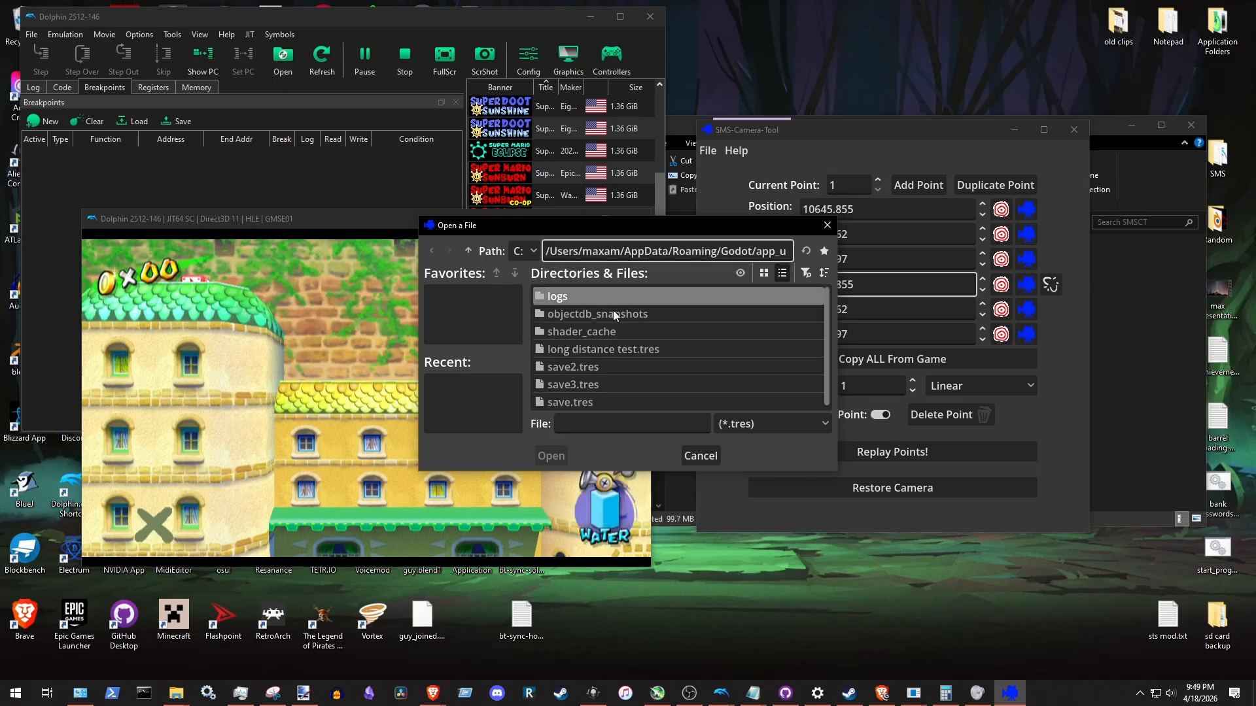
click(579, 403)
click(550, 456)
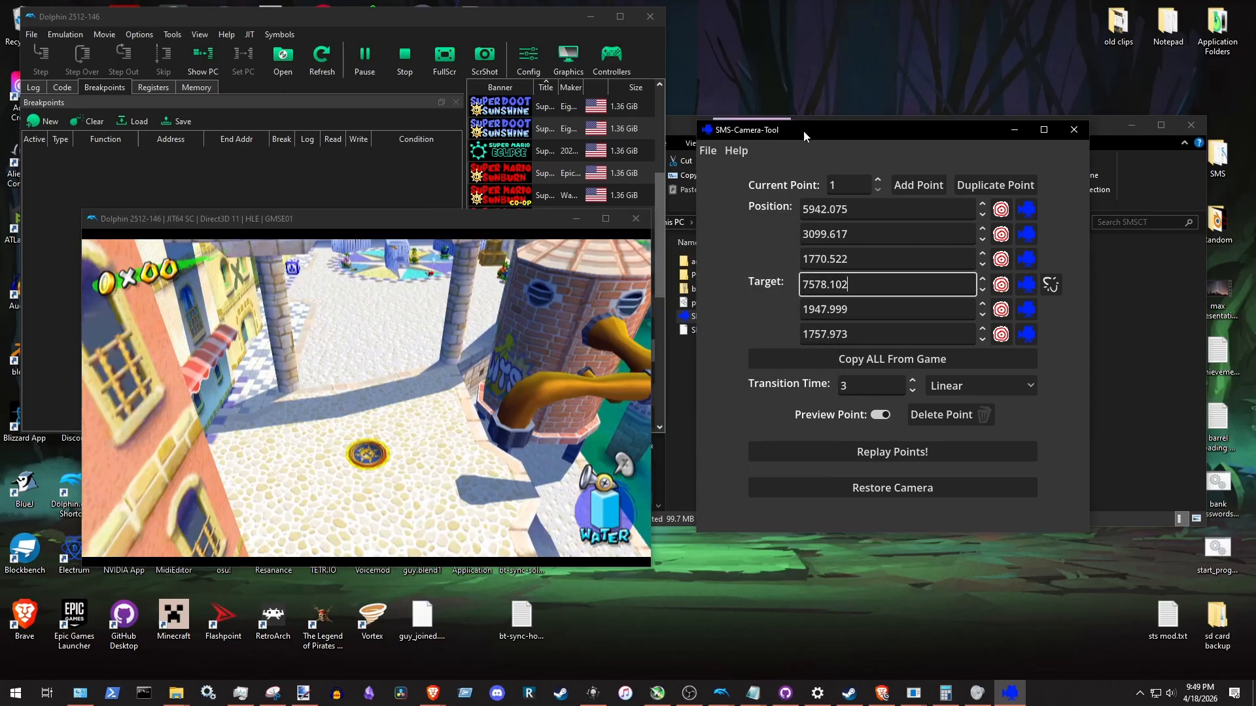
Cycle through the loaded camera points to preview their views in the game, returning to point 1
click(878, 180)
click(878, 180)
click(878, 180)
click(878, 180)
click(878, 180)
click(878, 180)
click(858, 210)
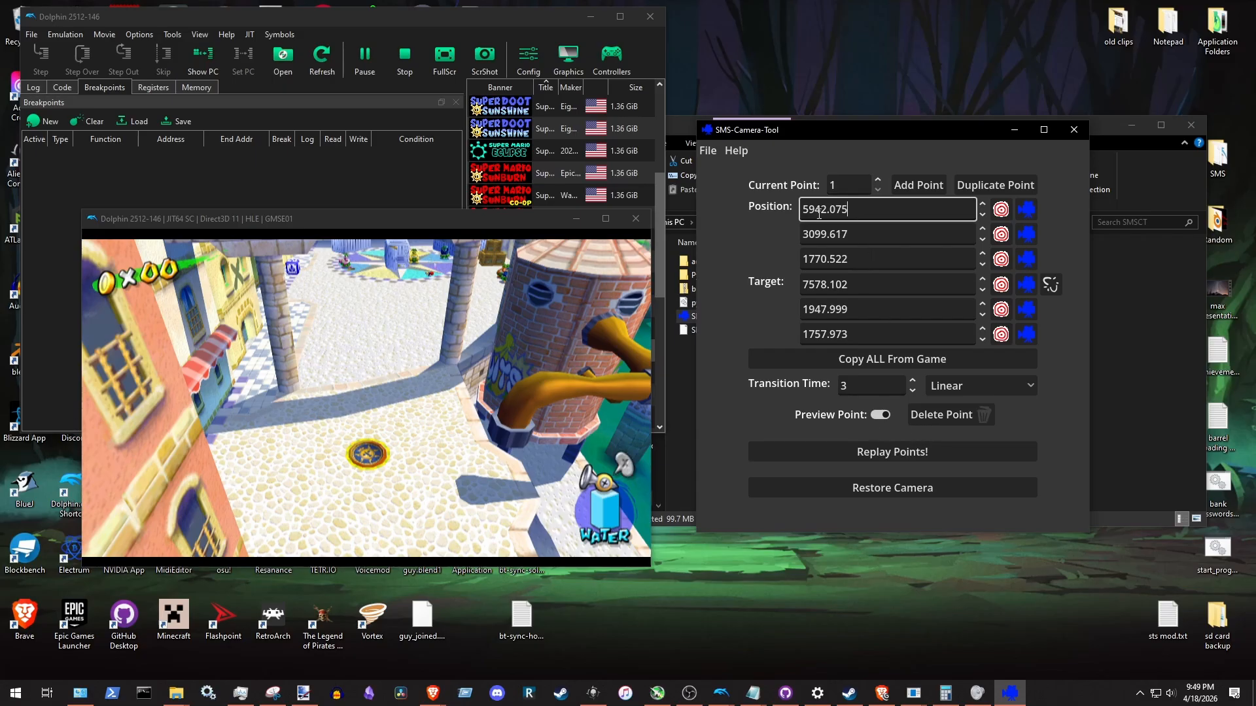
Examine the transition time of camera point 1 and compare the views of points 1, 2 and 3, ending on point 1
drag(861, 390, 823, 391)
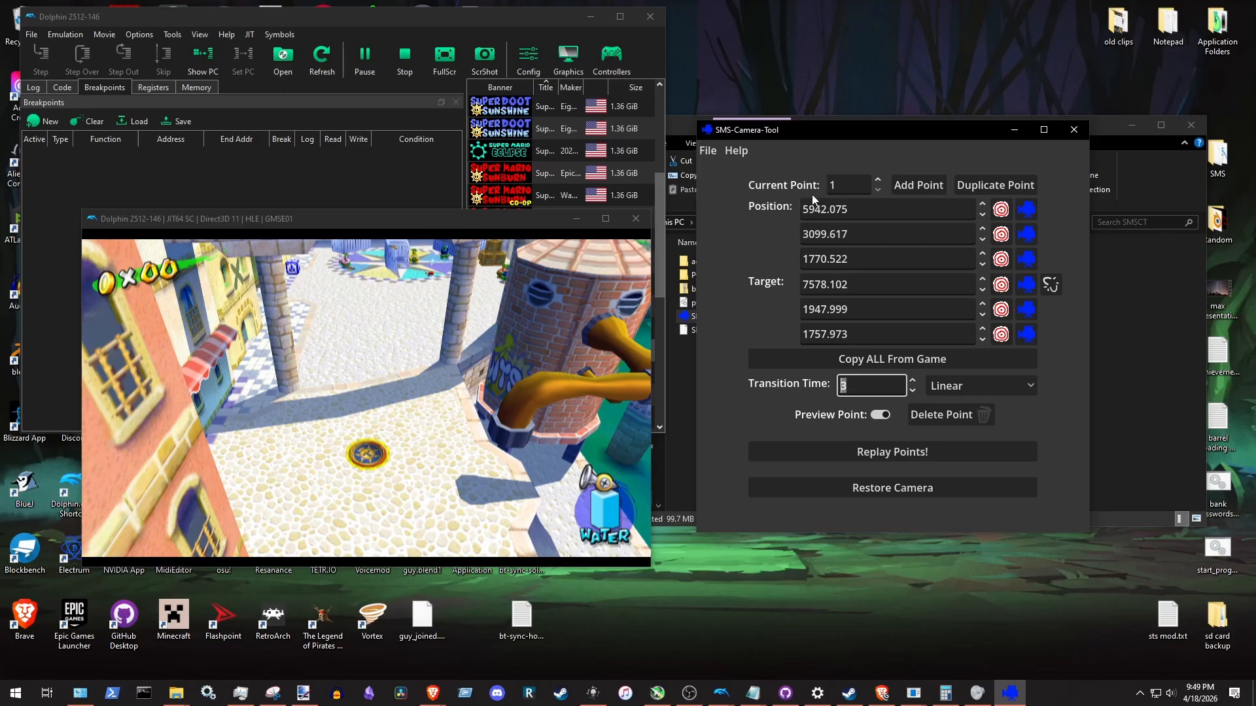
click(877, 181)
click(876, 181)
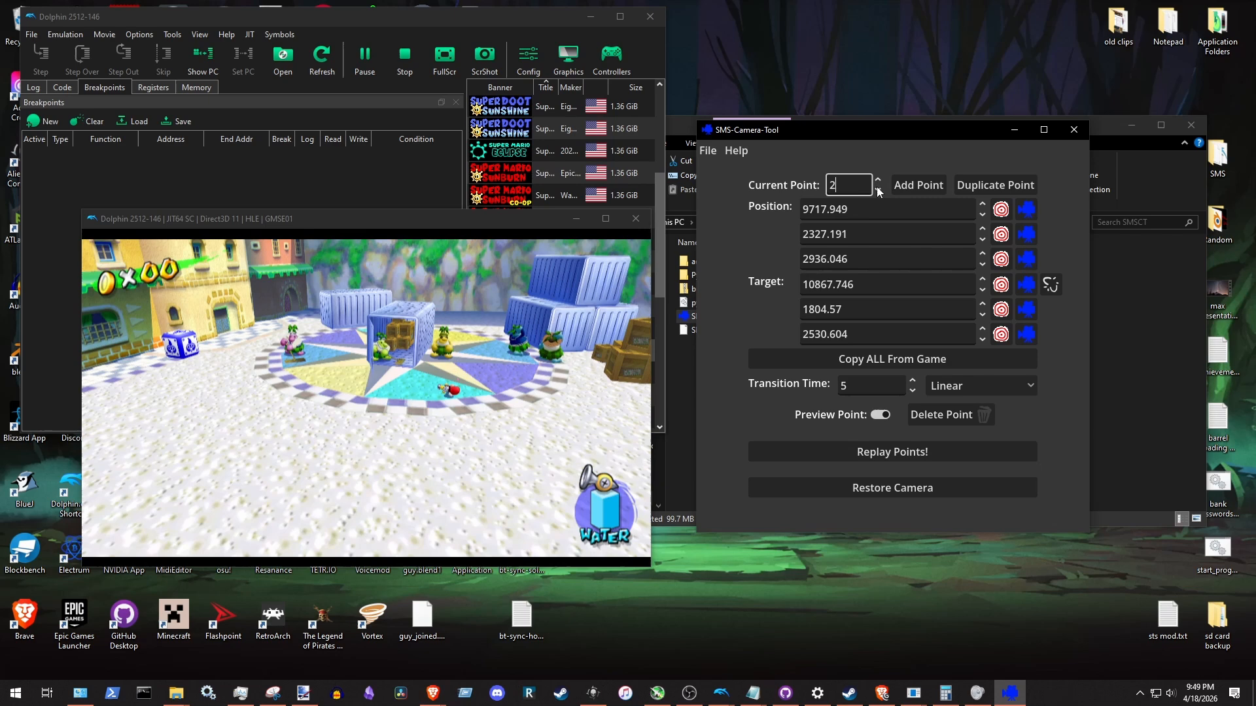
click(902, 460)
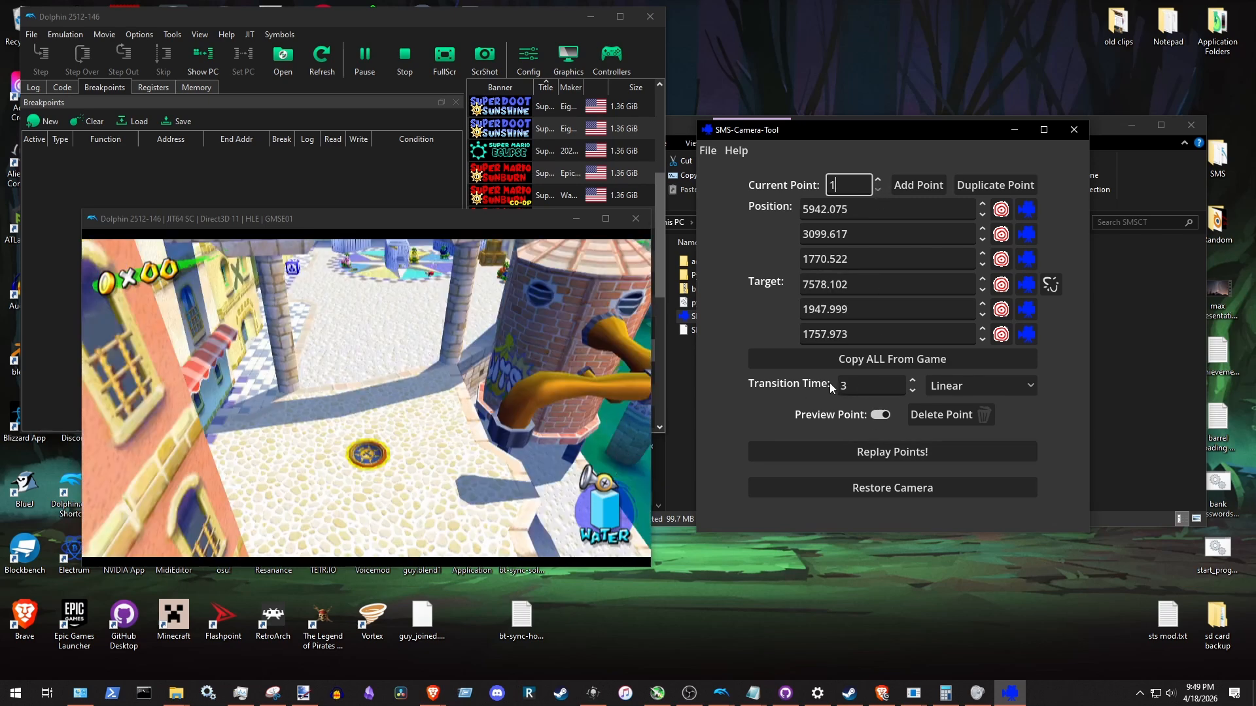
click(878, 180)
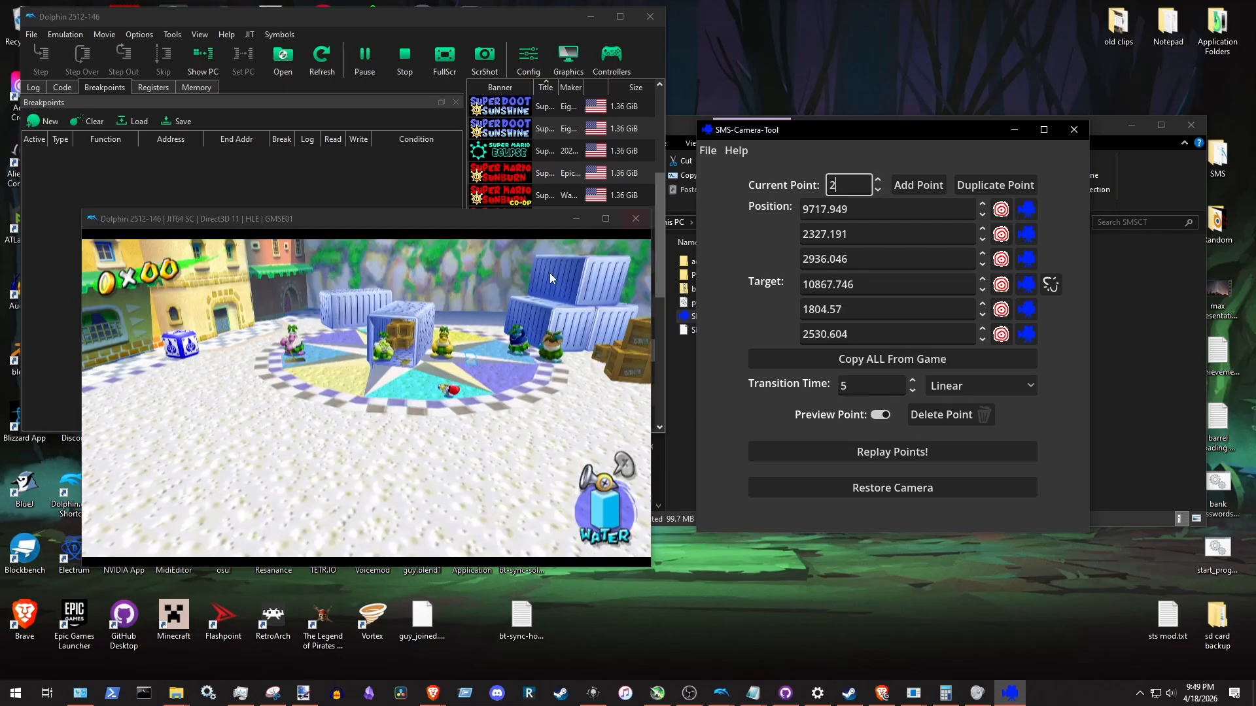
click(878, 181)
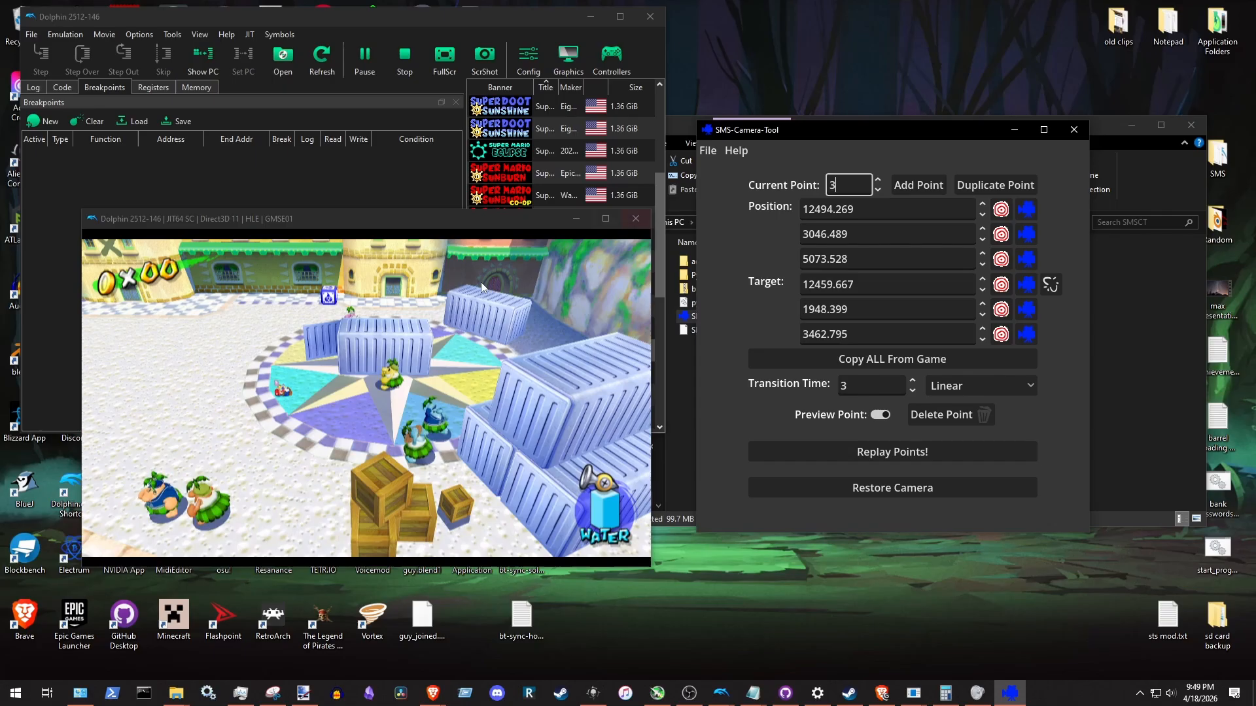
click(878, 189)
click(877, 189)
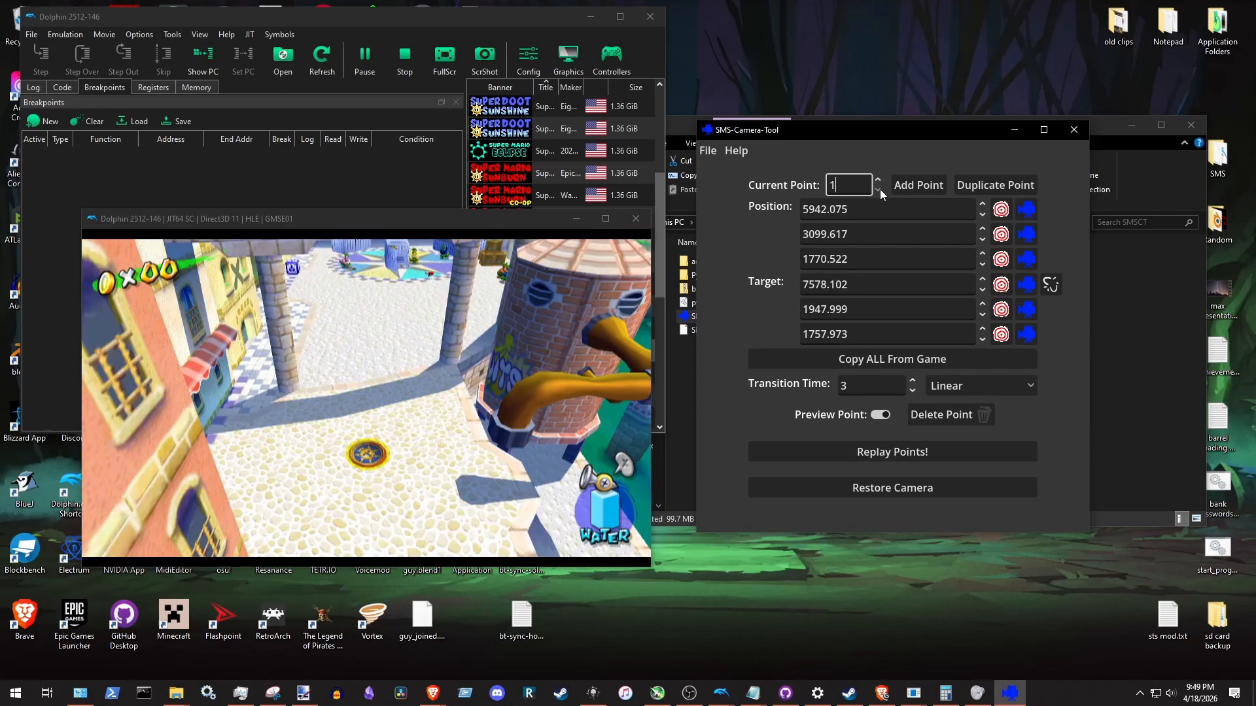
Check the transition type options for camera point 1, keep Linear, and replay the camera points
click(1011, 386)
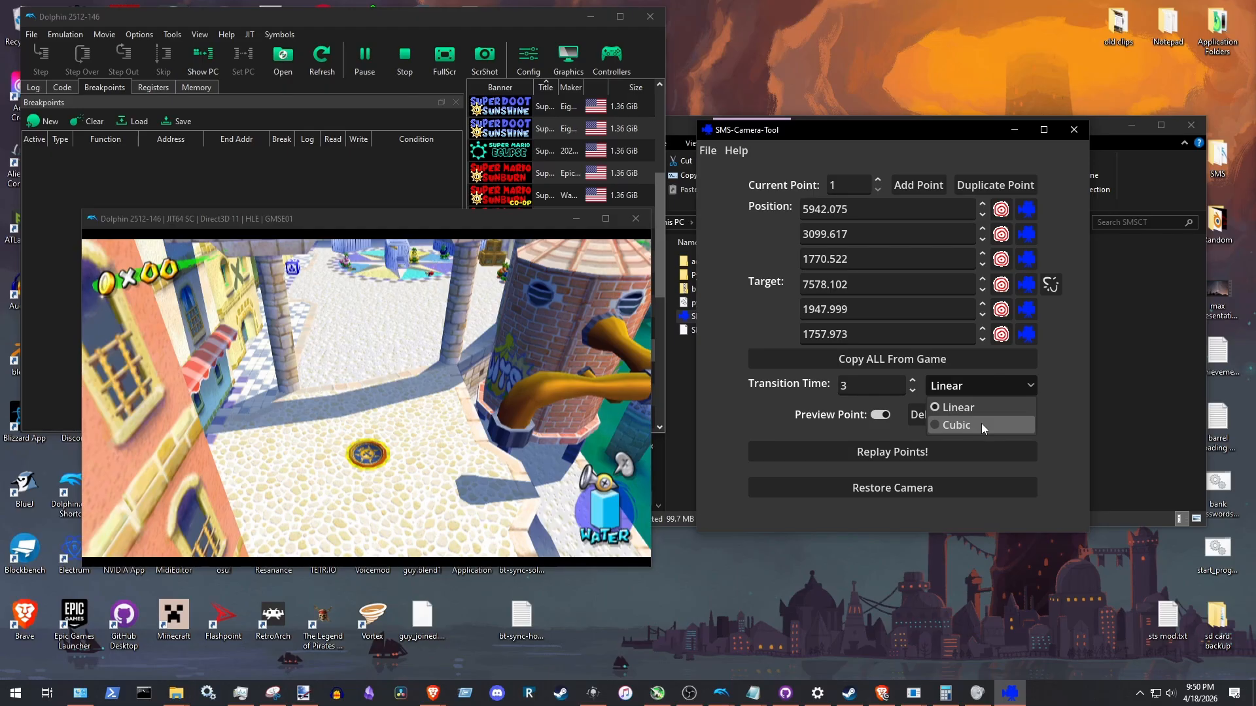
click(1024, 386)
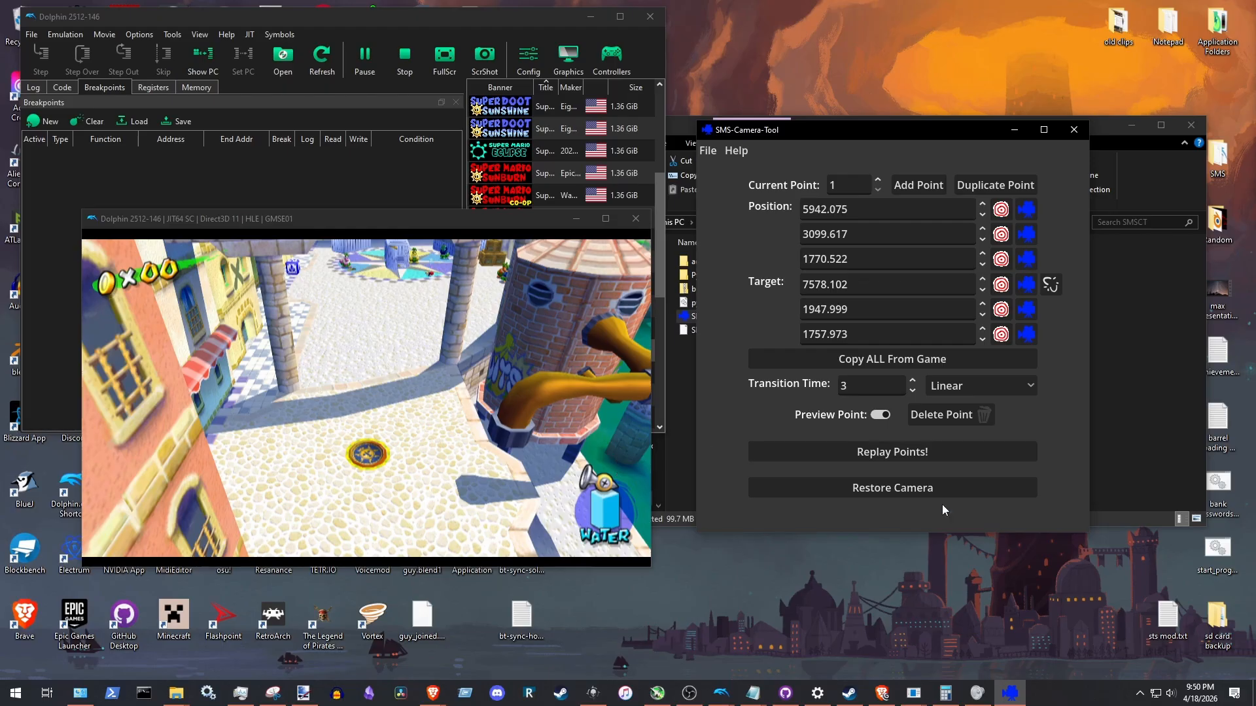
click(943, 449)
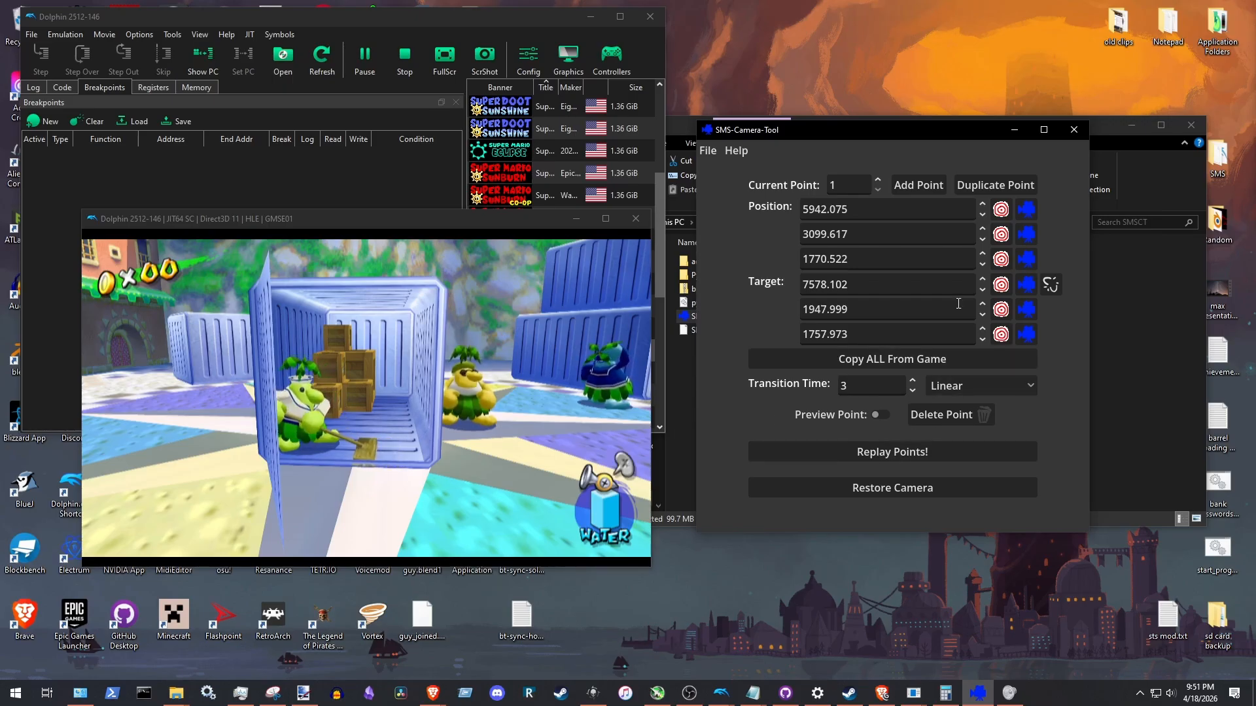
Set the transition time of camera point 1 to 1
click(913, 381)
click(913, 391)
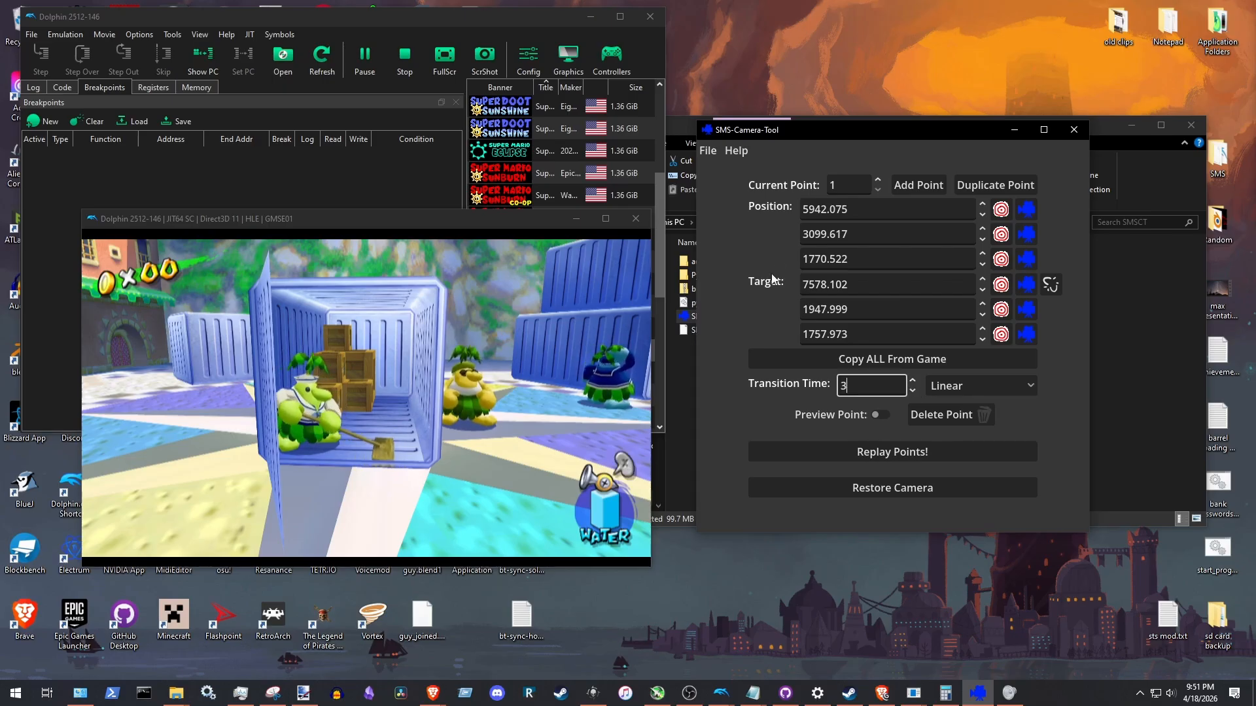
double_click(856, 386)
text(1)
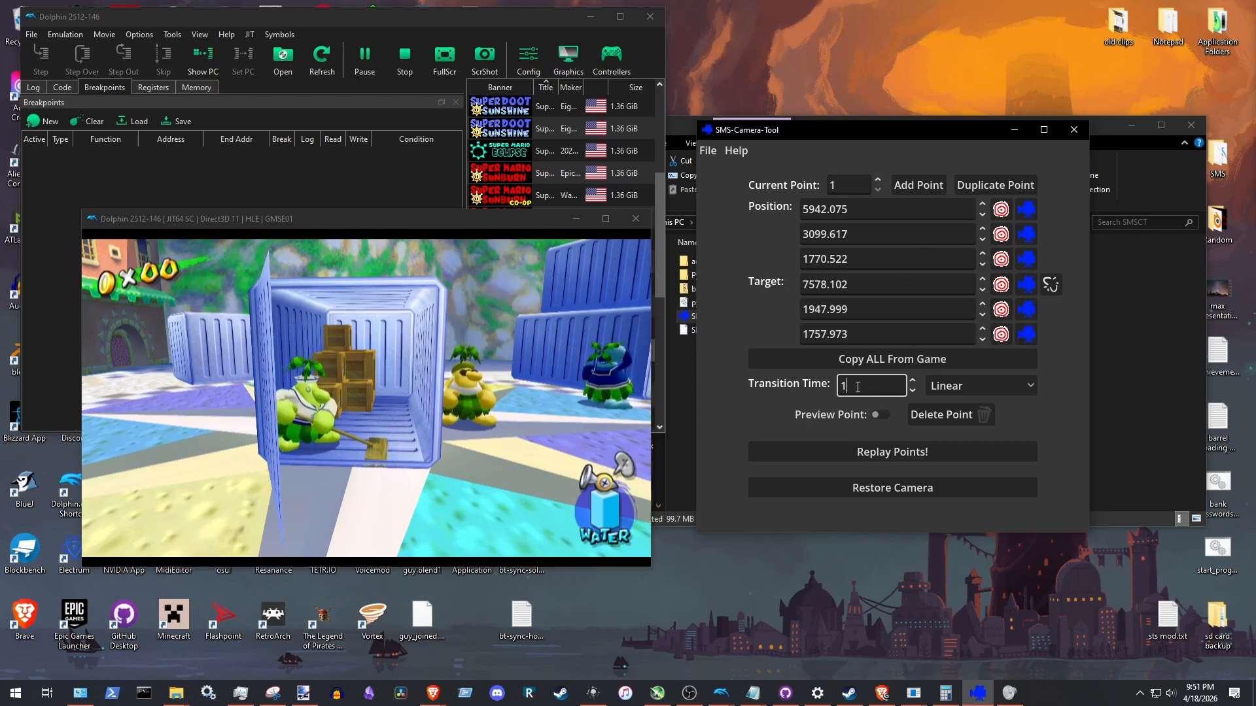
Set the transition time of camera points 2 through 7 to 1
click(878, 180)
text(1)
drag(858, 379, 783, 378)
click(878, 180)
text(1)
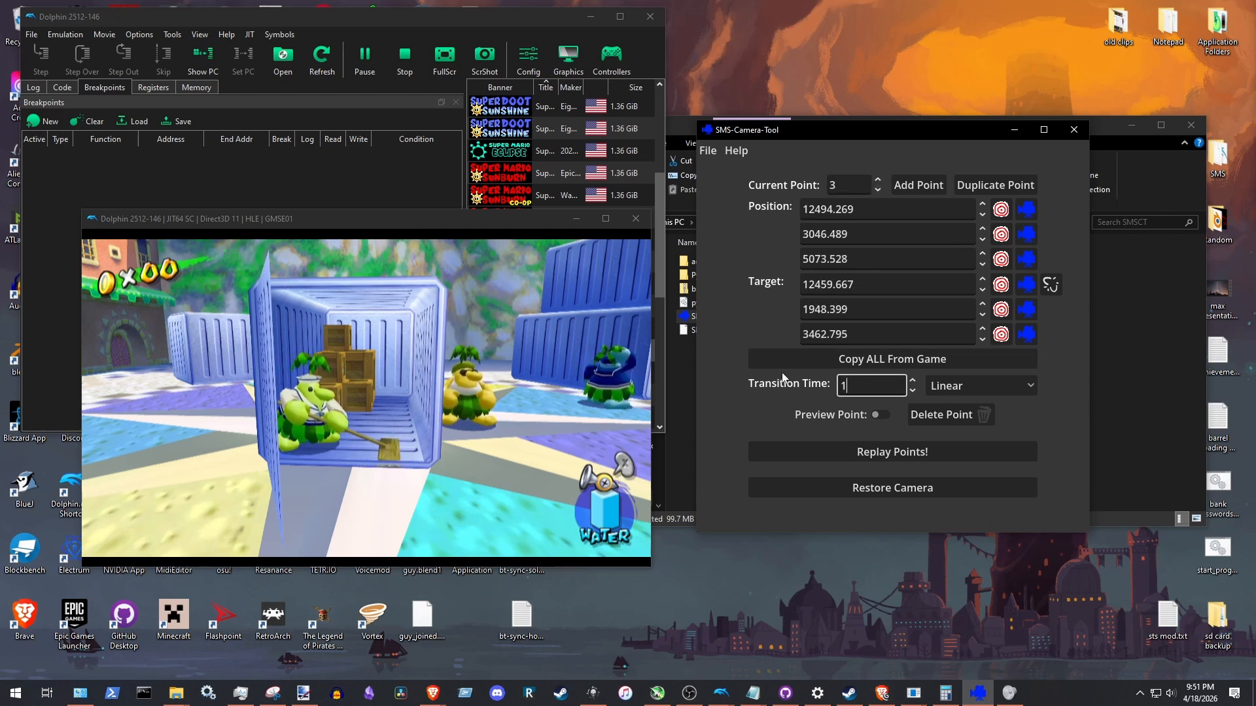
click(878, 180)
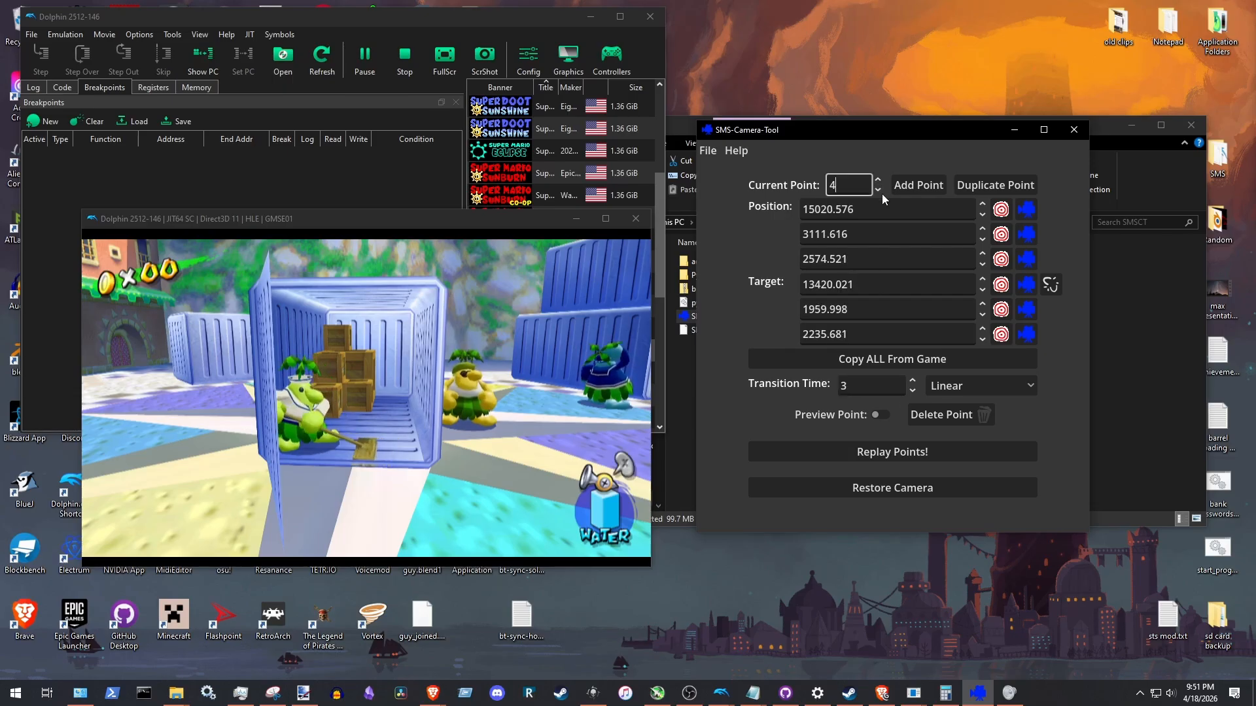
key(Up)
key(Up)
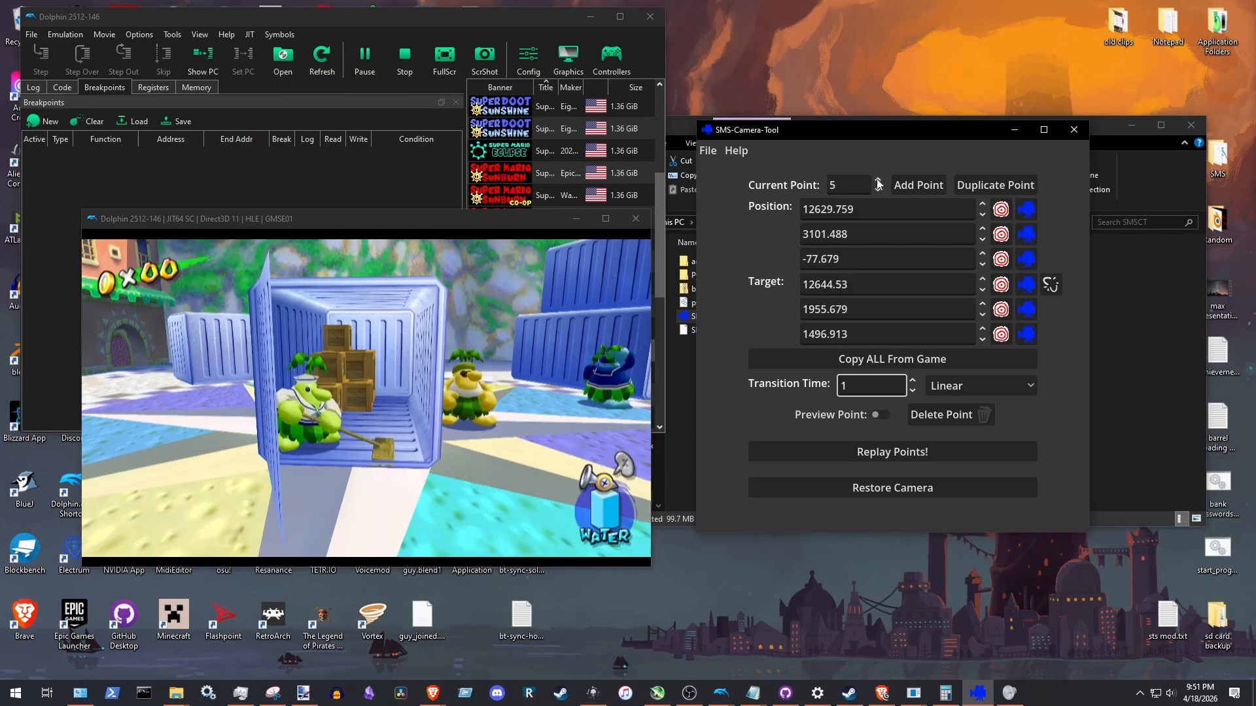
drag(848, 384, 692, 369)
text(1)
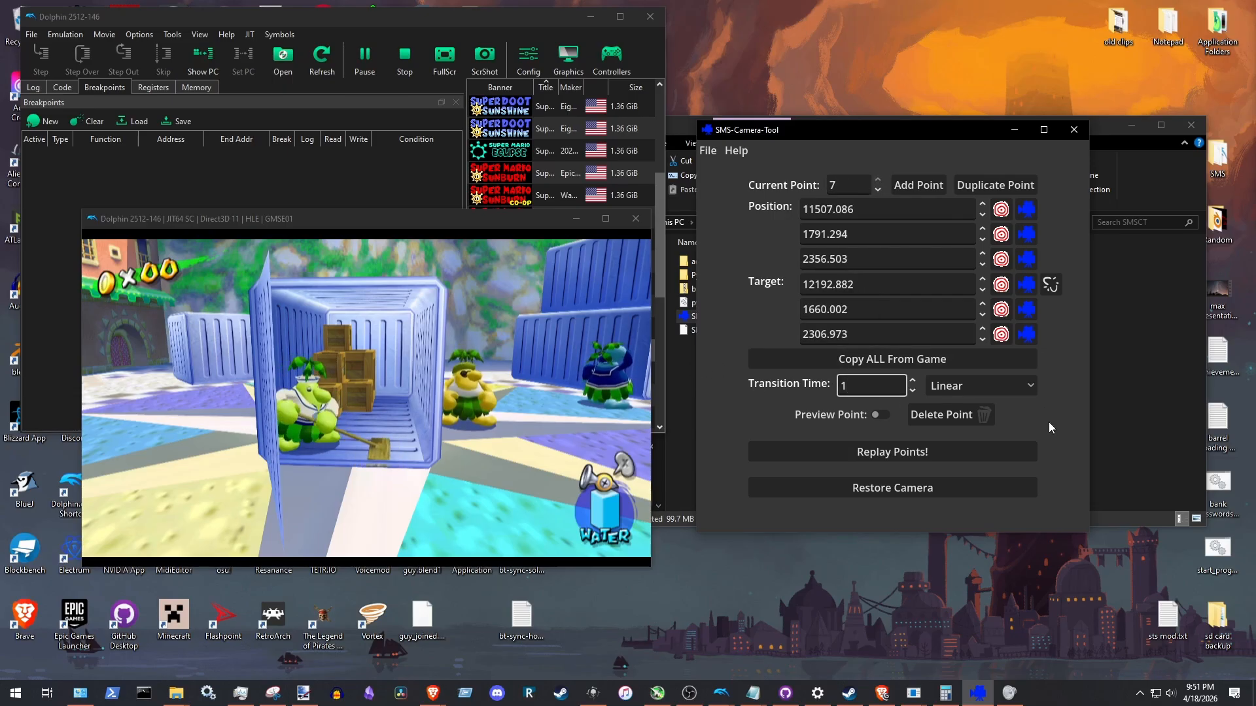
Replay the camera points with the shortened transition times, select the current point number, and switch to the game window
click(871, 458)
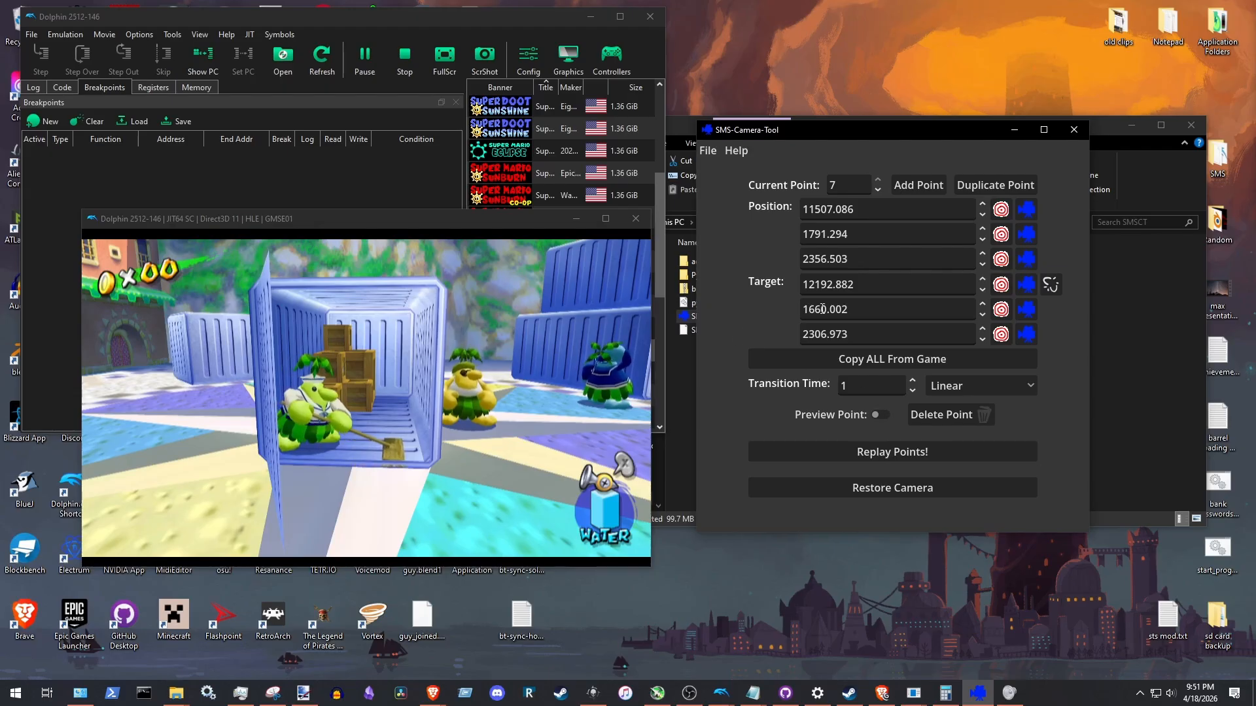
double_click(831, 185)
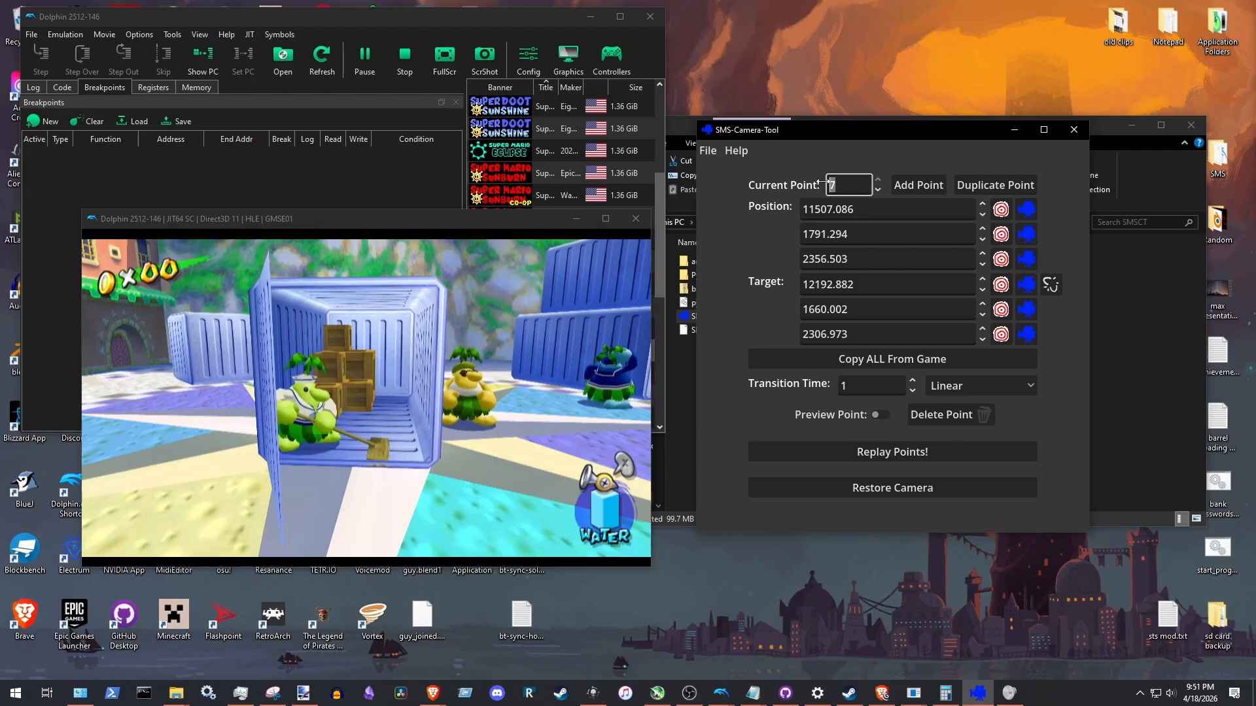
click(583, 357)
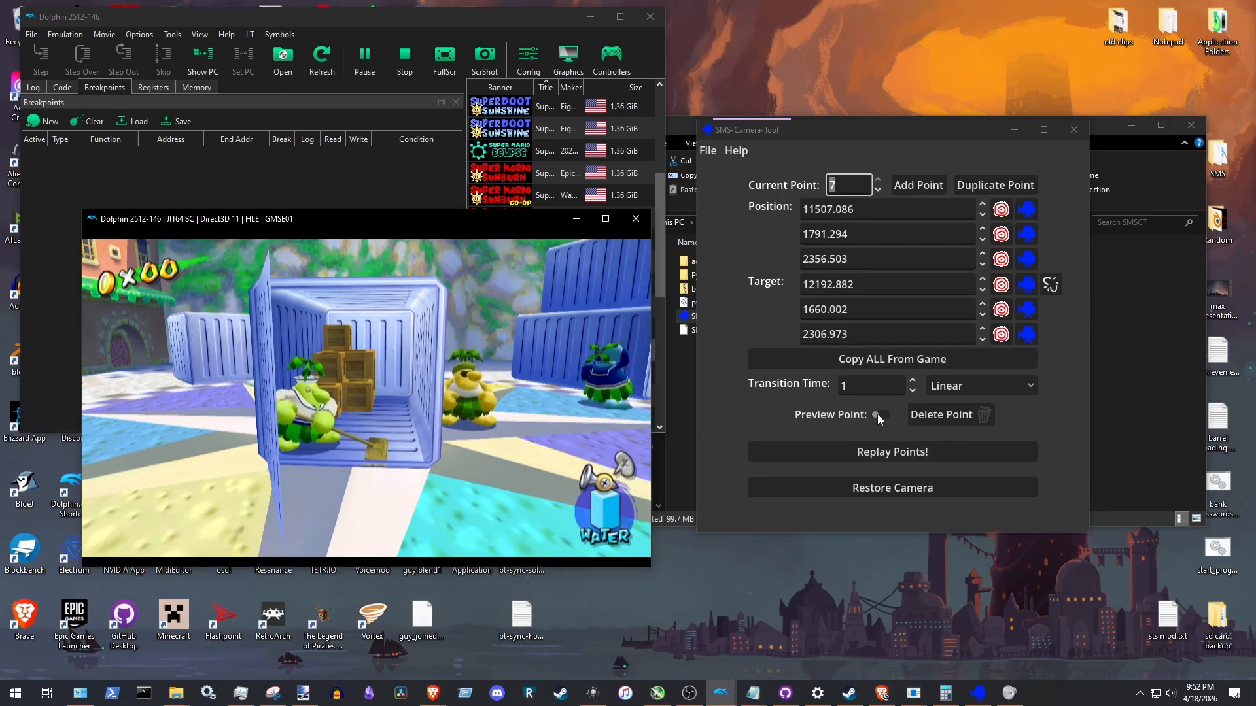
Restore the in-game camera, clear Dolphin's JIT cache so it takes effect, and return to the game window
click(877, 493)
click(231, 290)
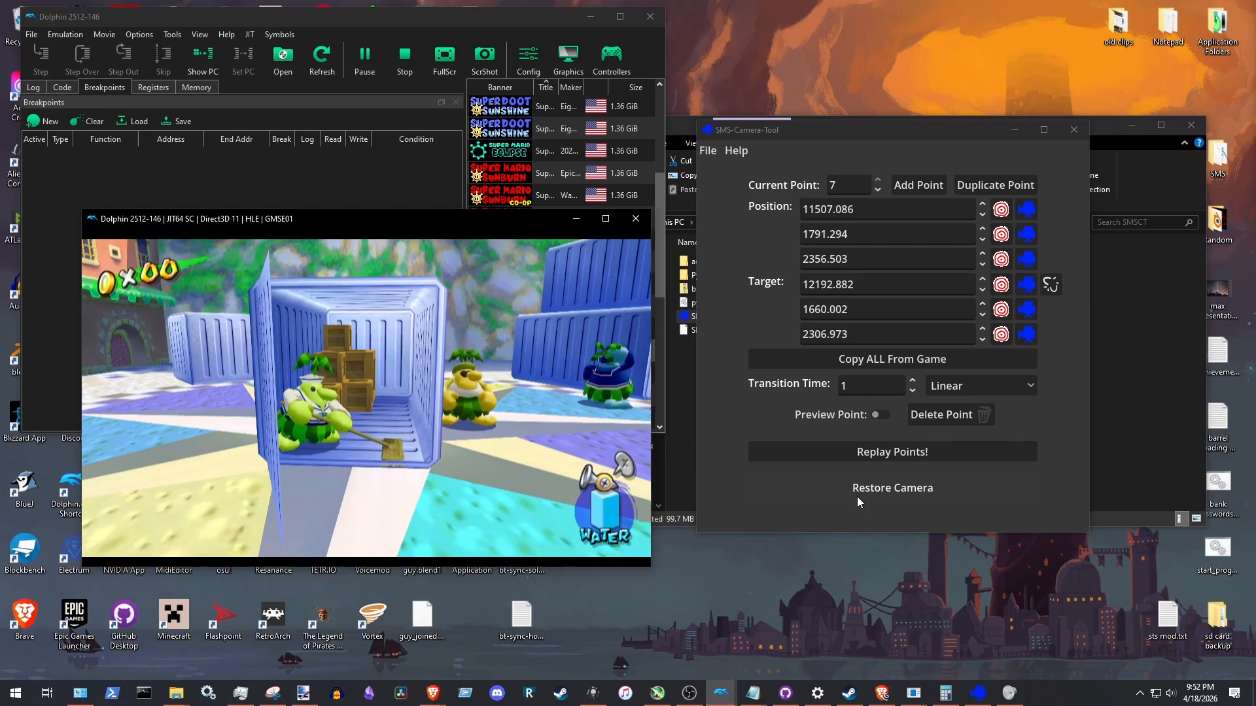
click(253, 33)
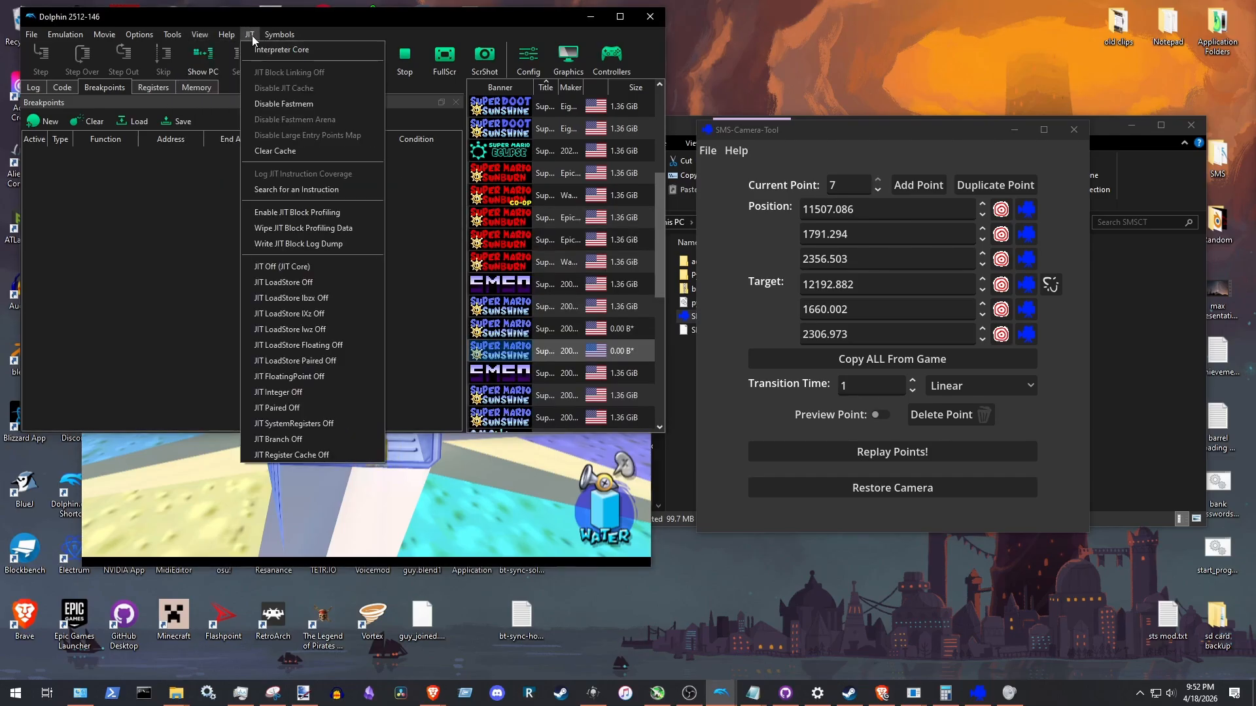
click(275, 150)
click(343, 482)
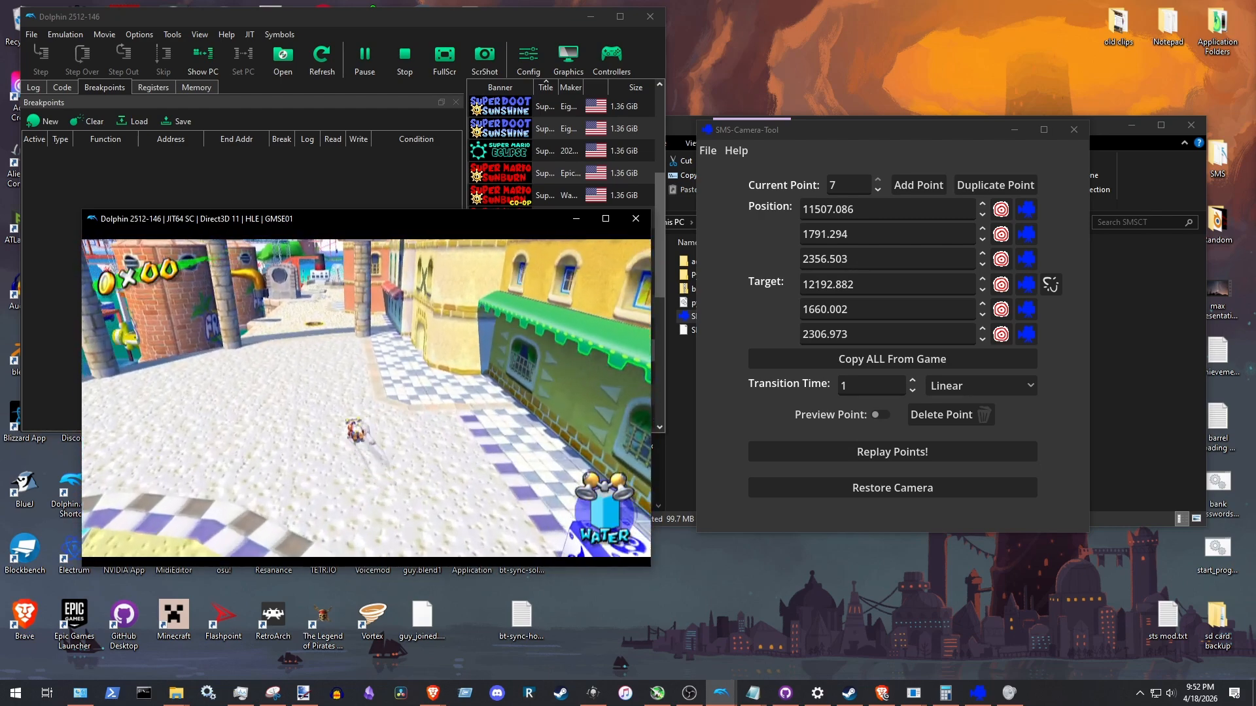
Toggle the link between the camera target and camera position transforms, leaving it on
click(1053, 286)
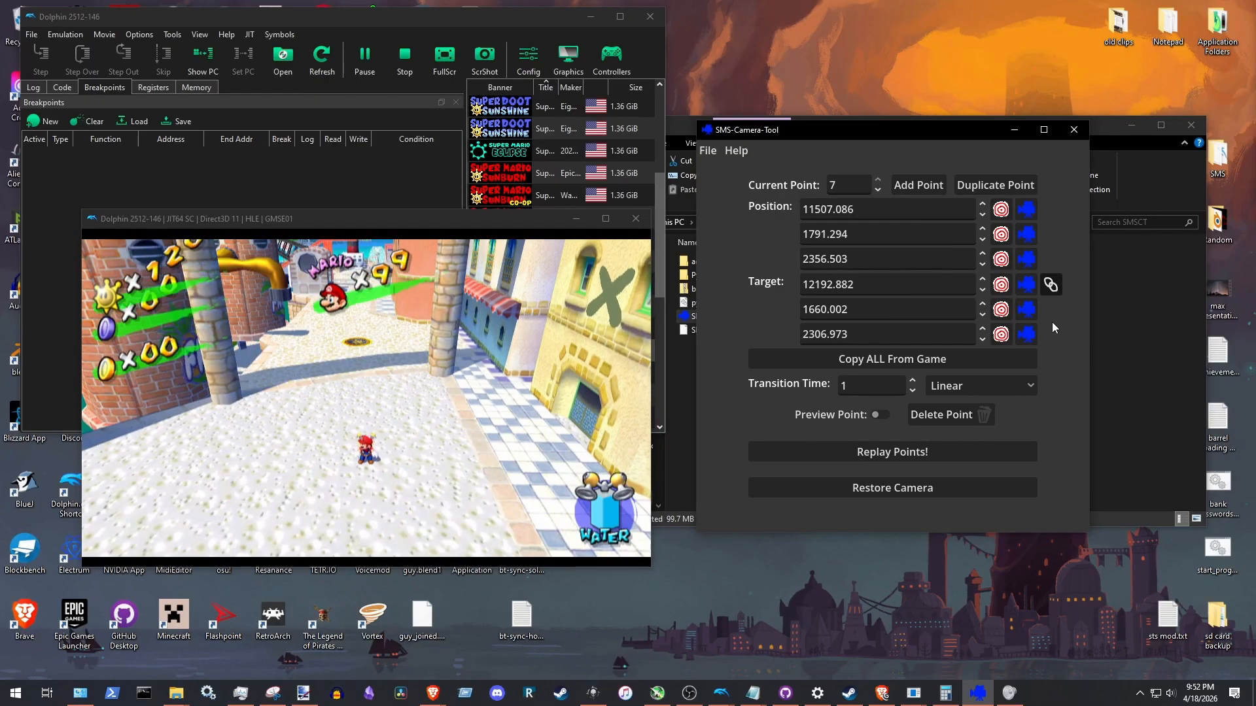
click(1050, 285)
click(1053, 286)
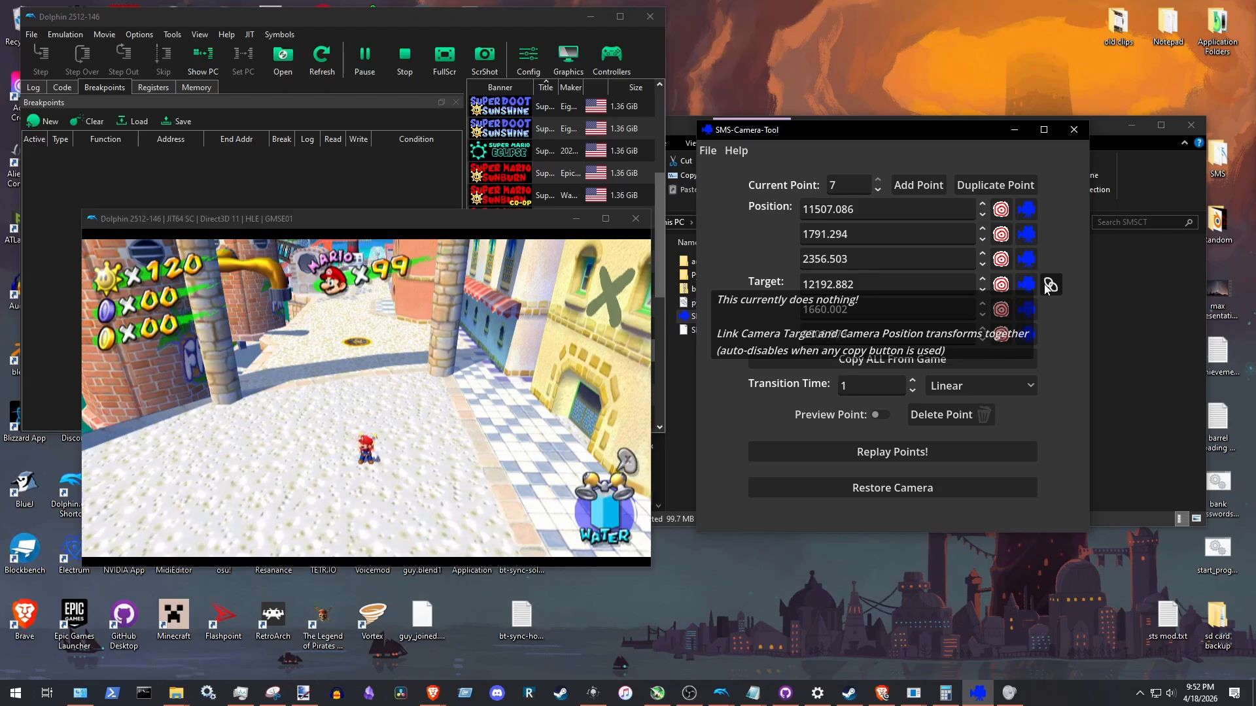
click(1049, 286)
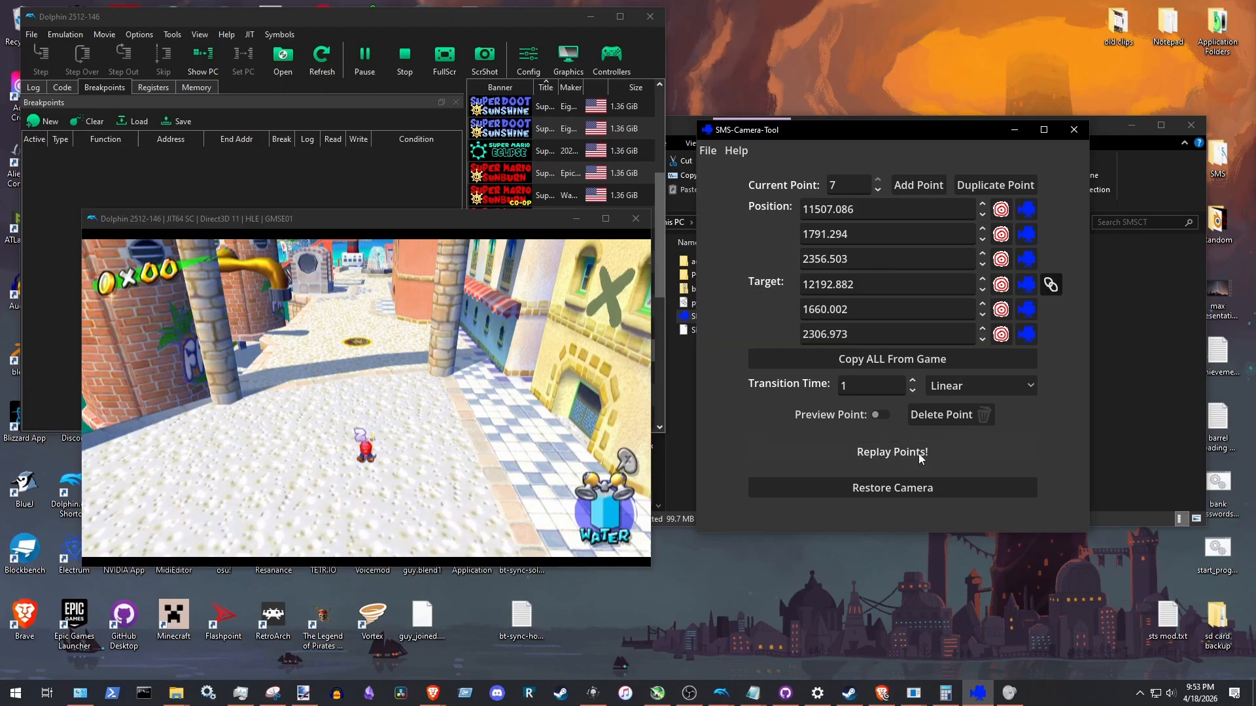
Preview camera point 7 in the game by clearing Dolphin's JIT cache, and replay the camera points from SMS-Camera-Tool
click(881, 415)
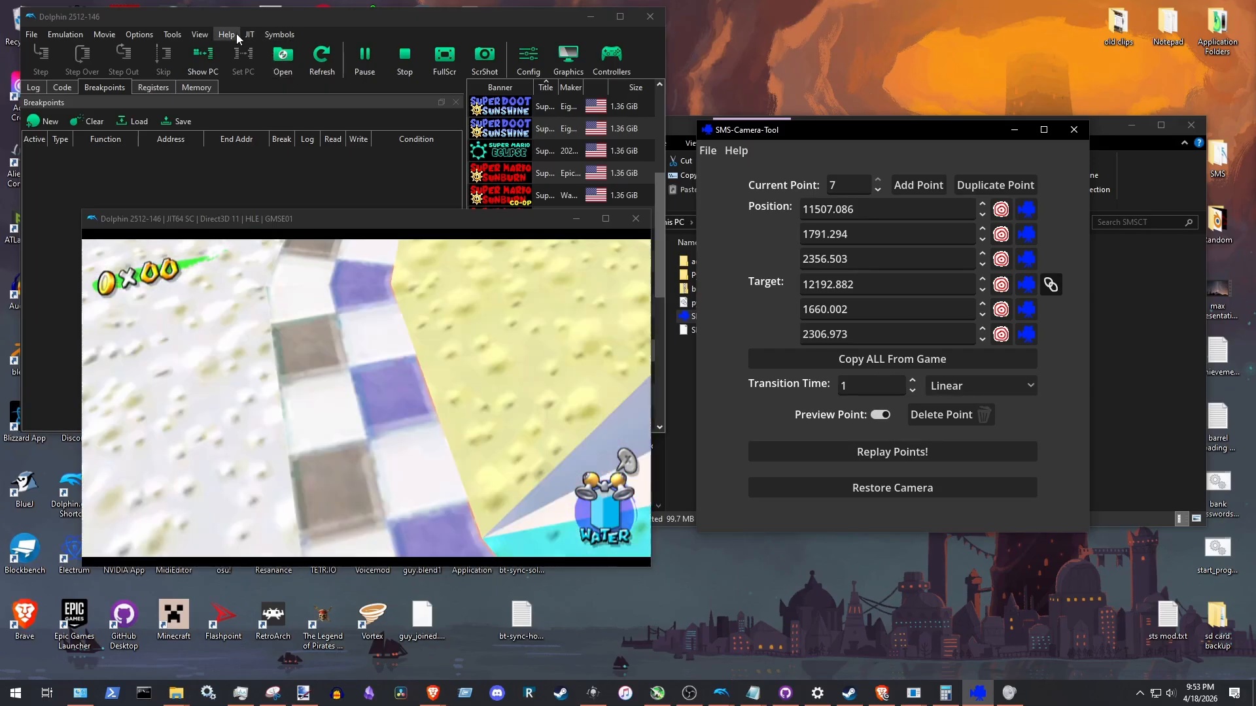
click(251, 36)
click(282, 151)
click(594, 492)
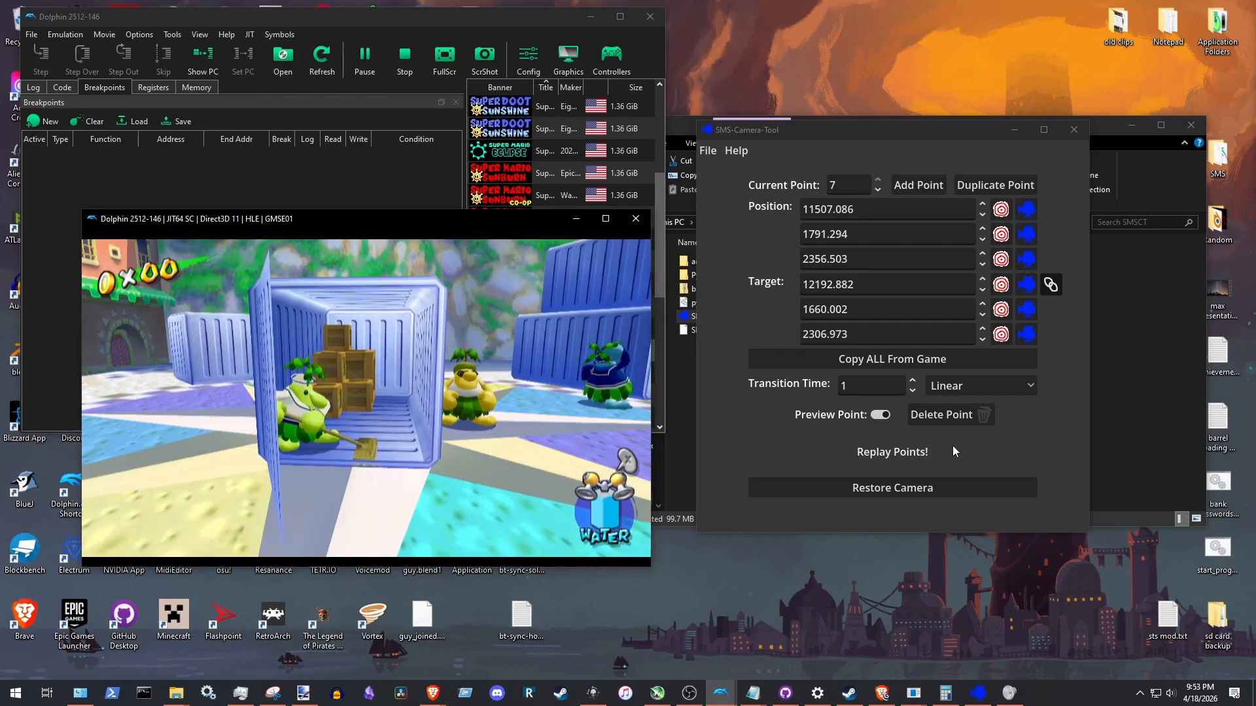
click(953, 447)
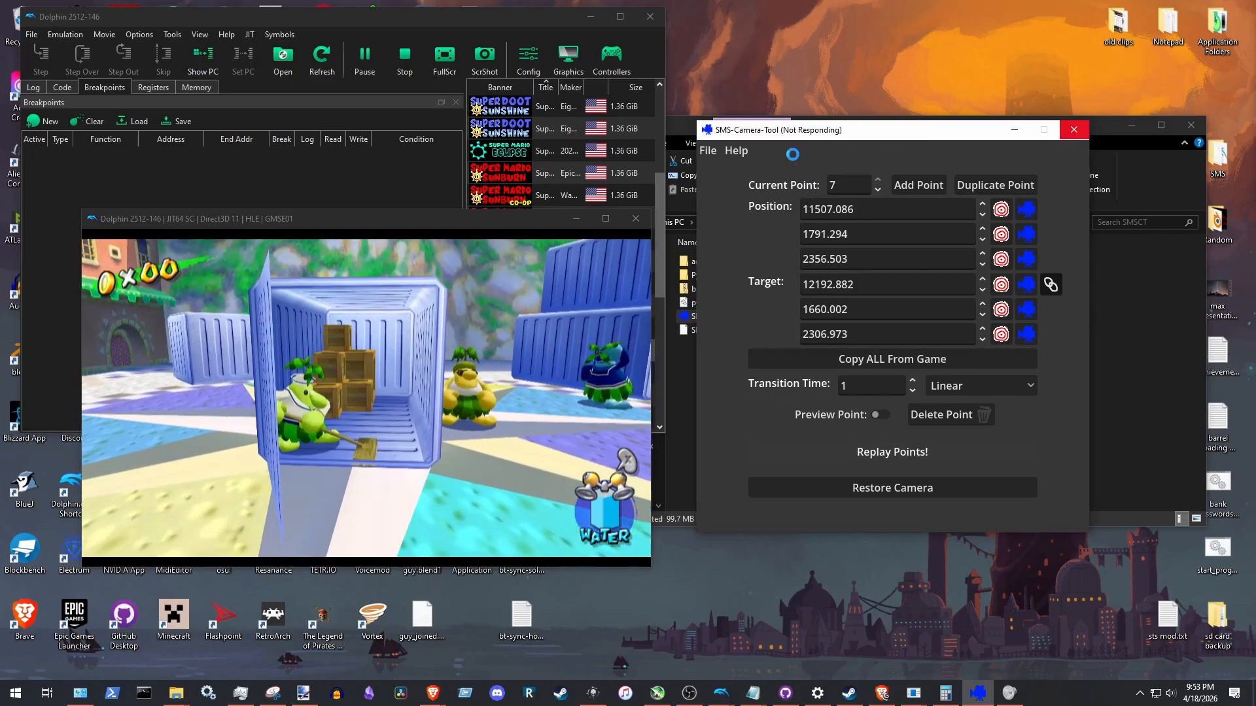
drag(784, 142, 825, 132)
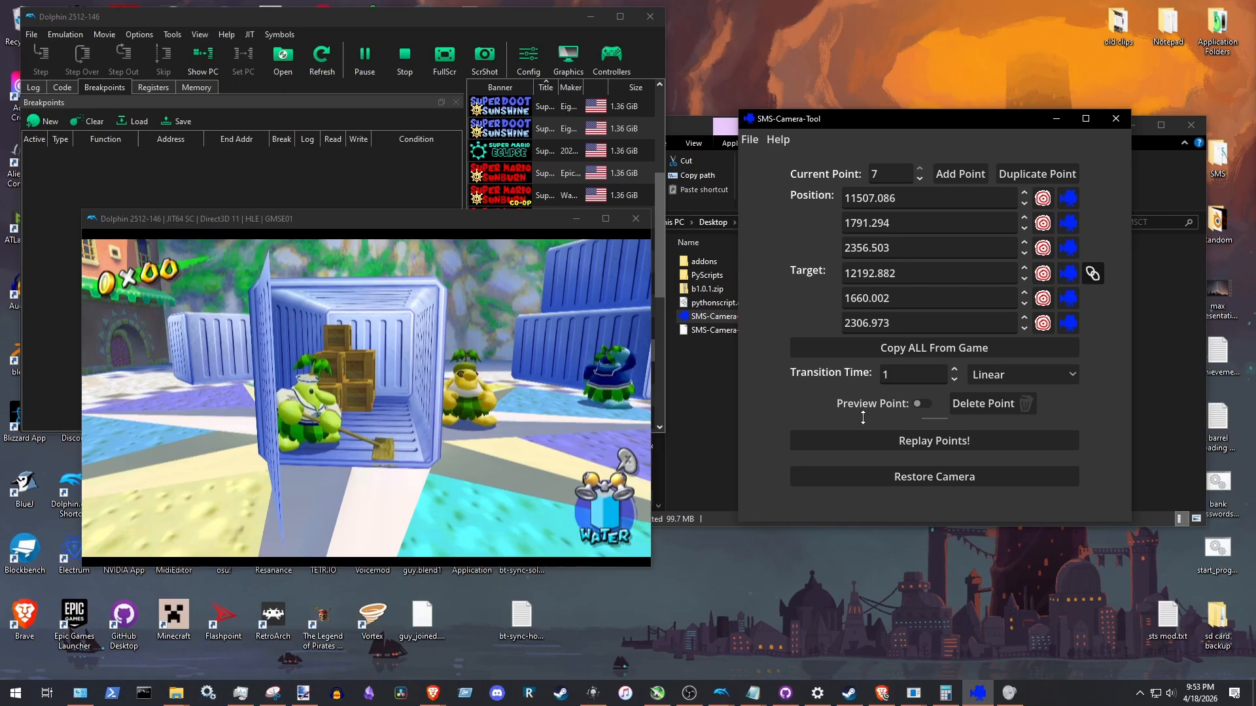
drag(784, 123, 724, 117)
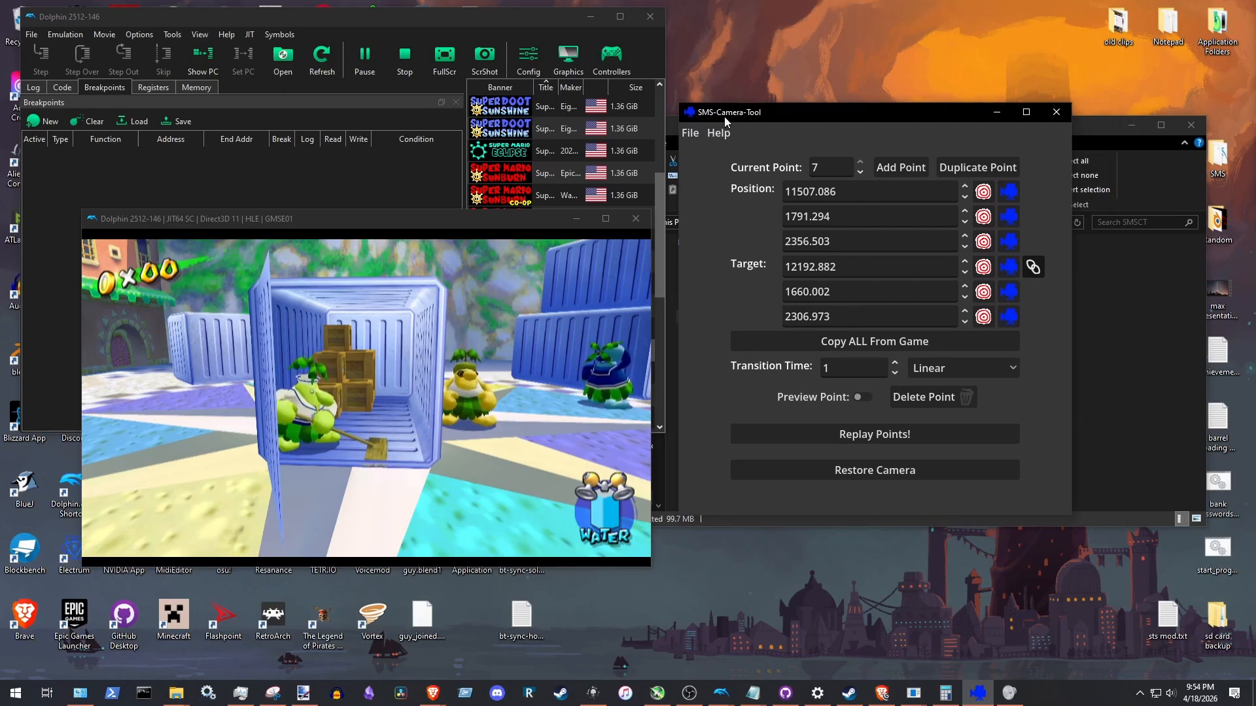
click(690, 133)
click(688, 104)
drag(803, 108, 798, 108)
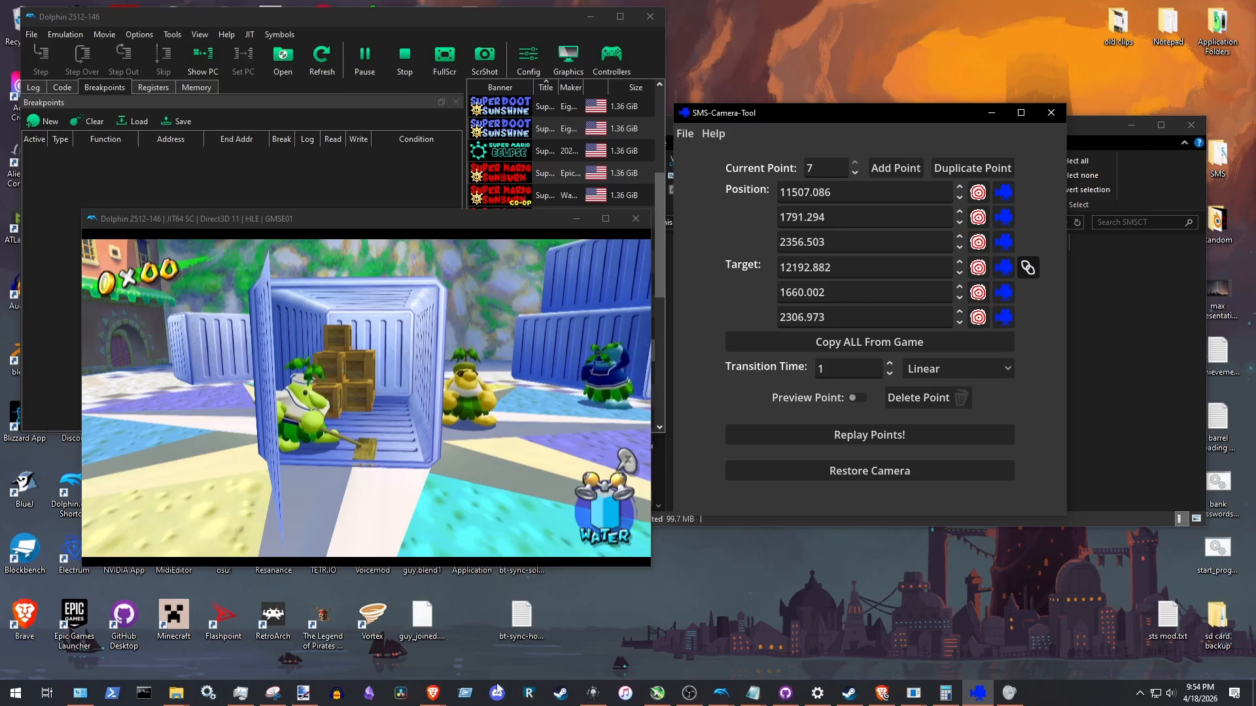
click(689, 692)
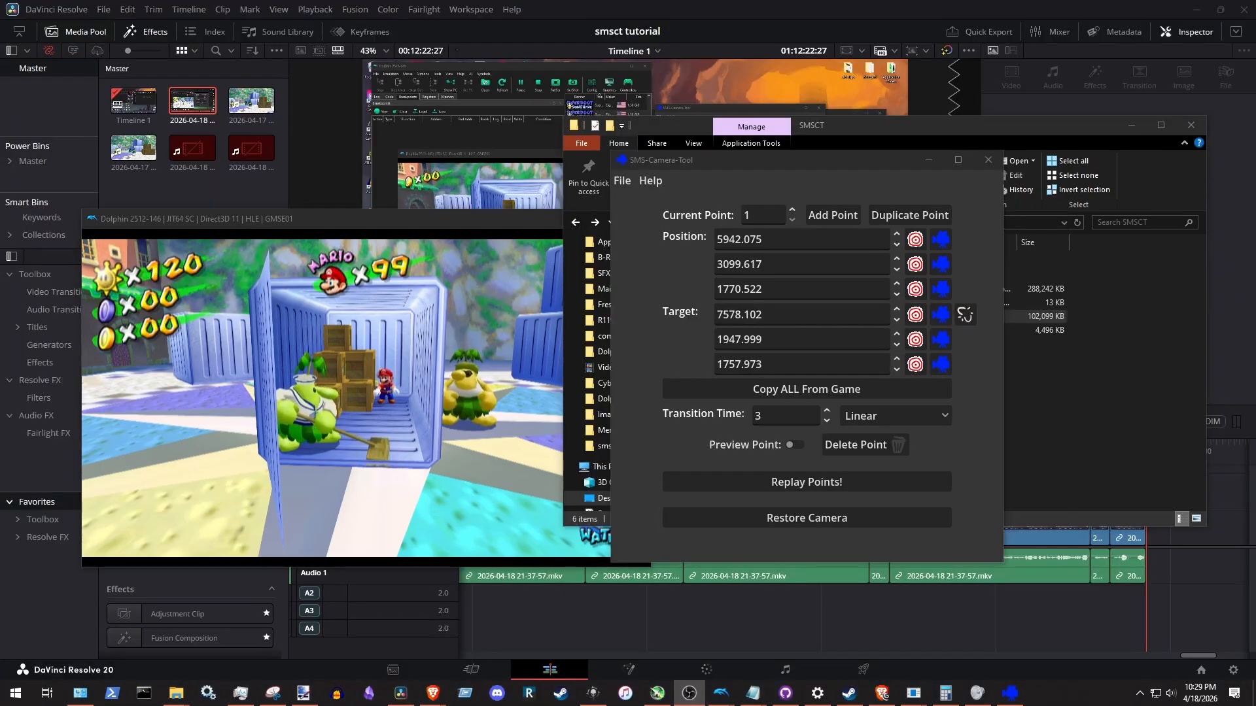
Replay the camera path with point 1 selected, using its transition time of 3 and Linear transition
click(799, 481)
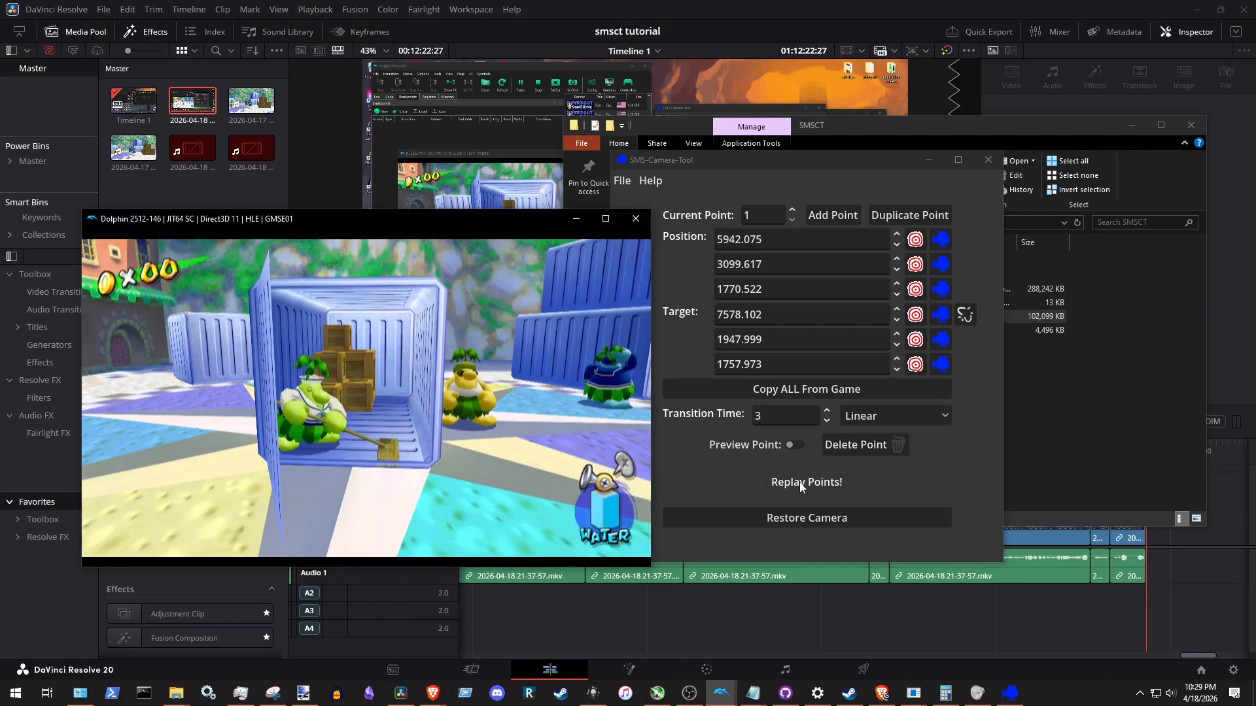